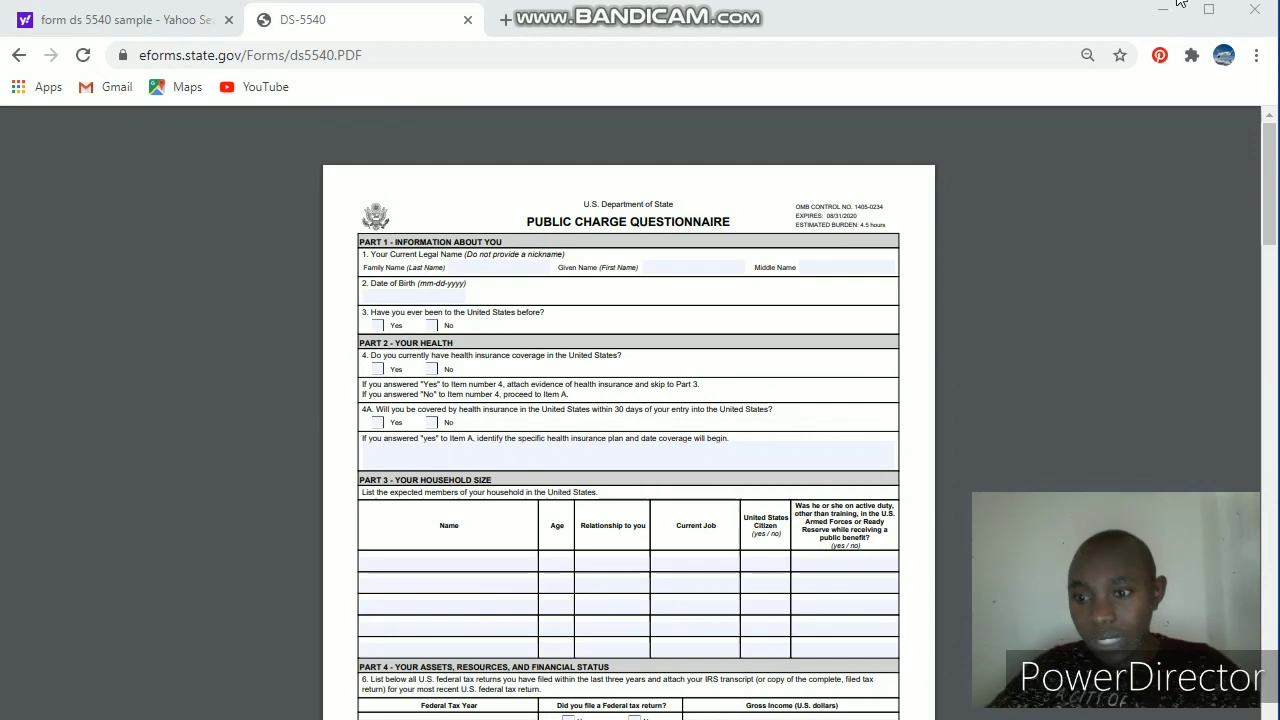
Step: Enlarge the Public Charge Questionnaire to a readable size and highlight its expiry date in the form header
mouse_move(1211, 322)
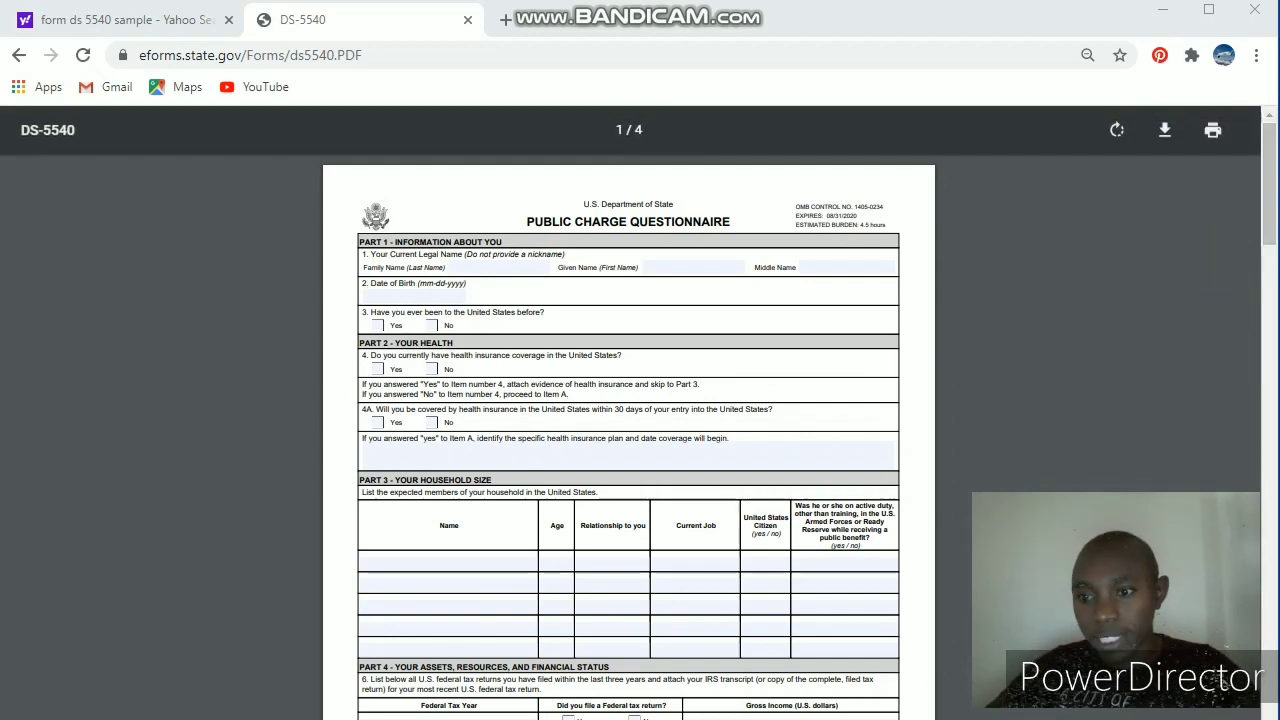
key(ctrl+plus)
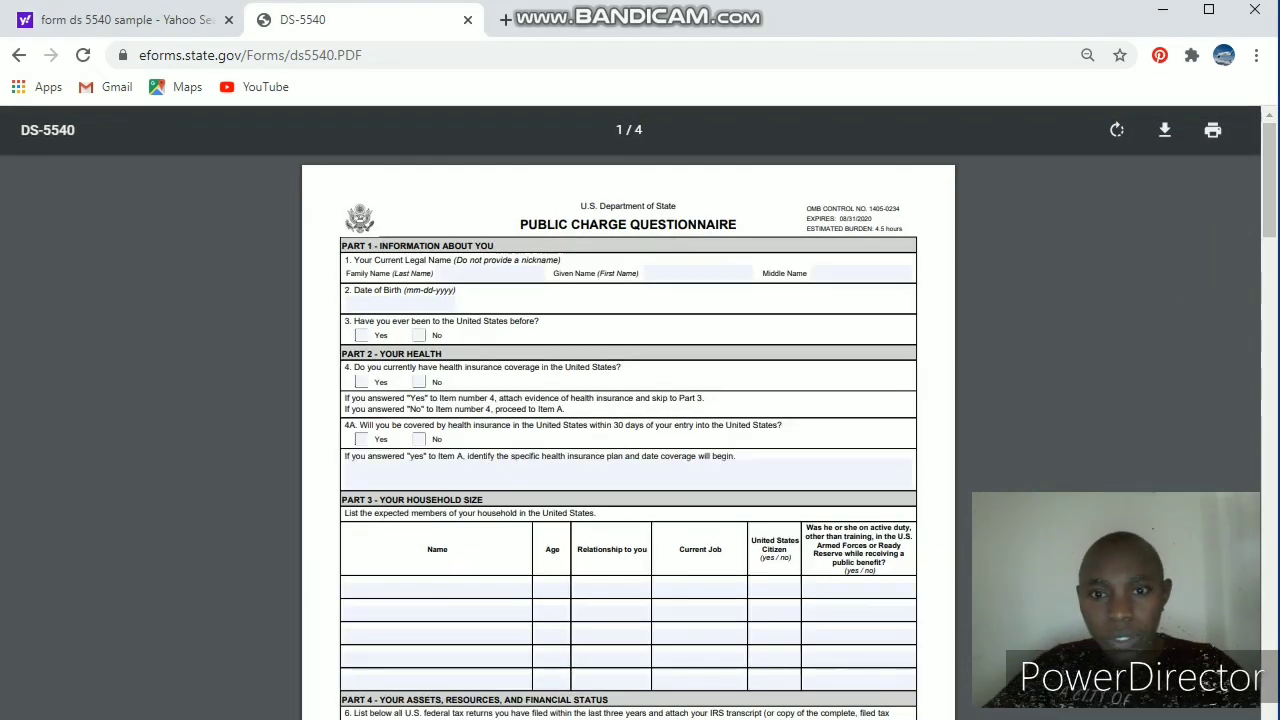
key(ctrl+plus)
key(ctrl+plus)
key(ctrl+plus)
key(ctrl+plus)
key(ctrl+plus)
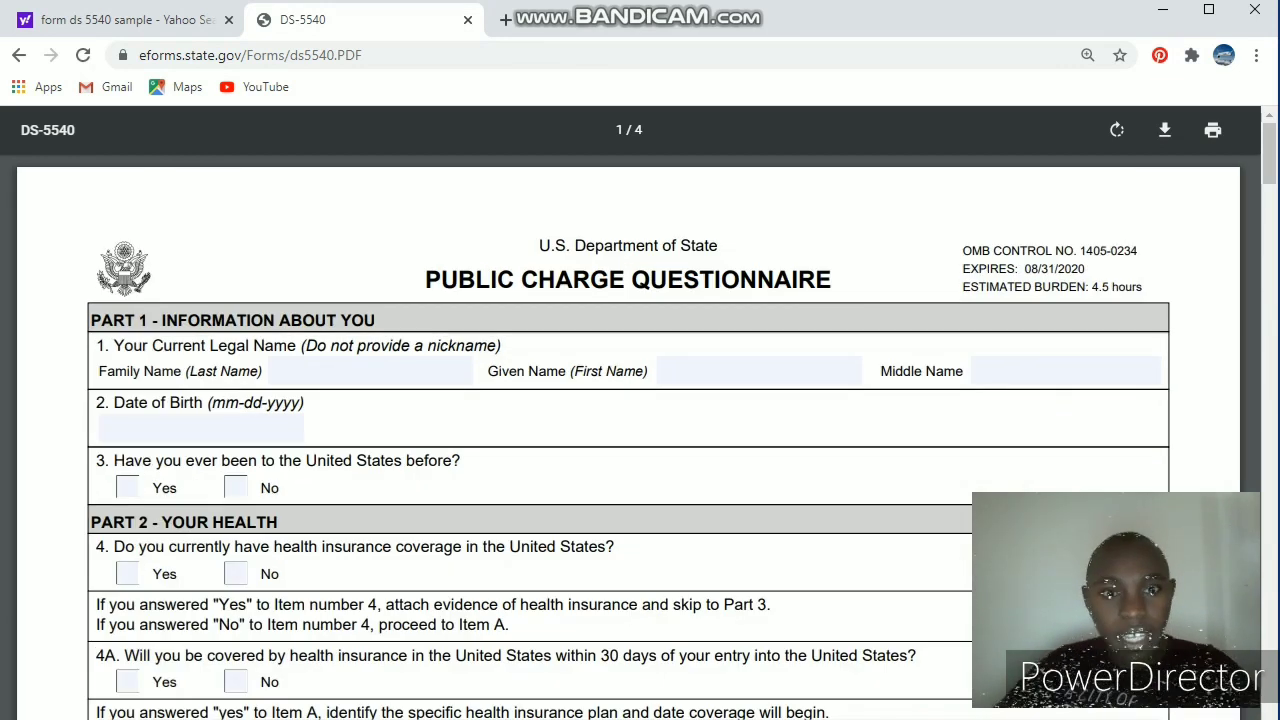
click(321, 378)
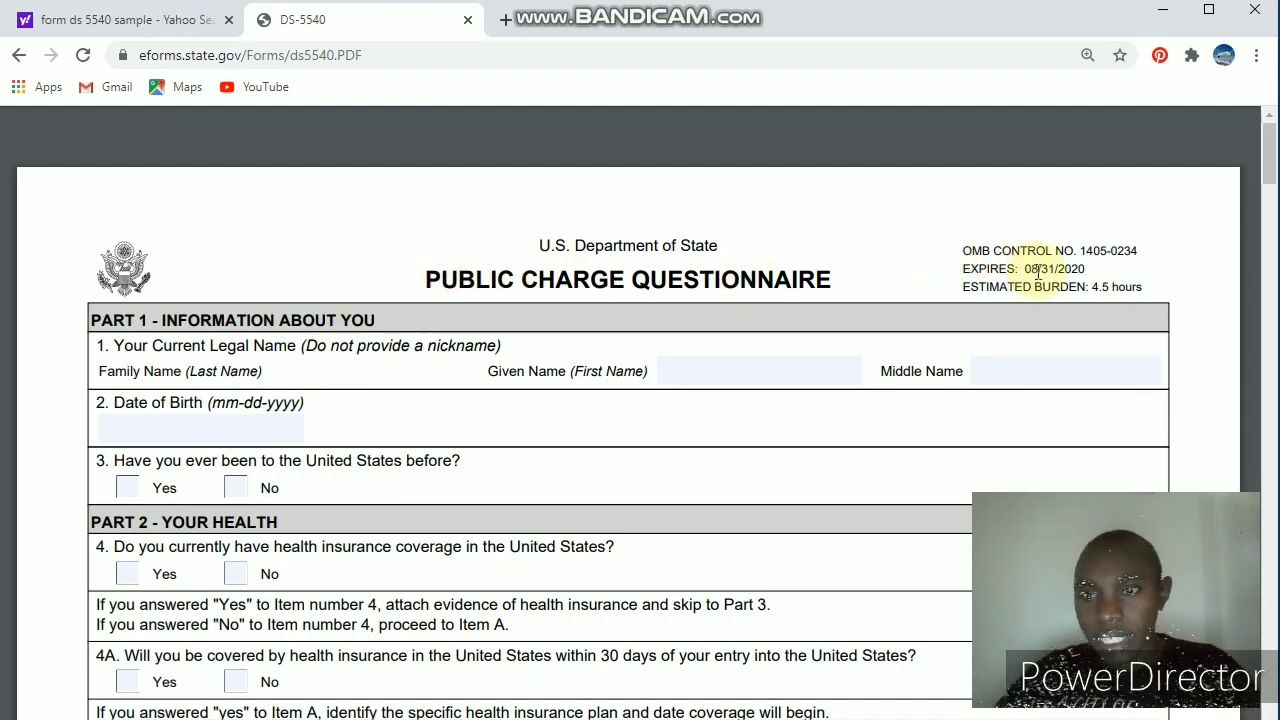
drag(1026, 268, 1088, 268)
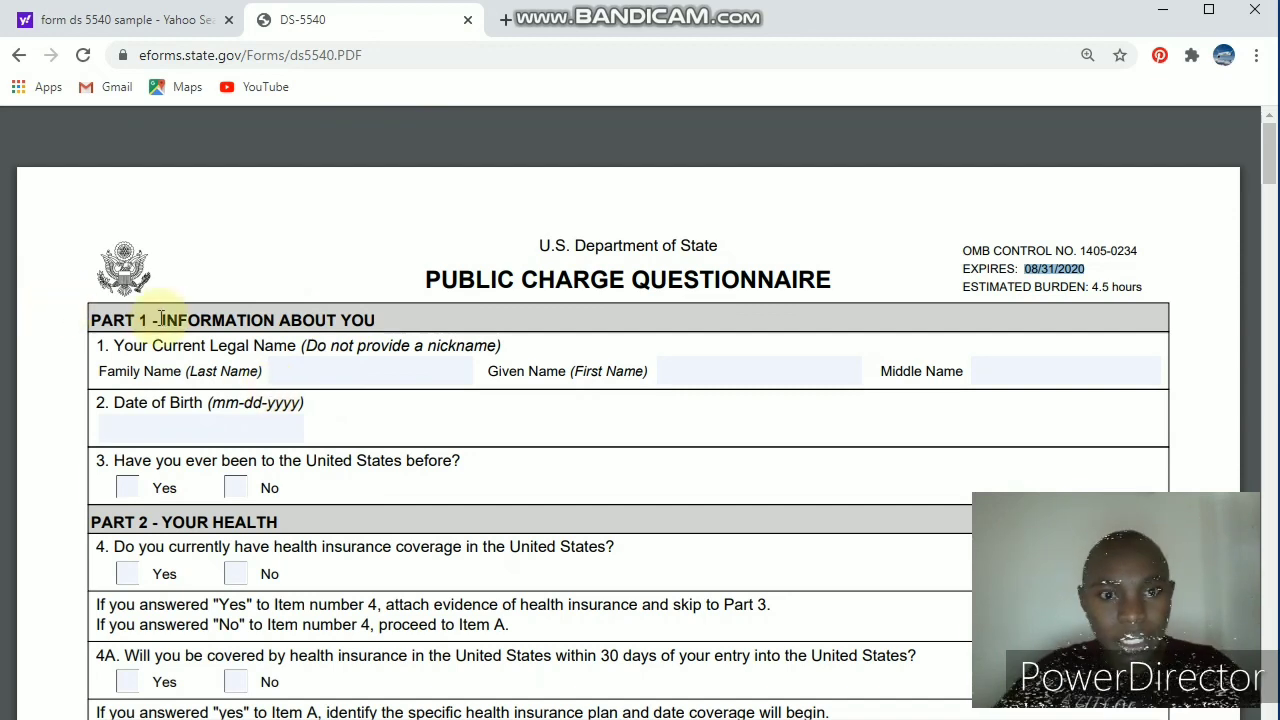
click(279, 377)
text(john)
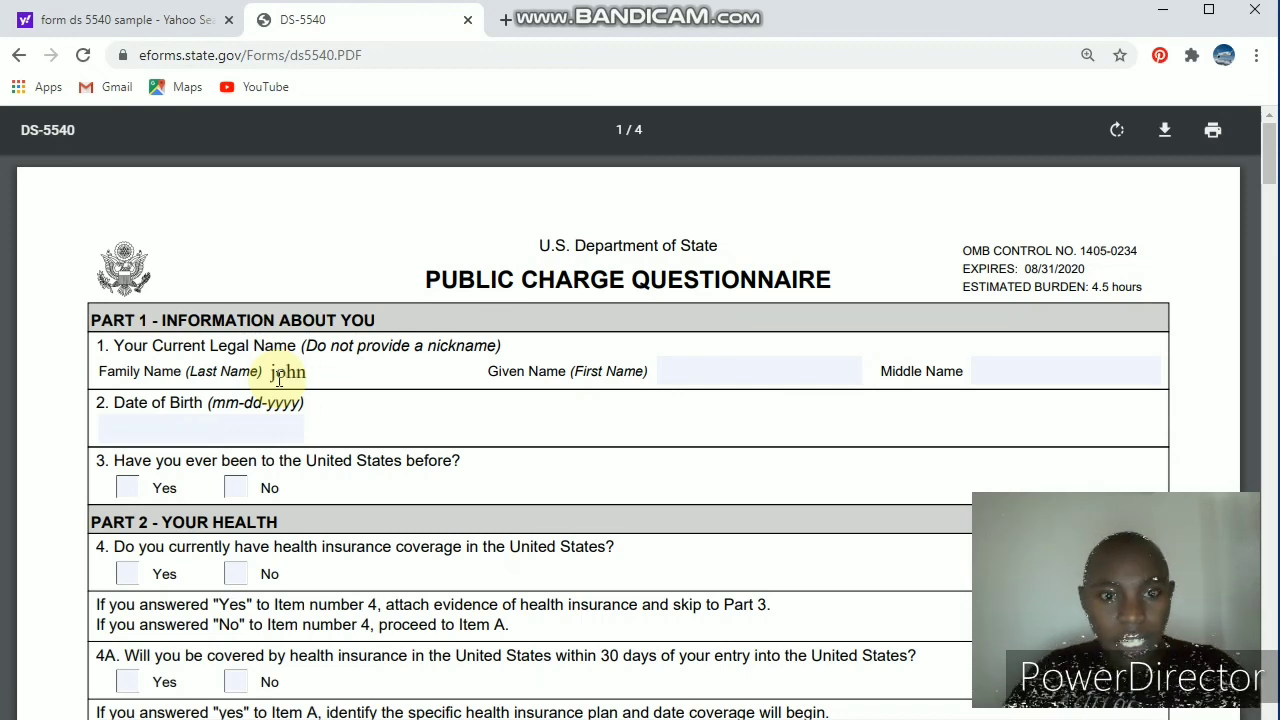
key(BackSpace)
key(BackSpace)
key(BackSpace)
key(BackSpace)
Step: Fill in the current legal name in item 1 with surname as family name, first as given name and middle as middle name
text(surname)
click(701, 368)
text(first)
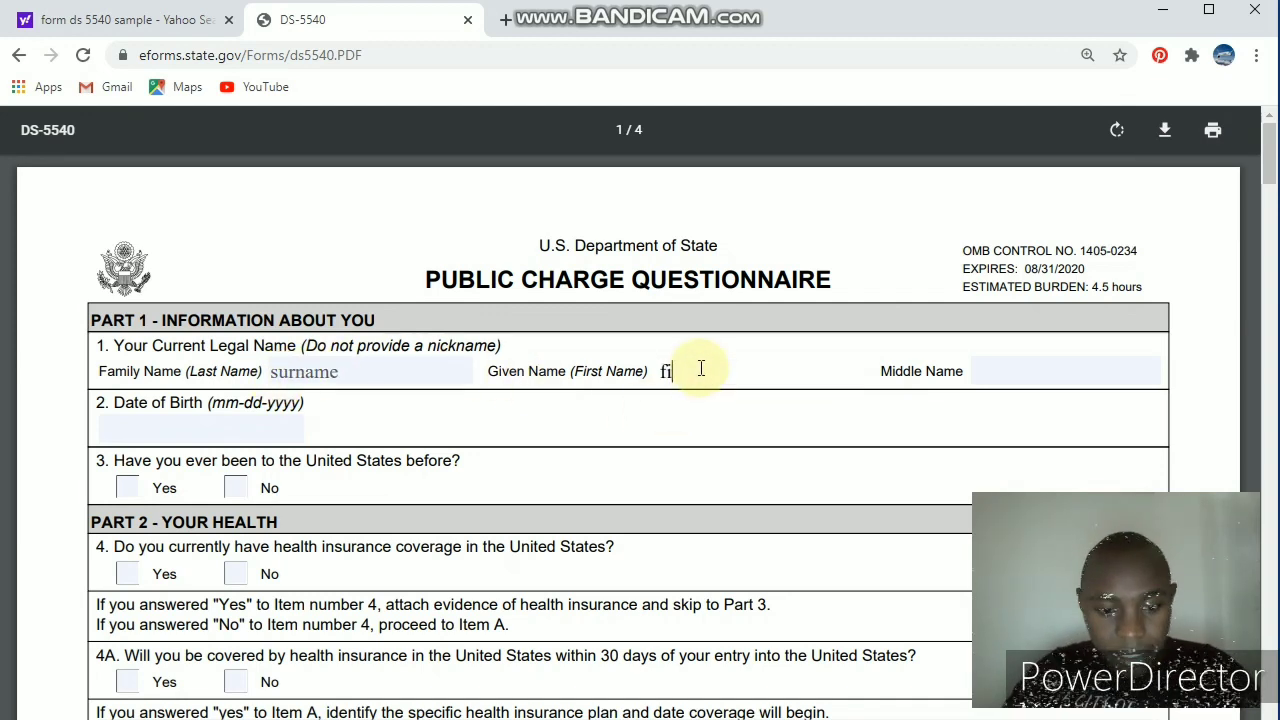
click(1040, 376)
text(middle)
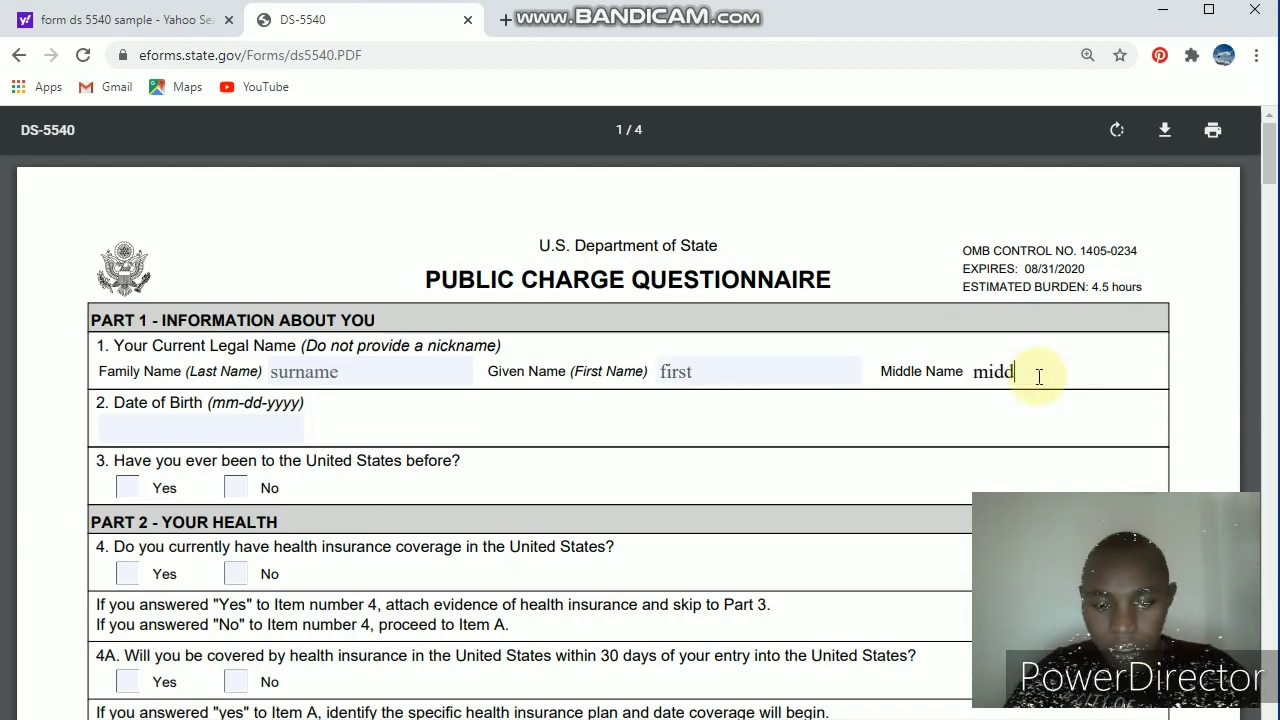
Step: Enter the date of birth in mm-dd-yyyy format and answer No to having been to the United States before
click(139, 423)
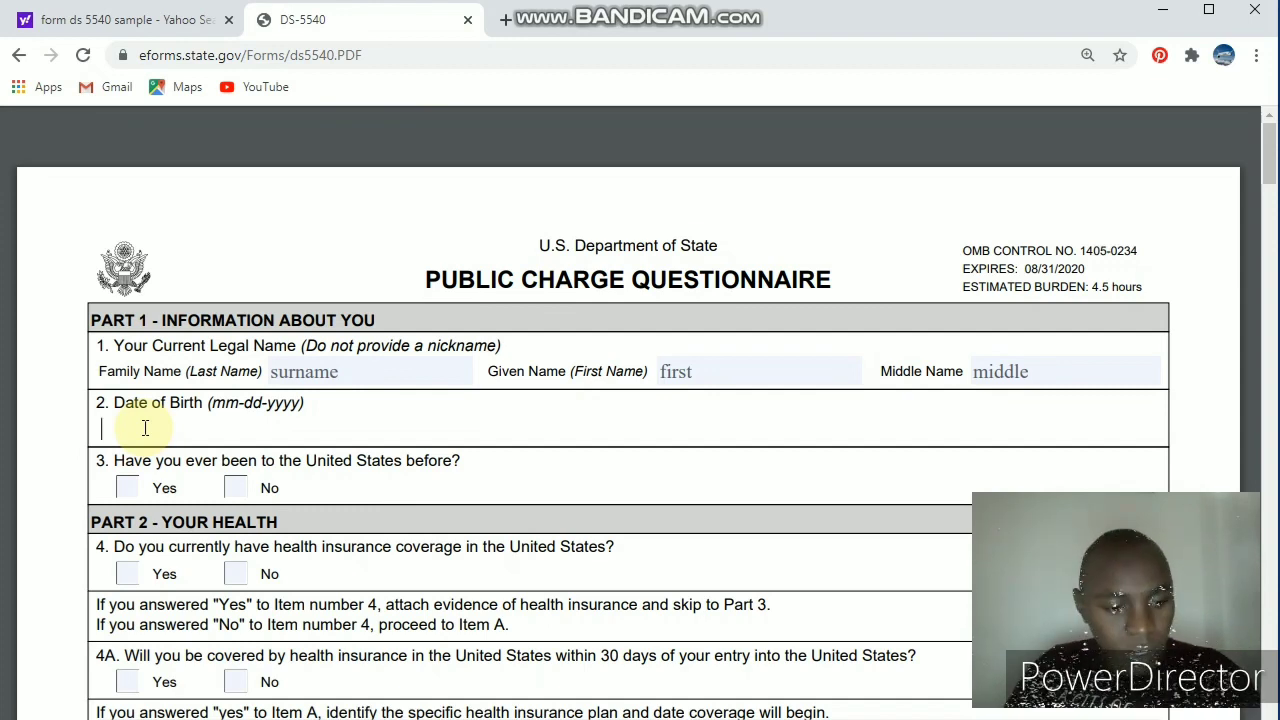
text(07)
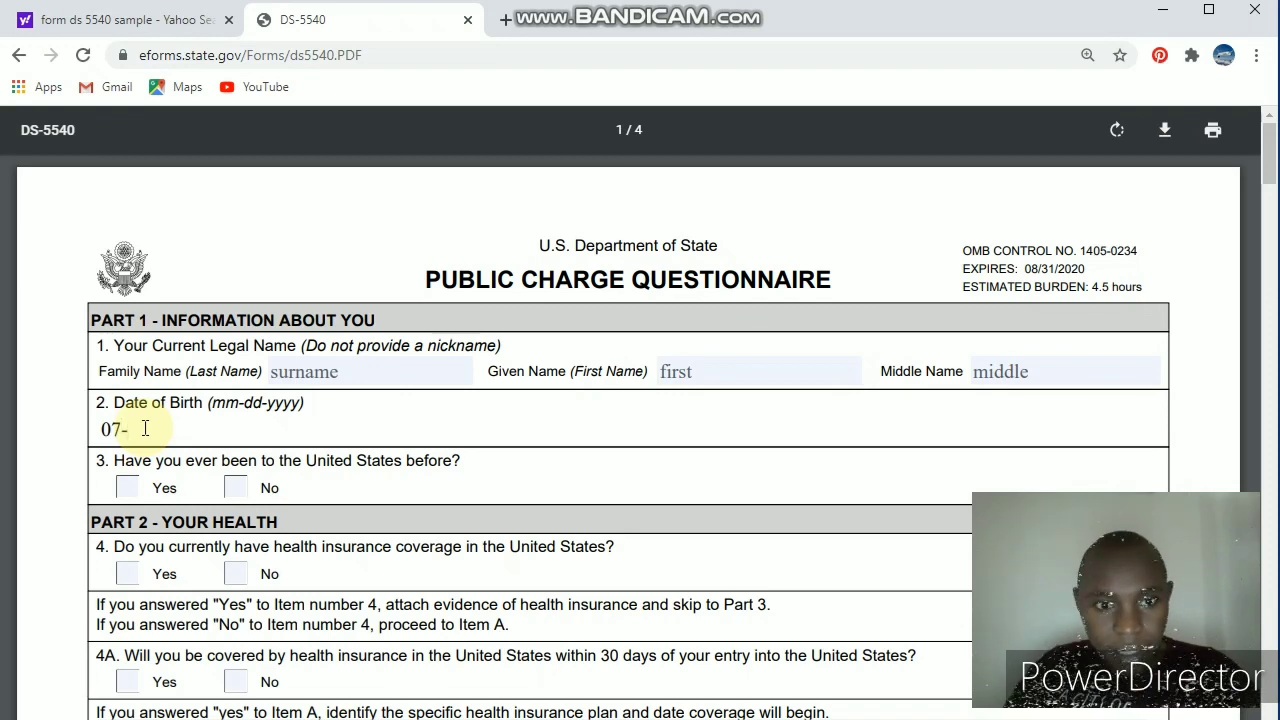
text(-27)
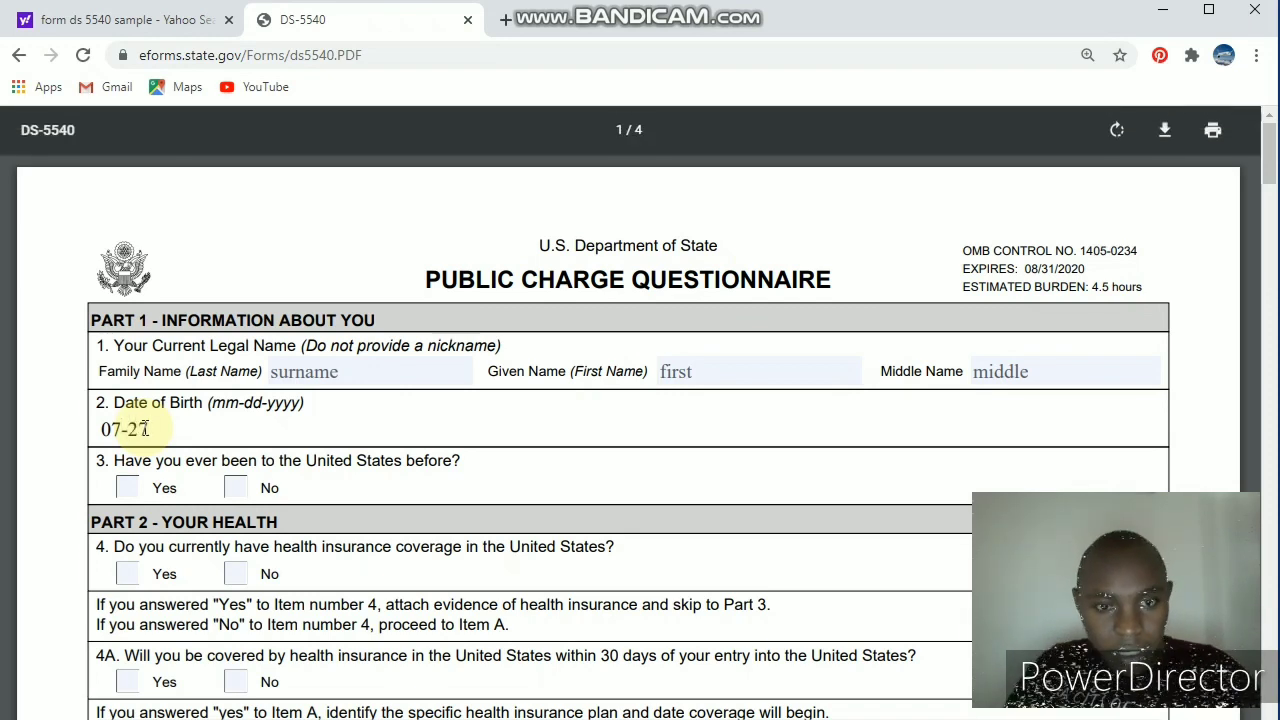
text(-)
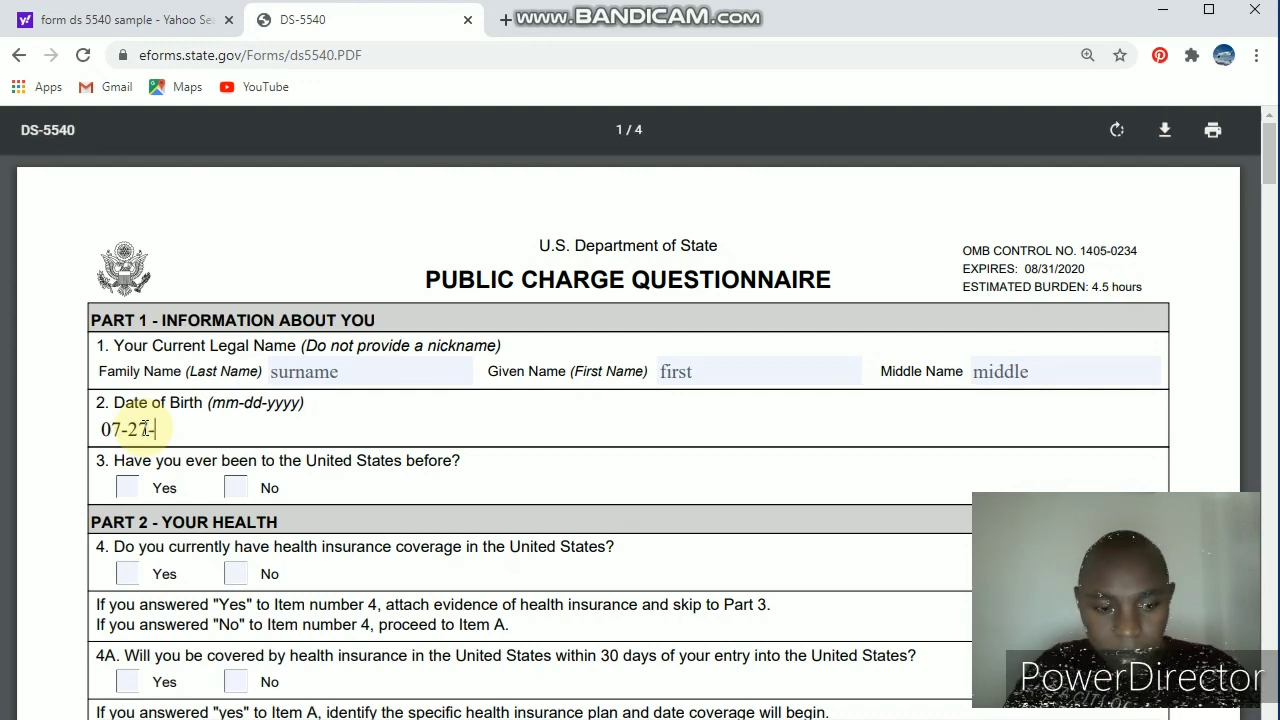
text(2020)
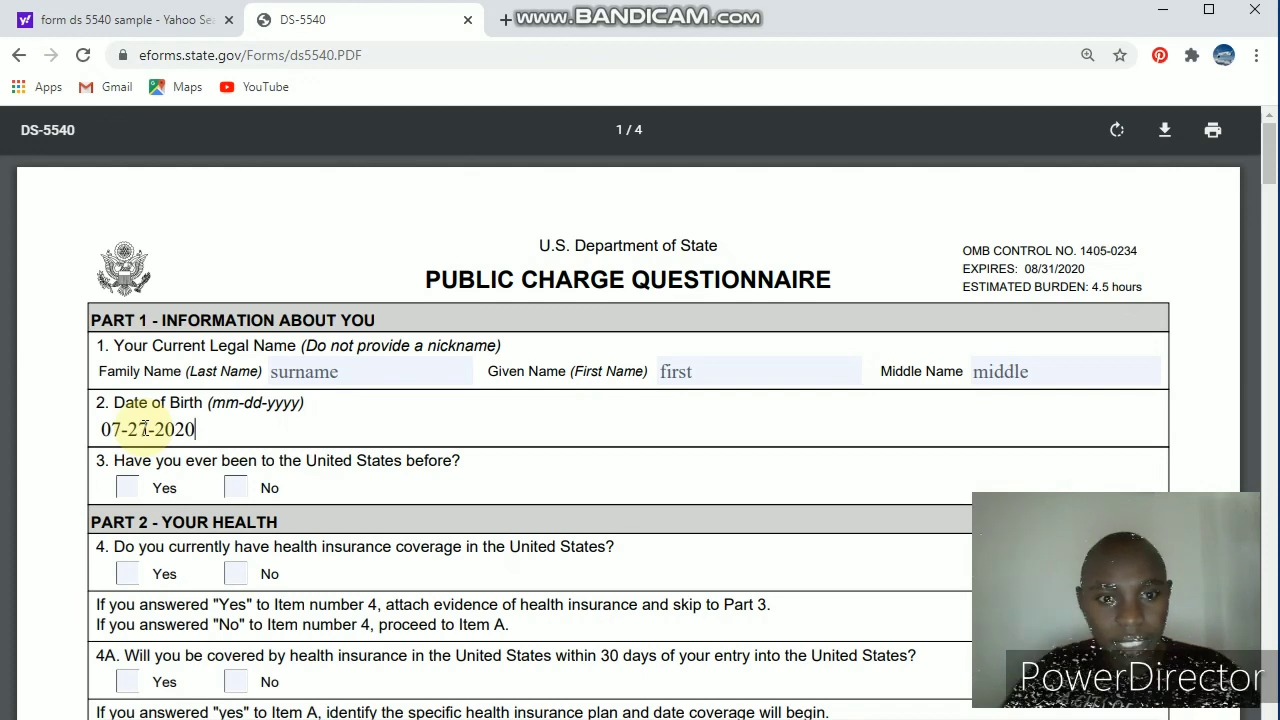
click(236, 489)
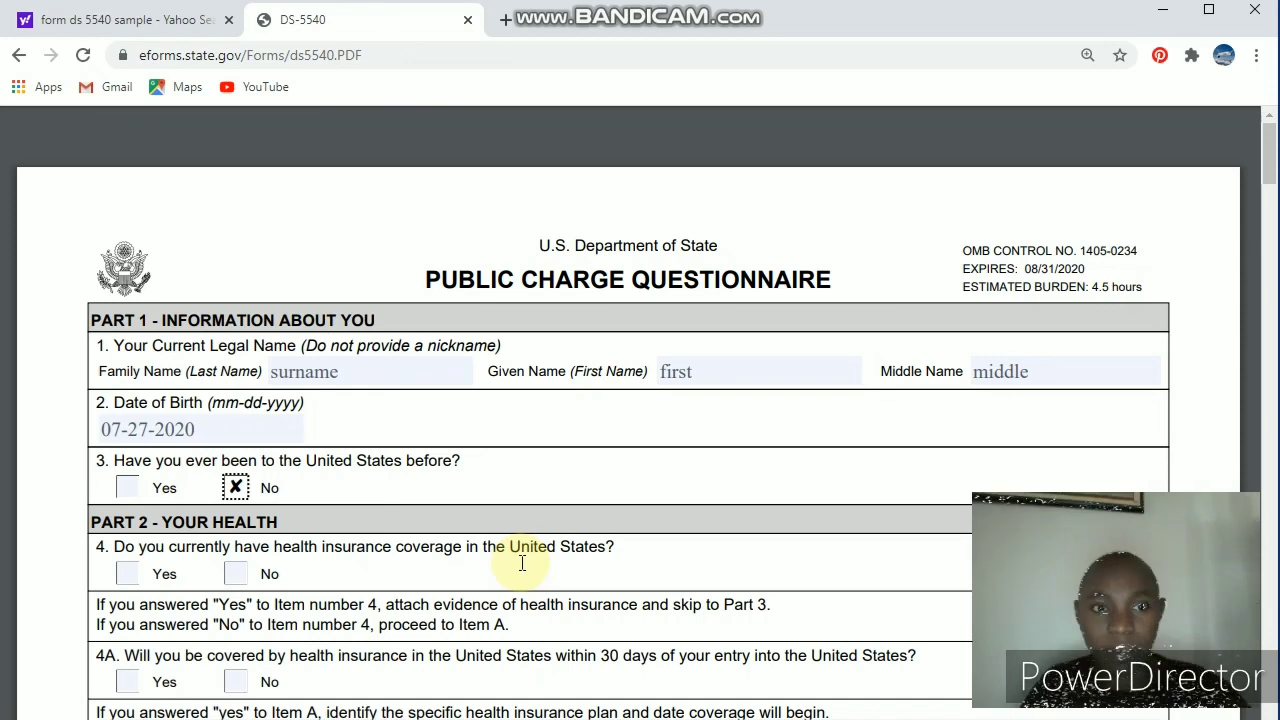
Step: Answer No to current health insurance coverage in item 4 and Yes to coverage within 30 days of entry in item 4A
click(235, 575)
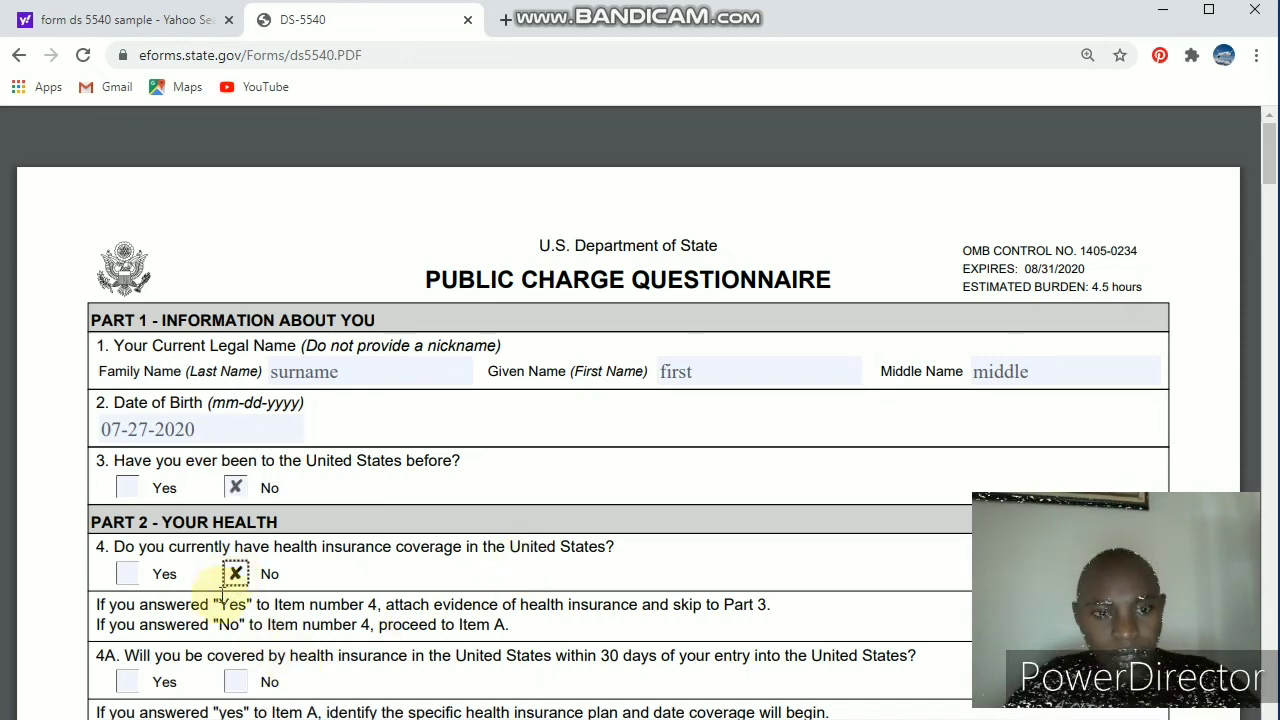
scroll(197, 623, down, 3)
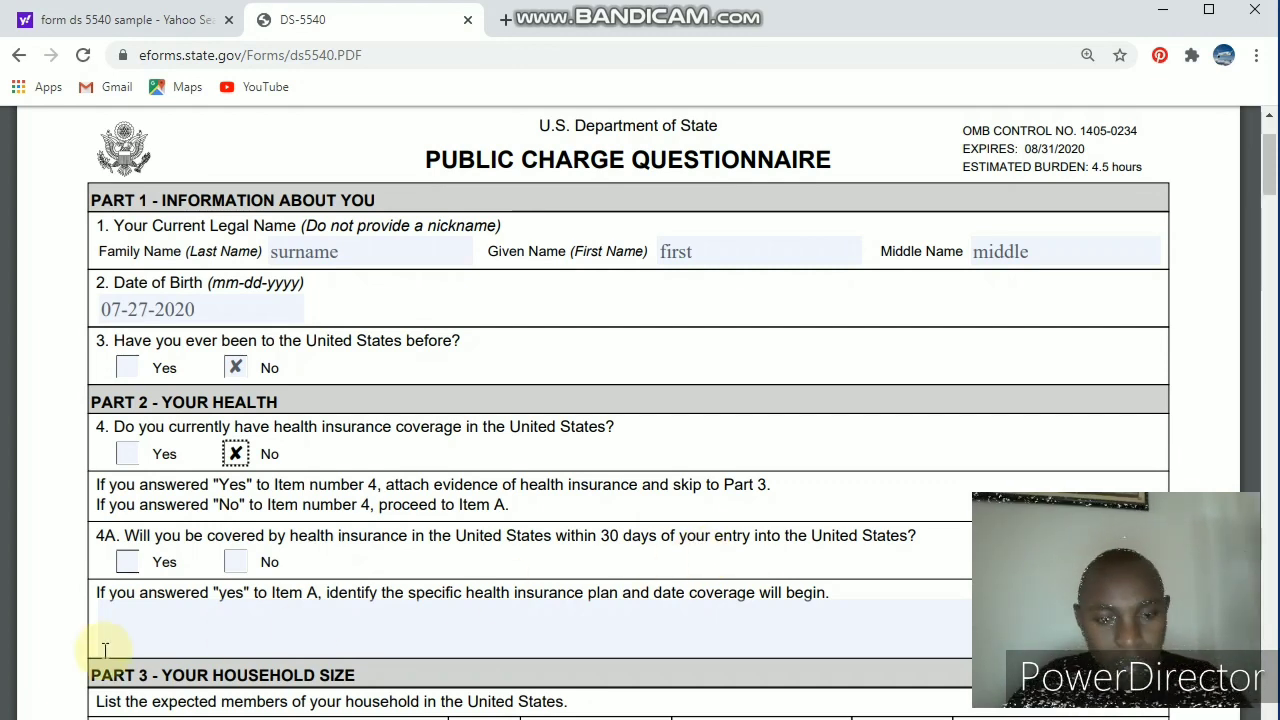
click(127, 563)
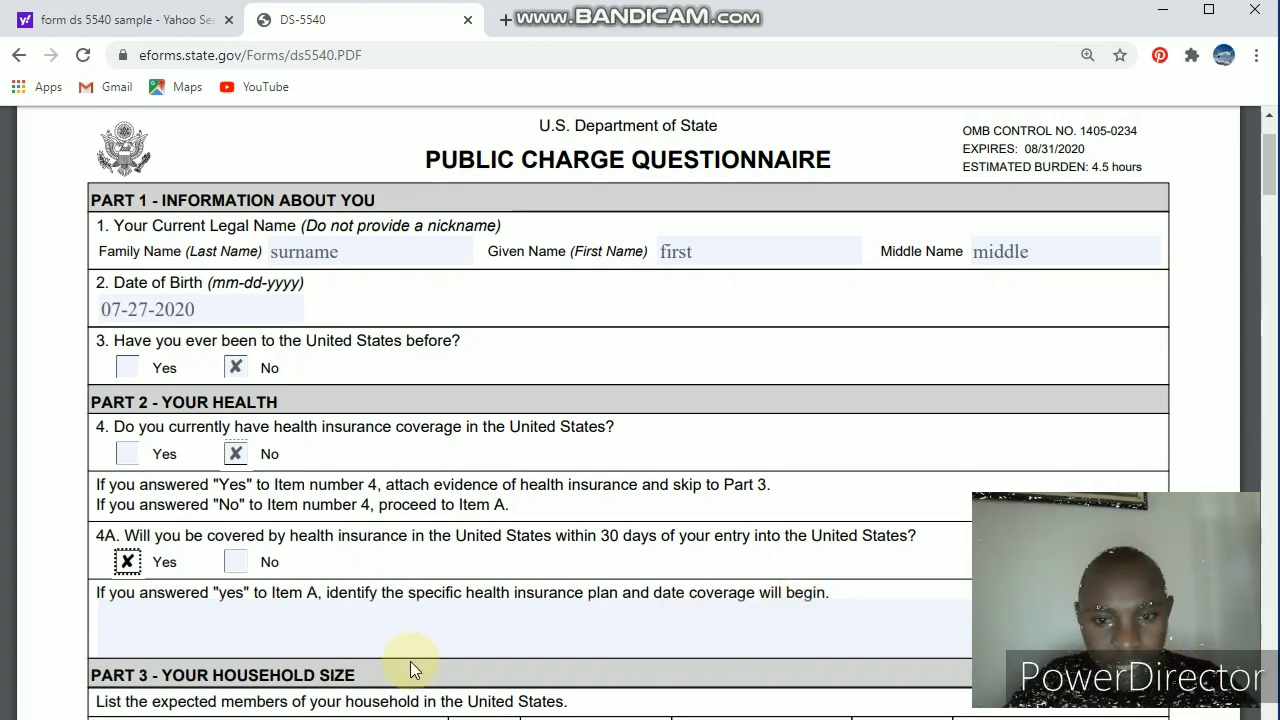
Step: Enter "patriots american plus" as the specific health insurance plan under item 4A
click(366, 638)
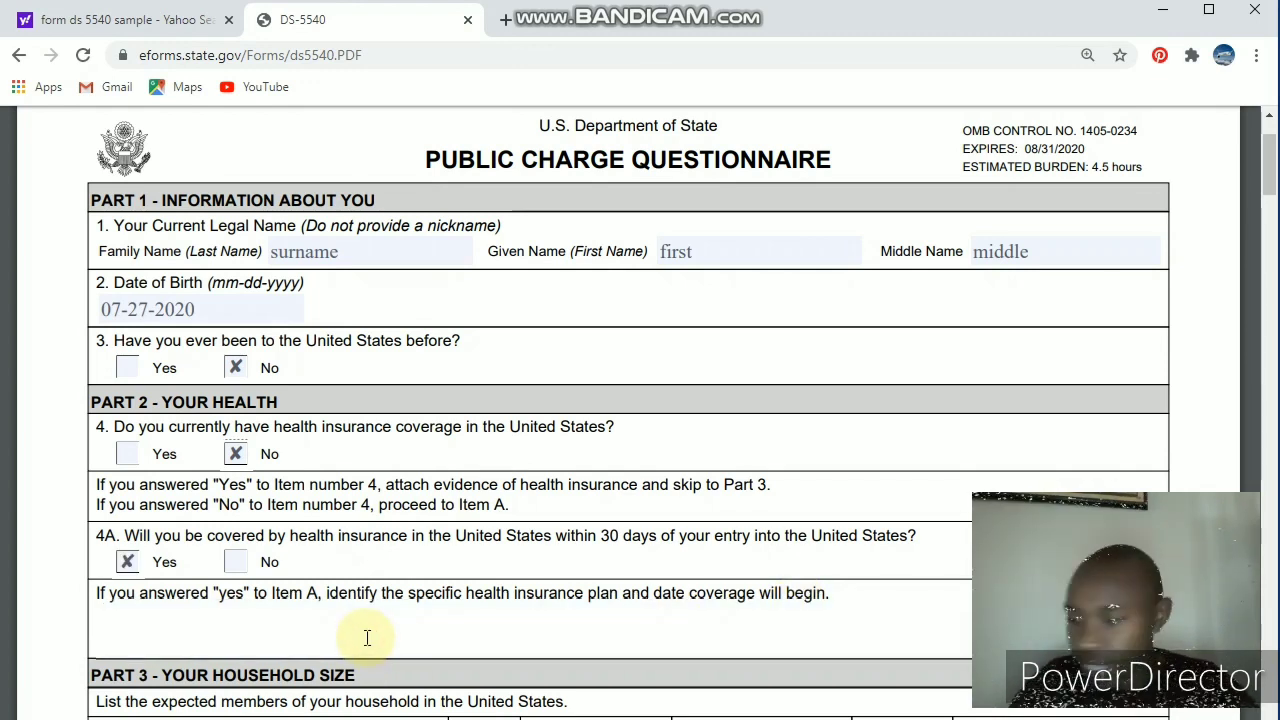
text(patr)
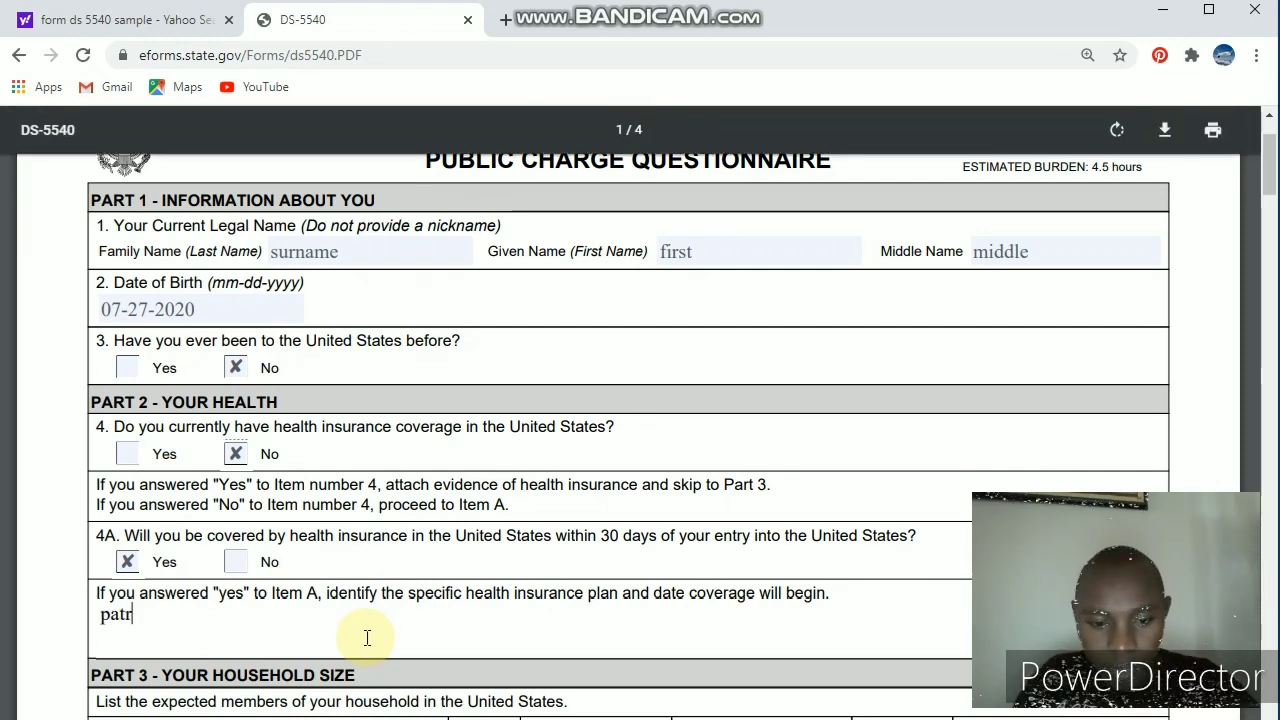
text(i)
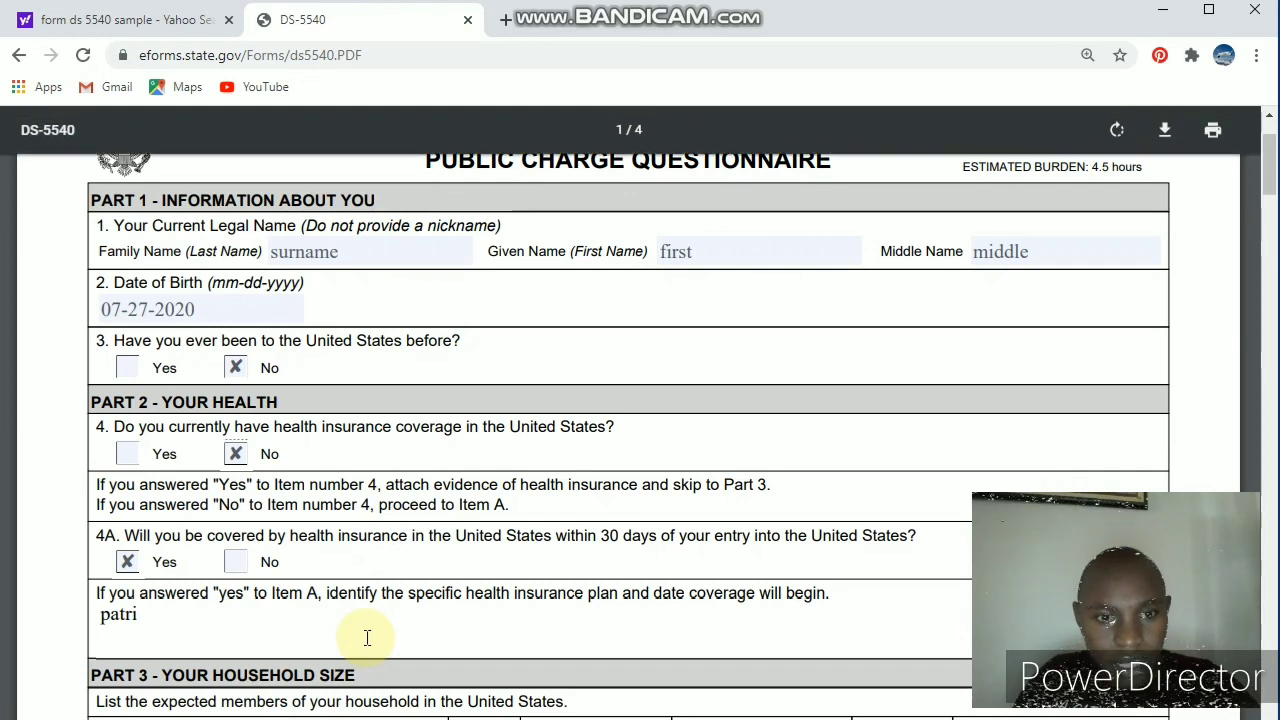
text(ot)
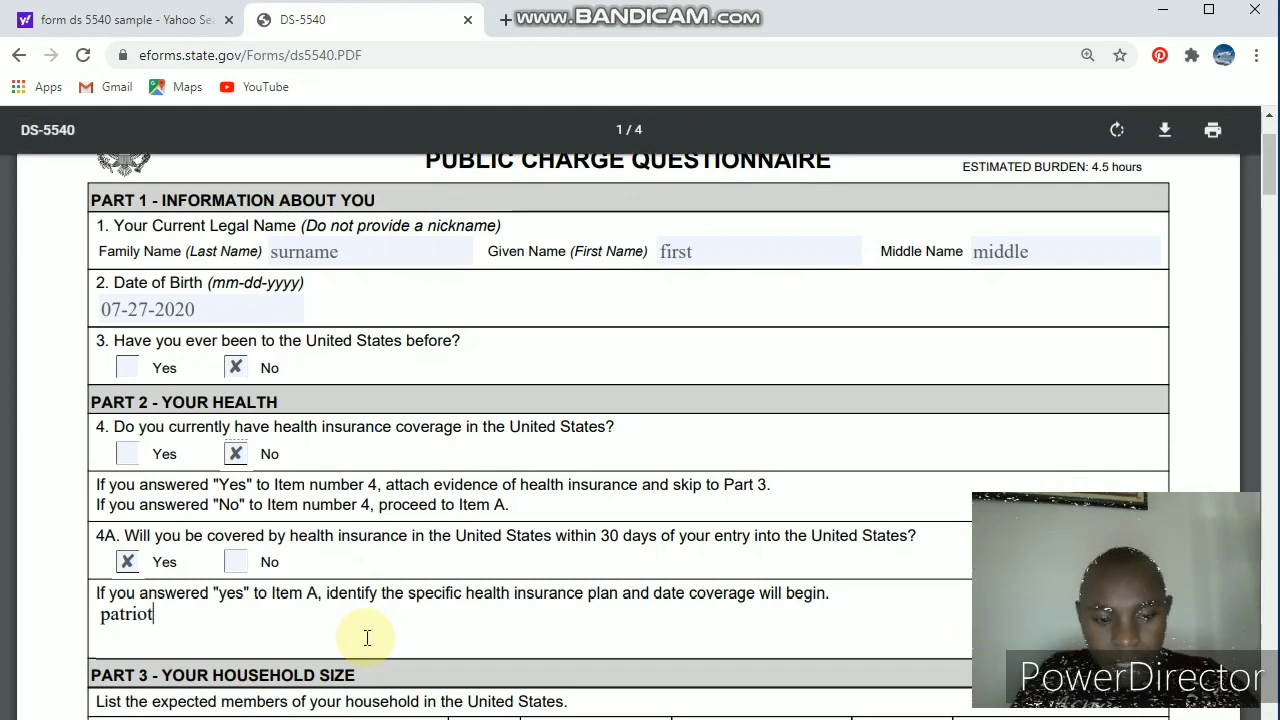
text(s a)
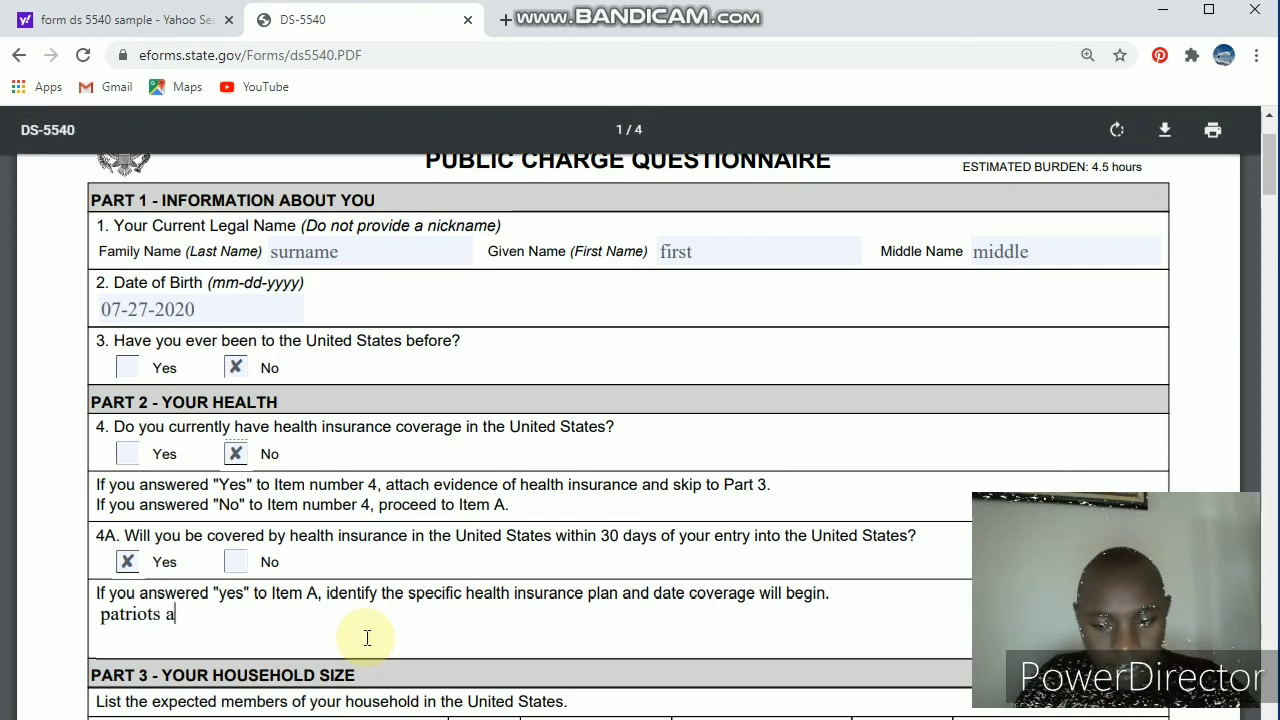
text(merican )
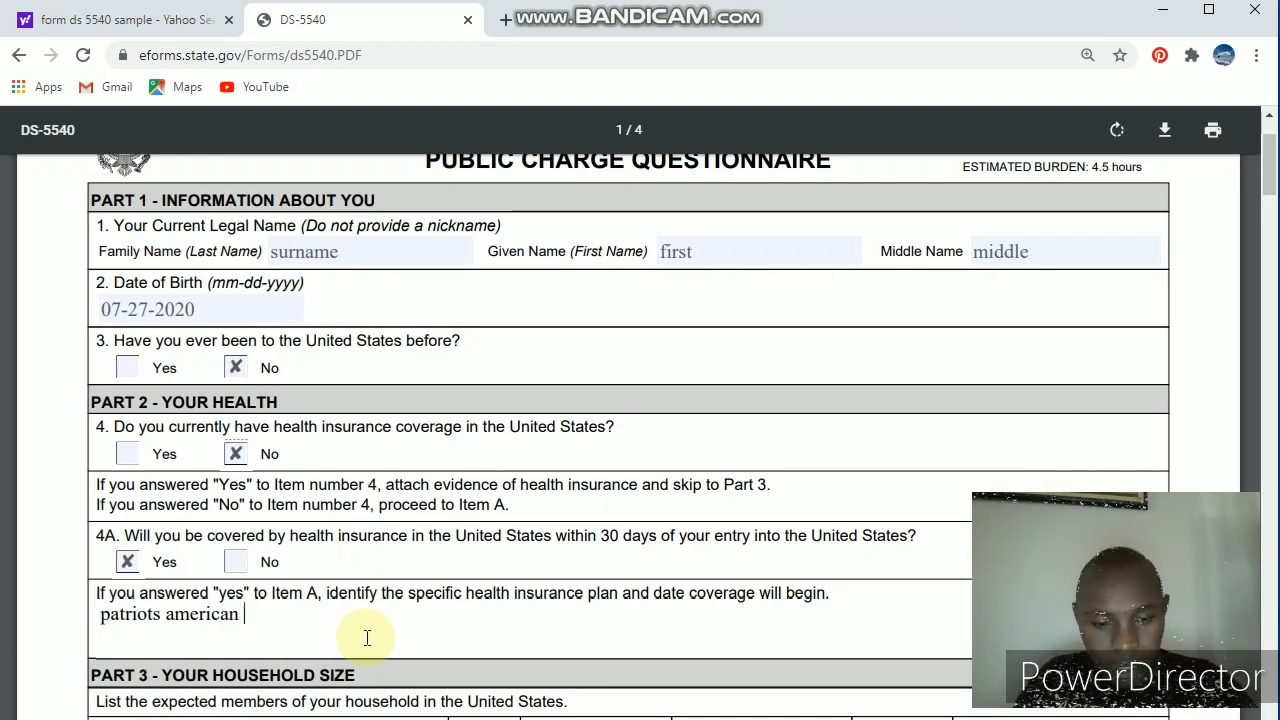
text(plus)
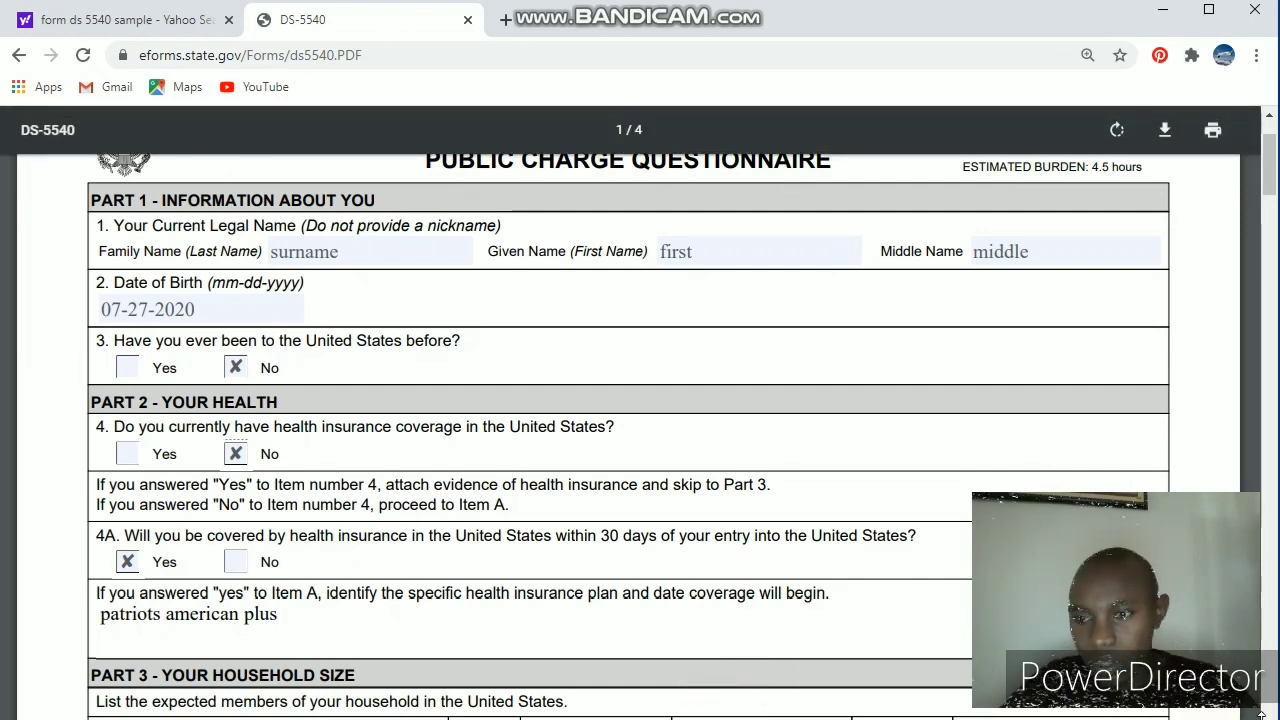
Step: In the first row of the Part 3 household table, enter "applicant name" as the name and 30 as the age
scroll(640, 430, down, 1)
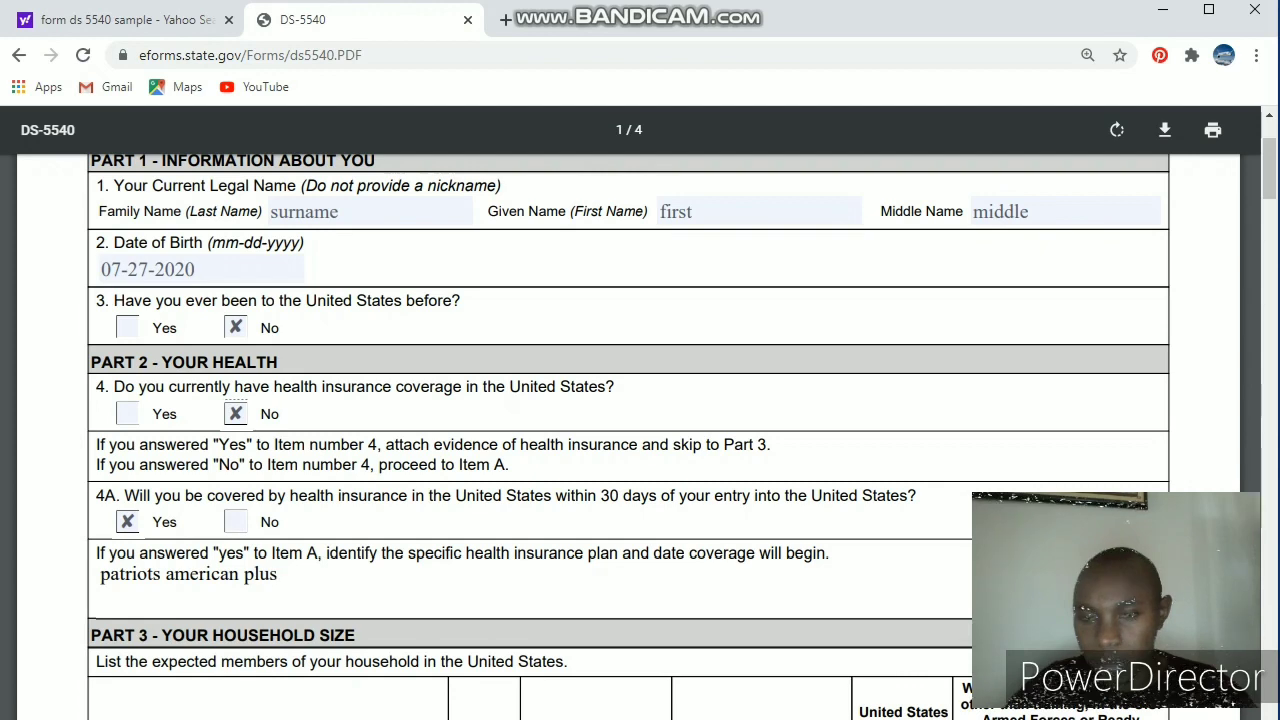
scroll(640, 430, down, 1)
scroll(640, 430, down, 4)
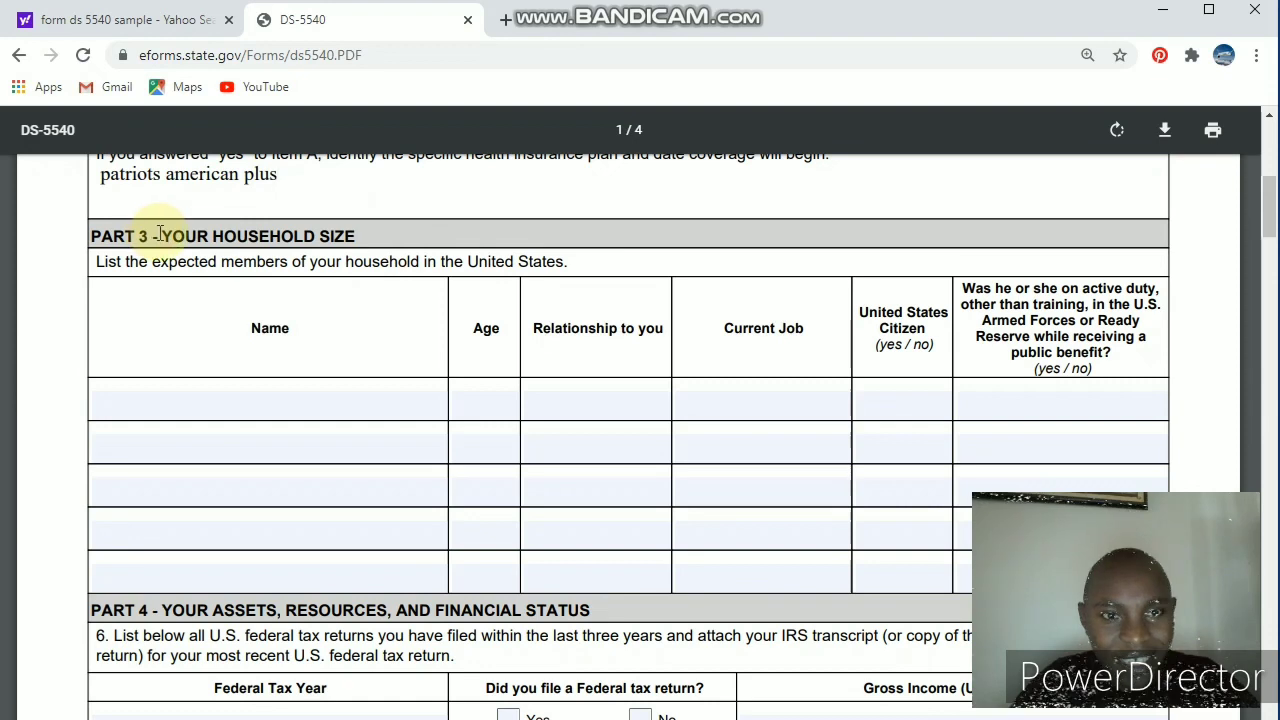
drag(160, 232, 212, 236)
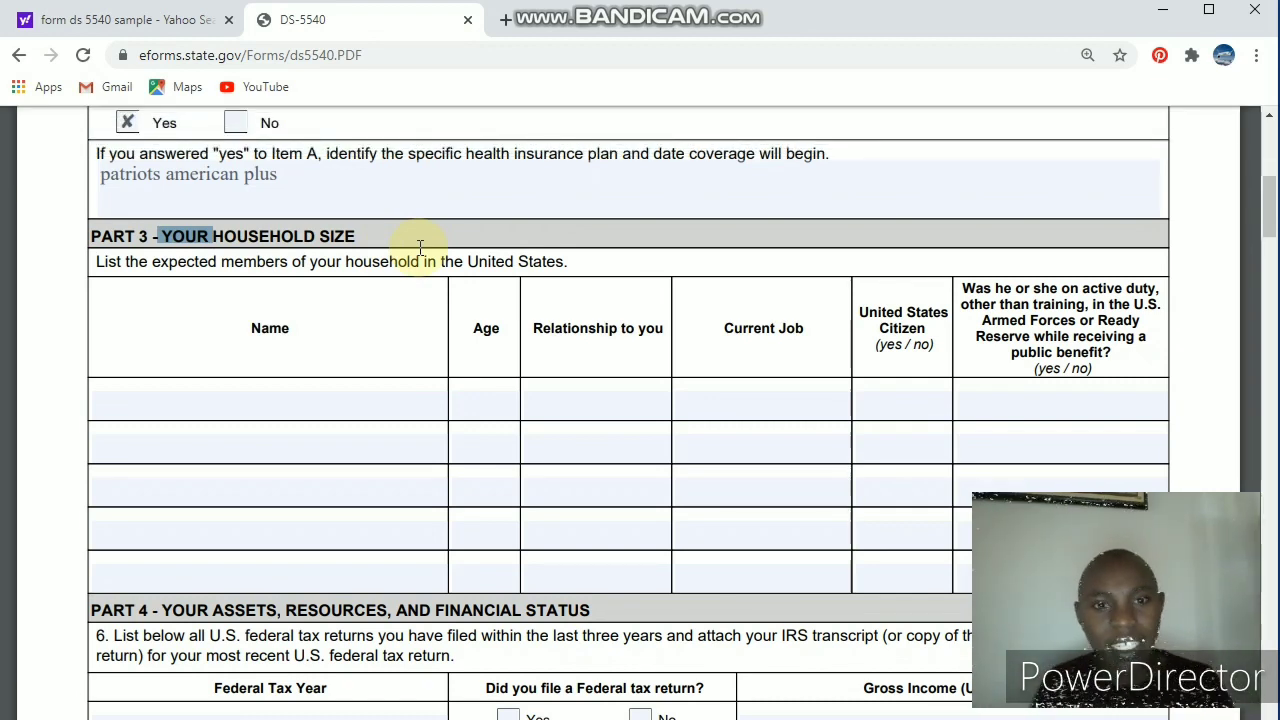
click(131, 395)
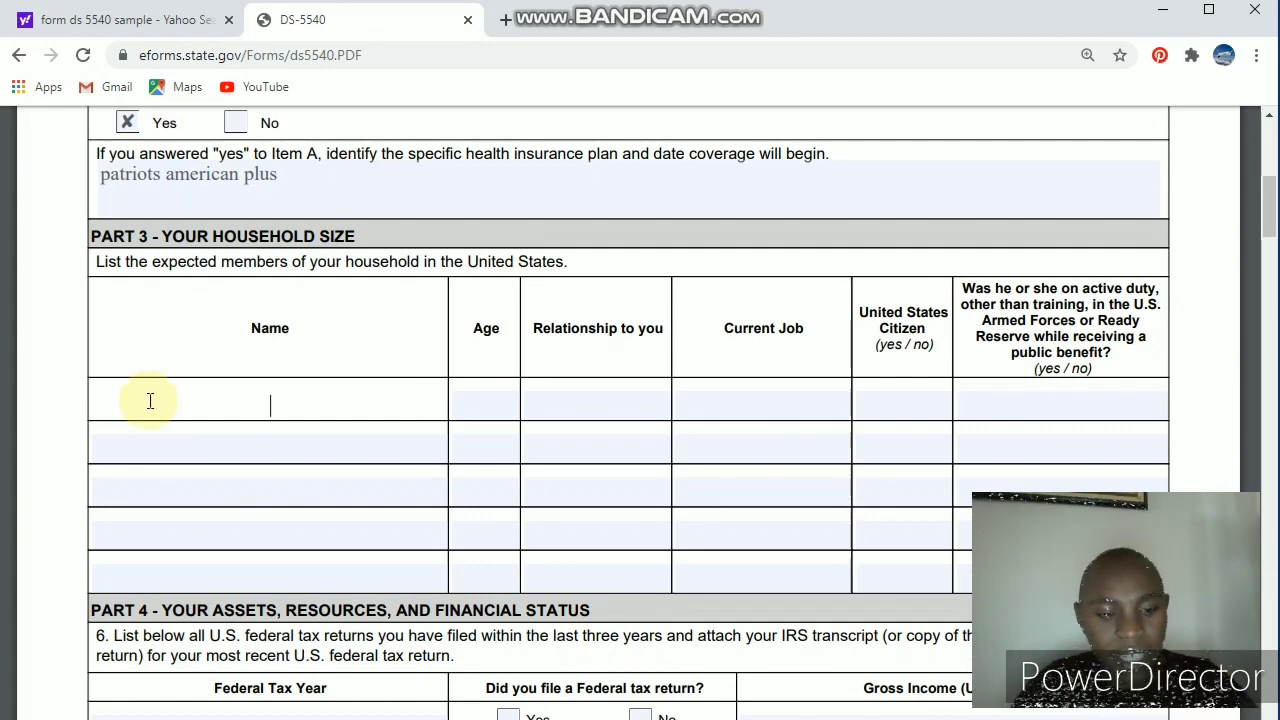
text(appl)
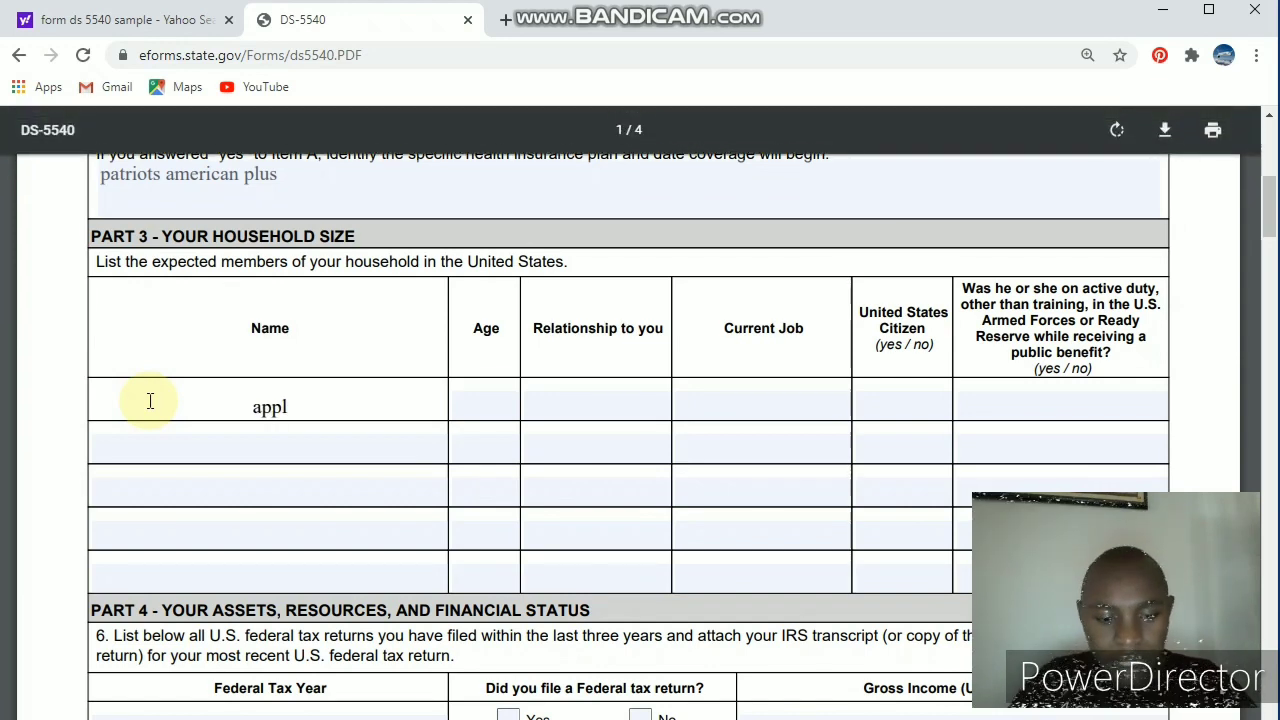
text(icant name)
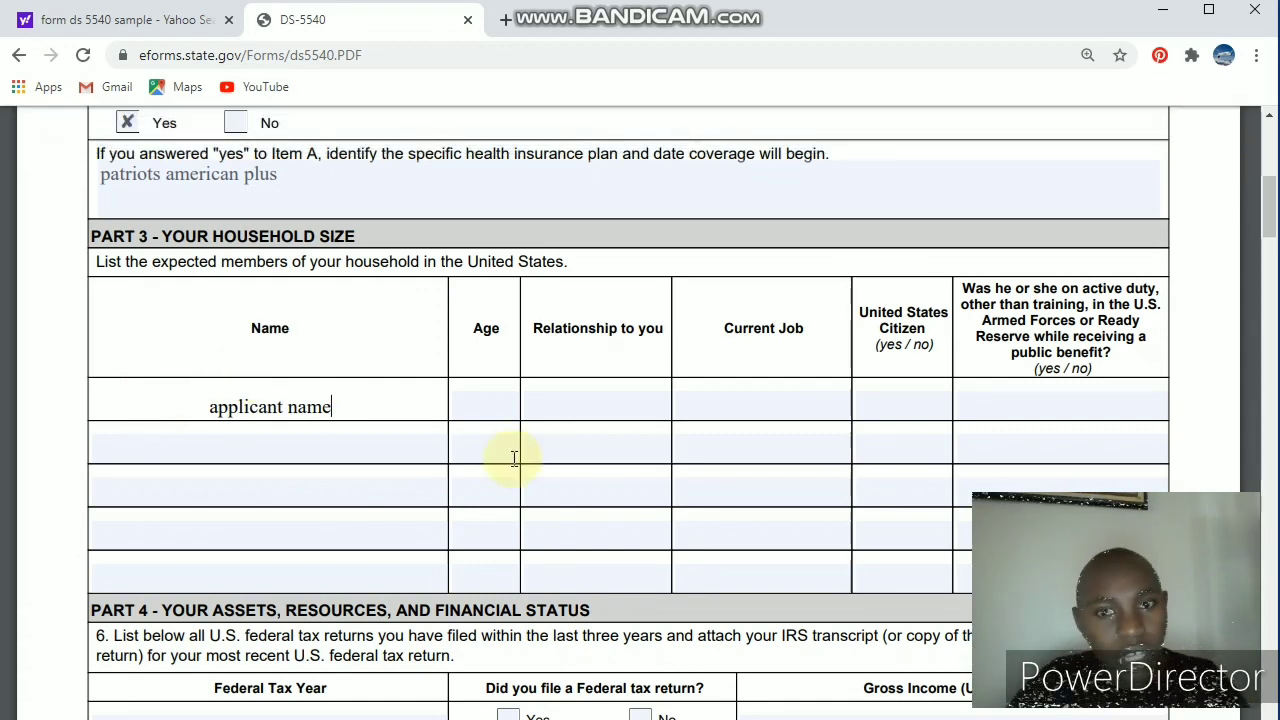
click(482, 405)
text(30)
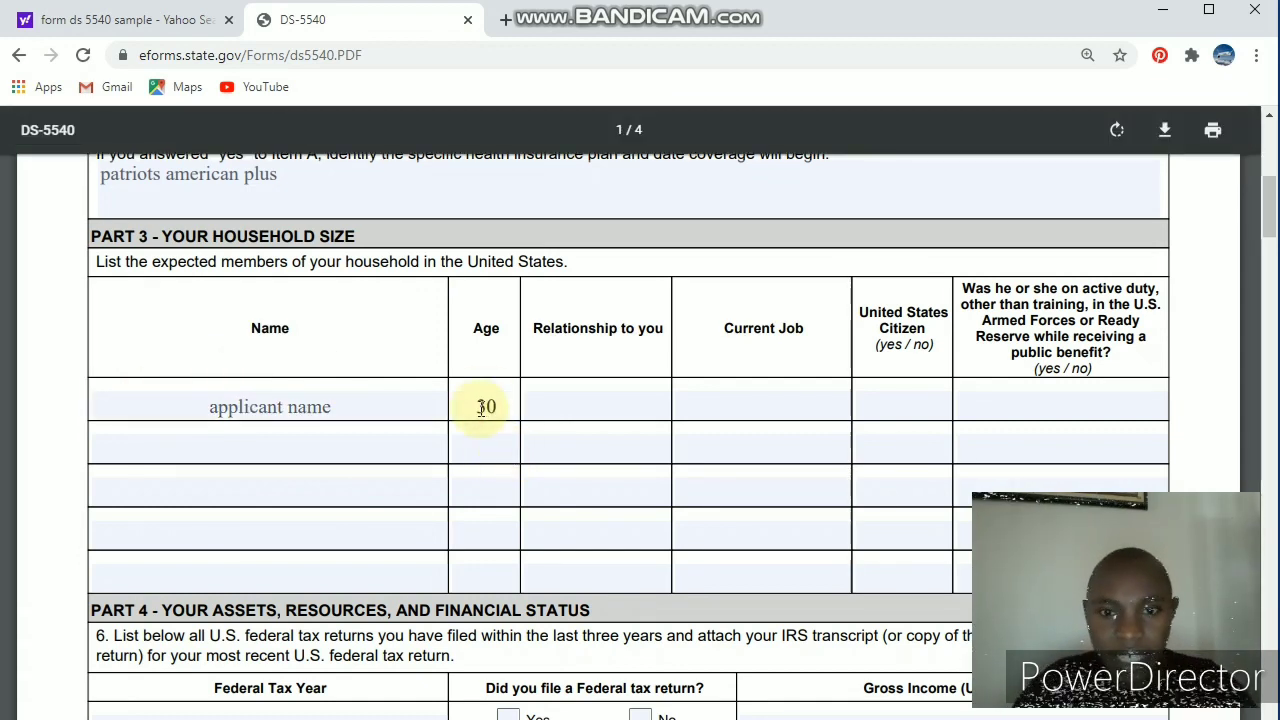
Step: For the applicant in the household table, enter "self" as the relationship and "unemployed" as the current job
click(586, 406)
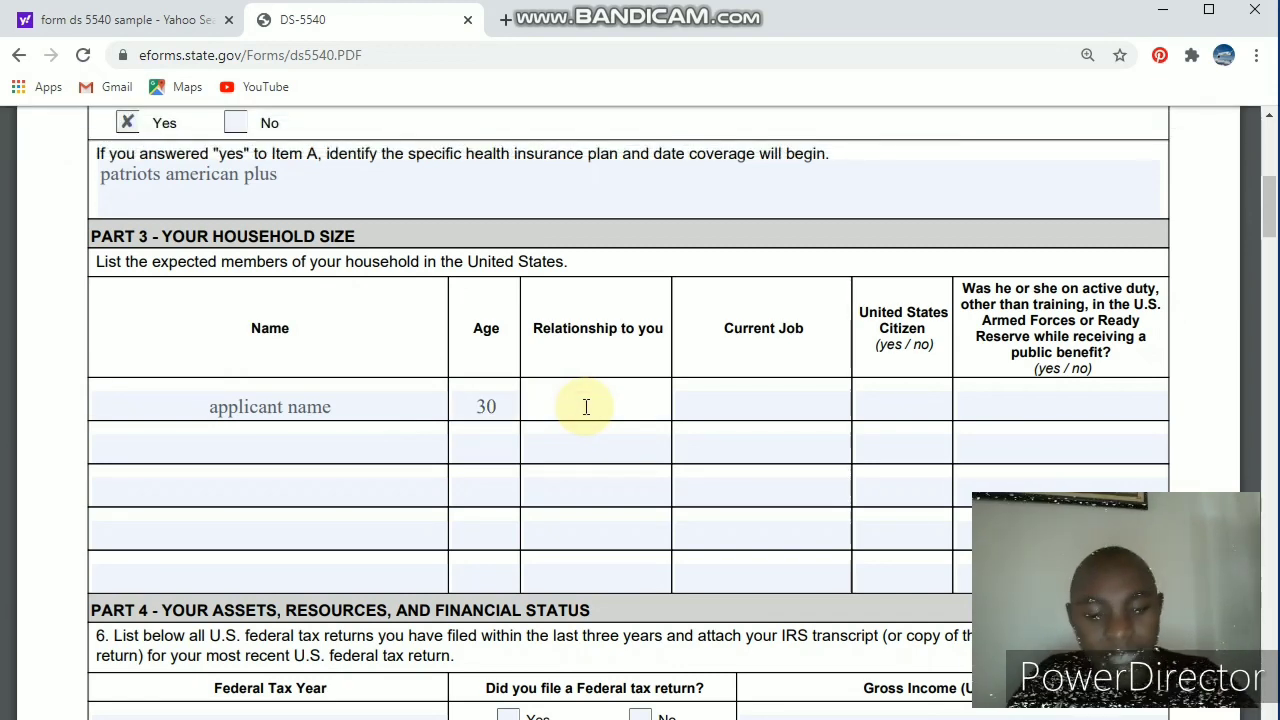
text(self)
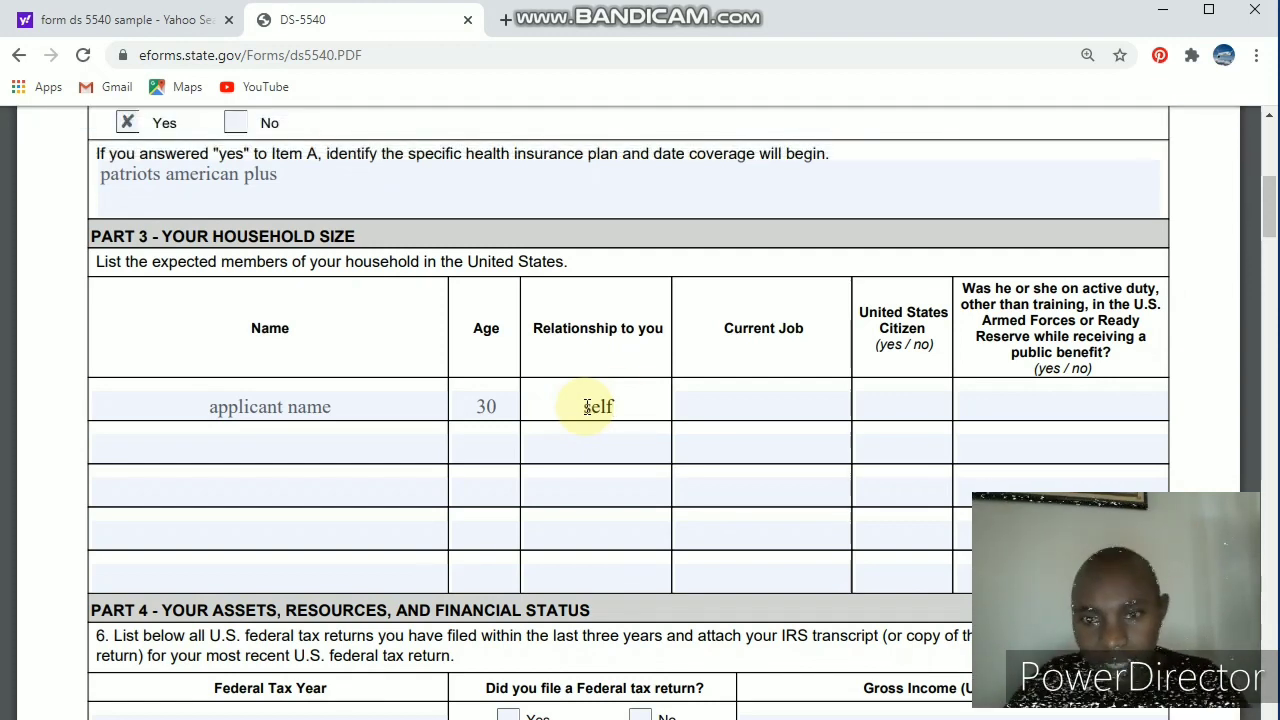
click(760, 410)
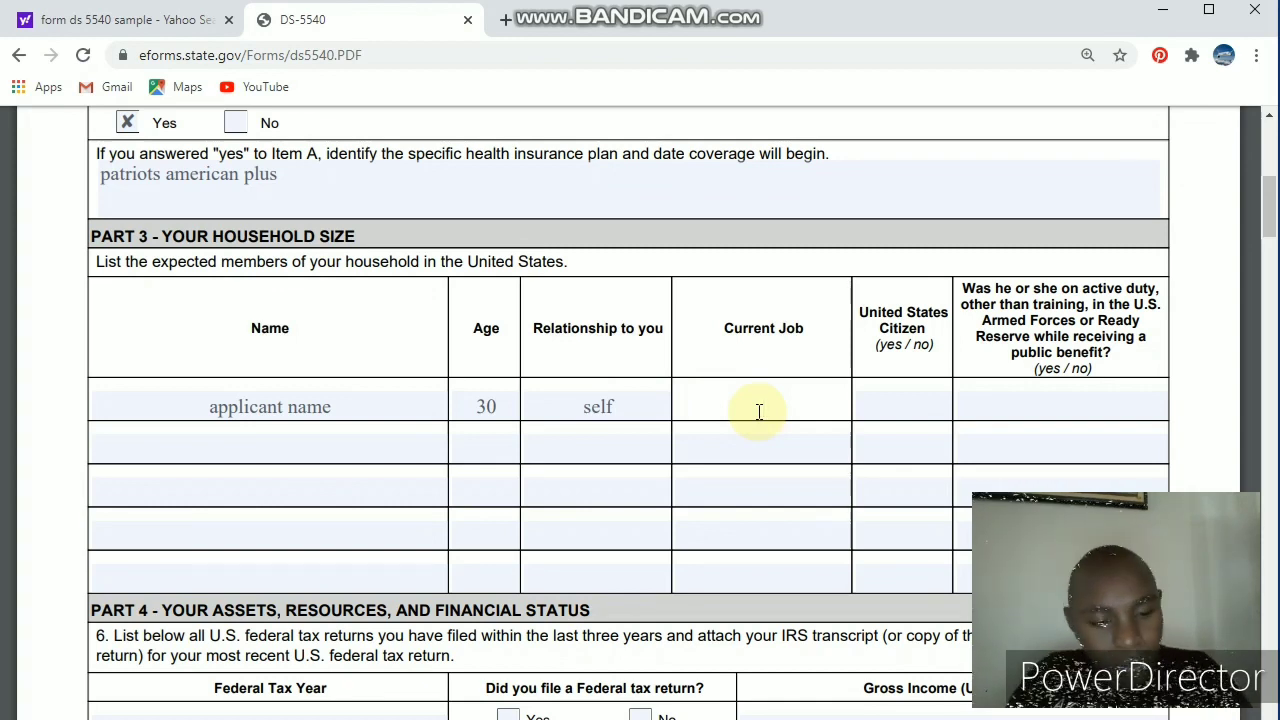
text(um)
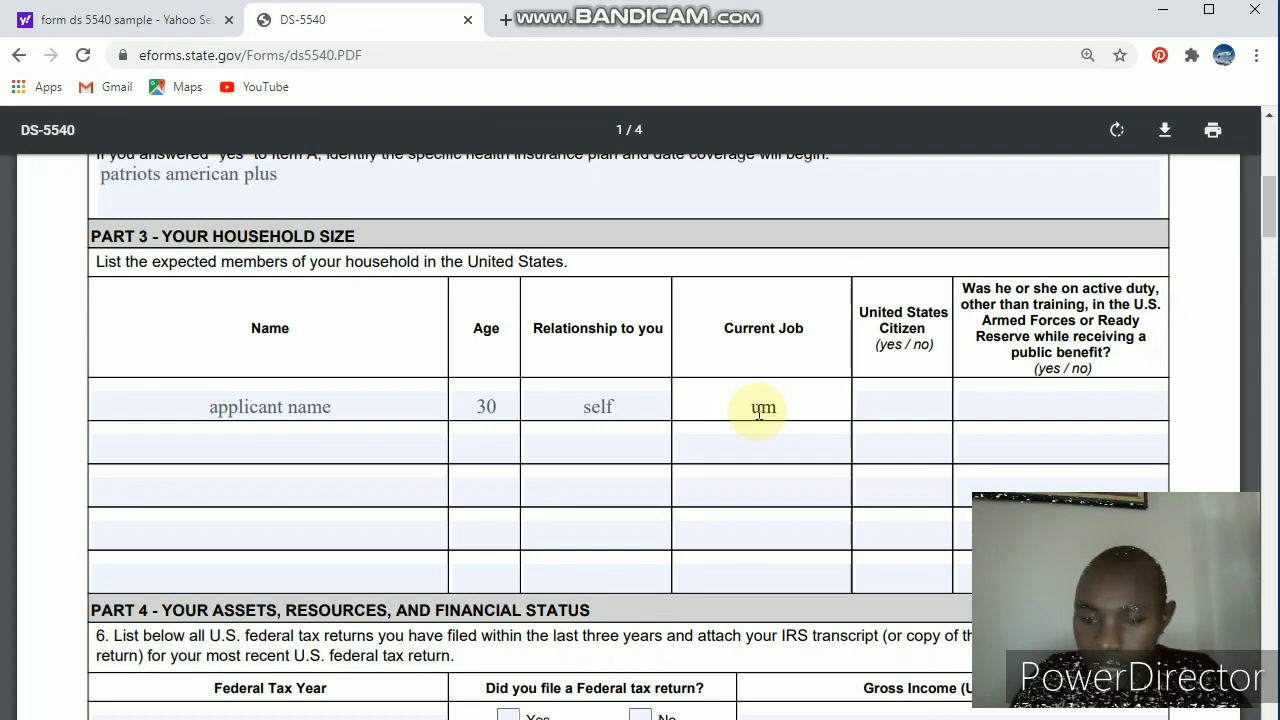
key(BackSpace)
text(ne)
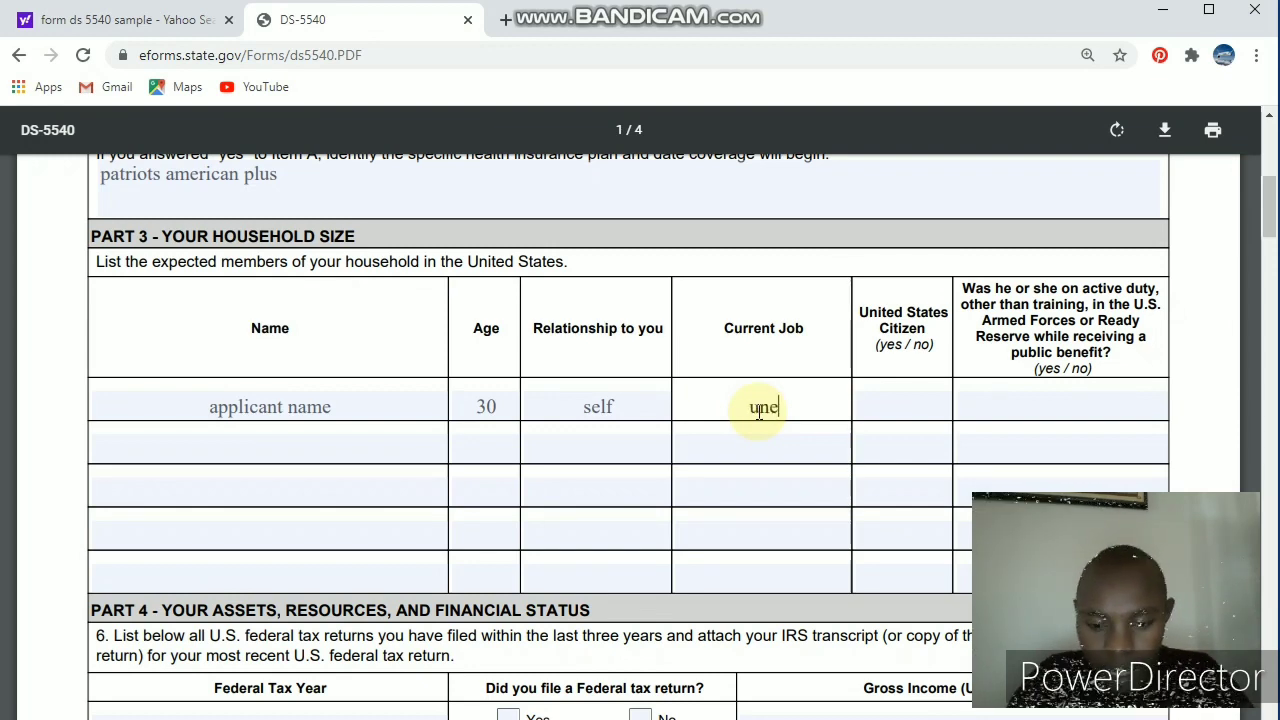
text(mployed)
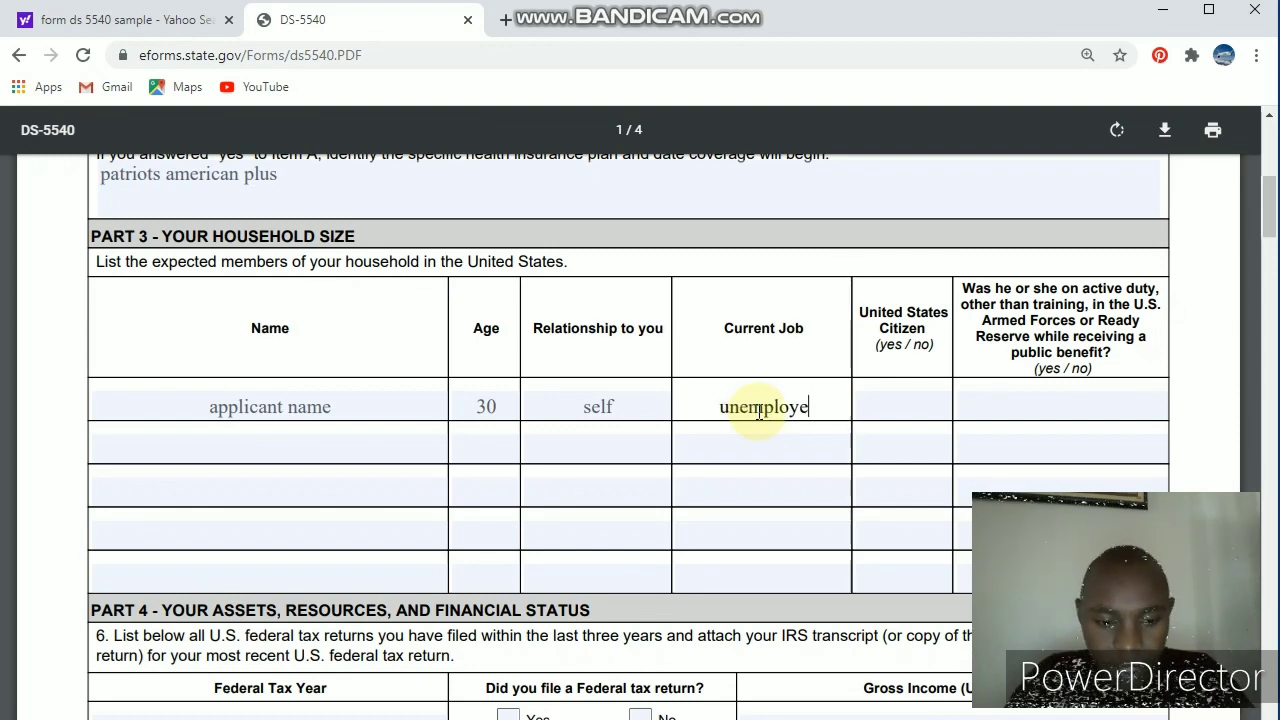
text(no)
key(BackSpace)
key(BackSpace)
Step: Enter "no" for the applicant's United States citizenship and "no" for active duty while receiving a public benefit
click(908, 404)
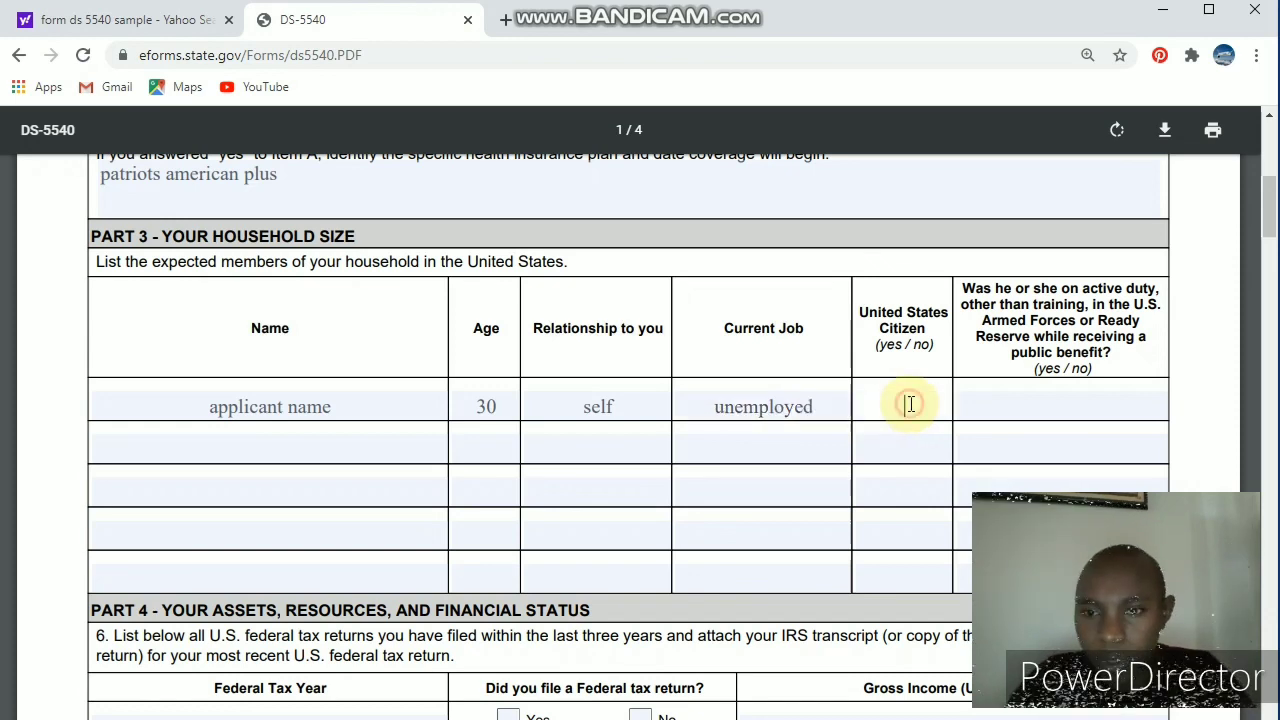
text(no)
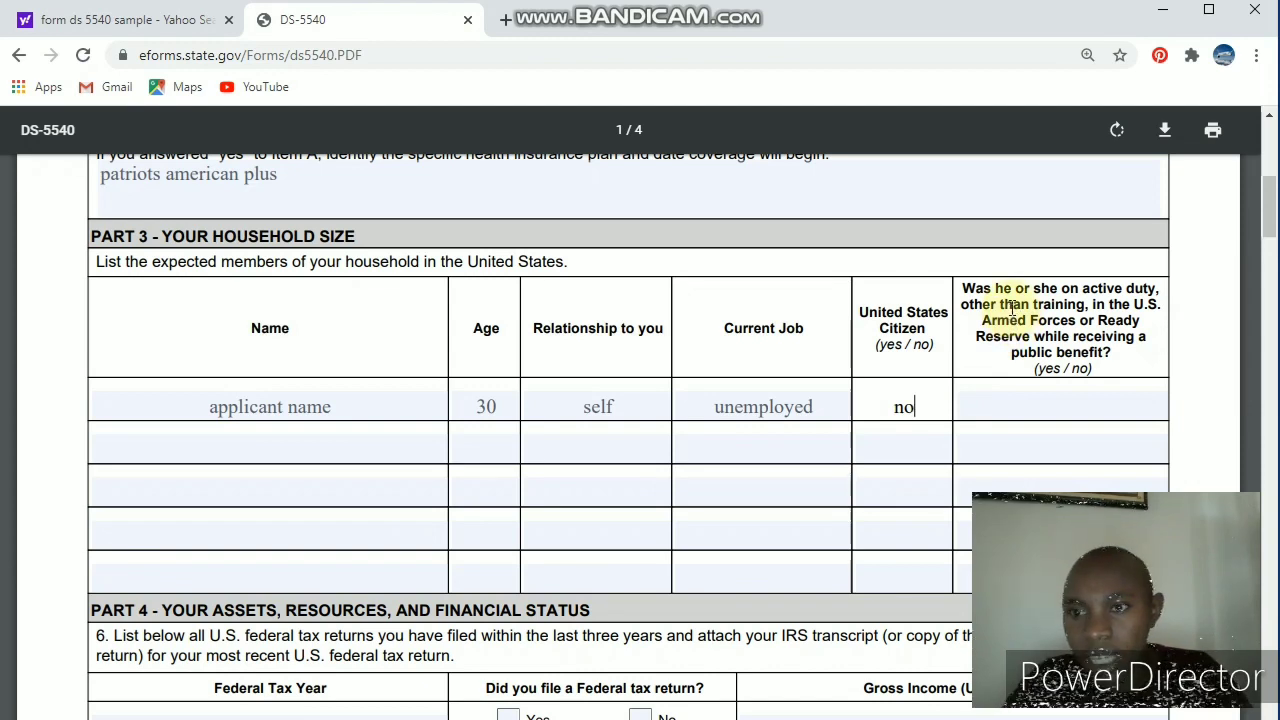
click(1031, 404)
text(no)
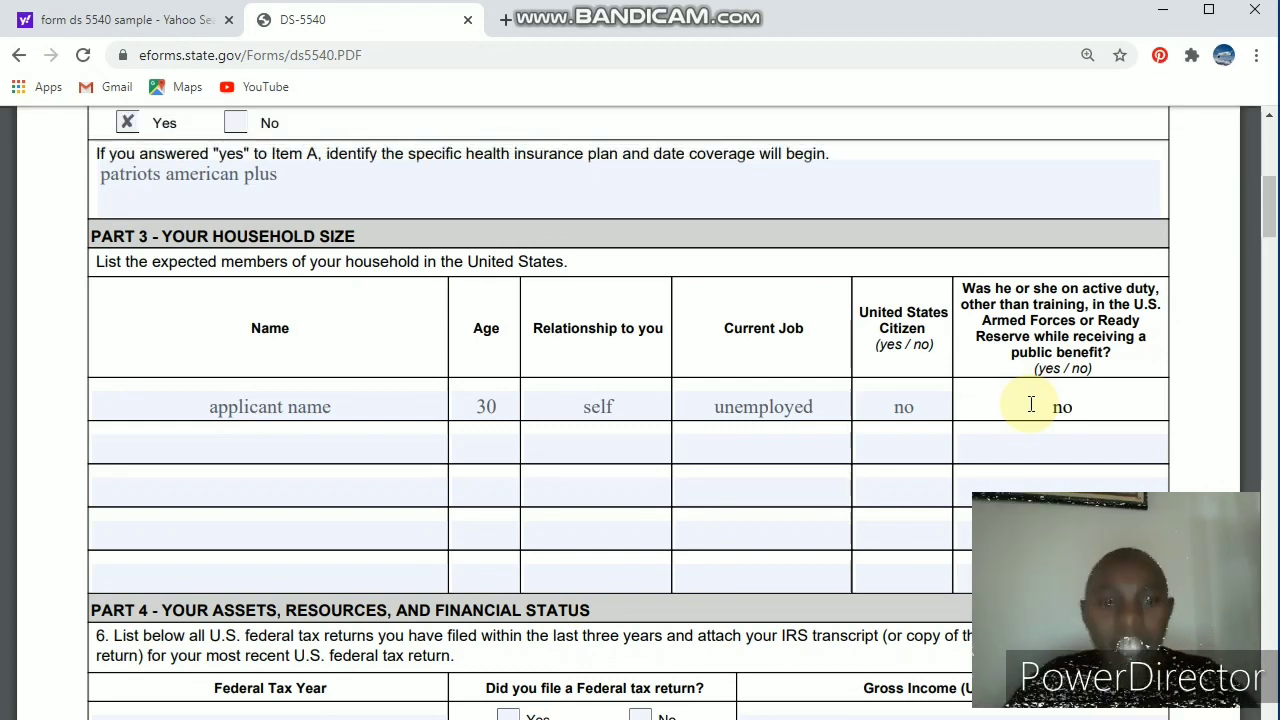
Step: Enter "partner name" as the name in the second row of the household table
click(258, 447)
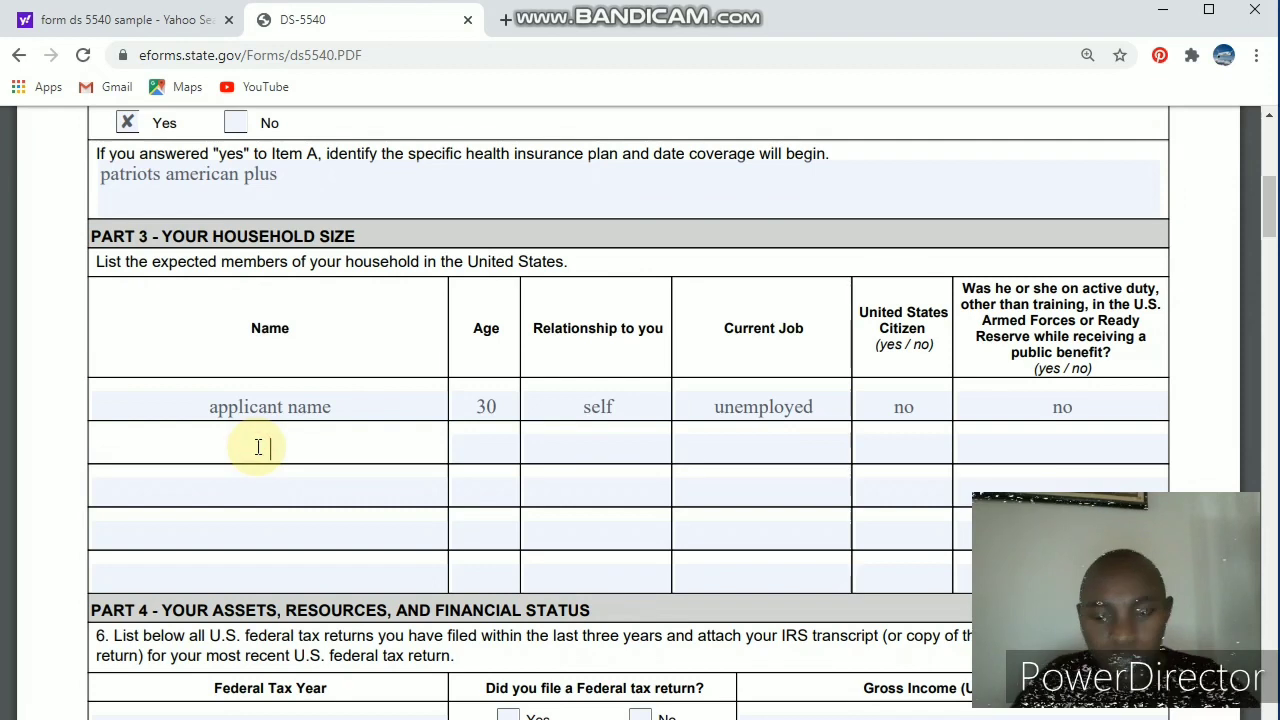
text(part)
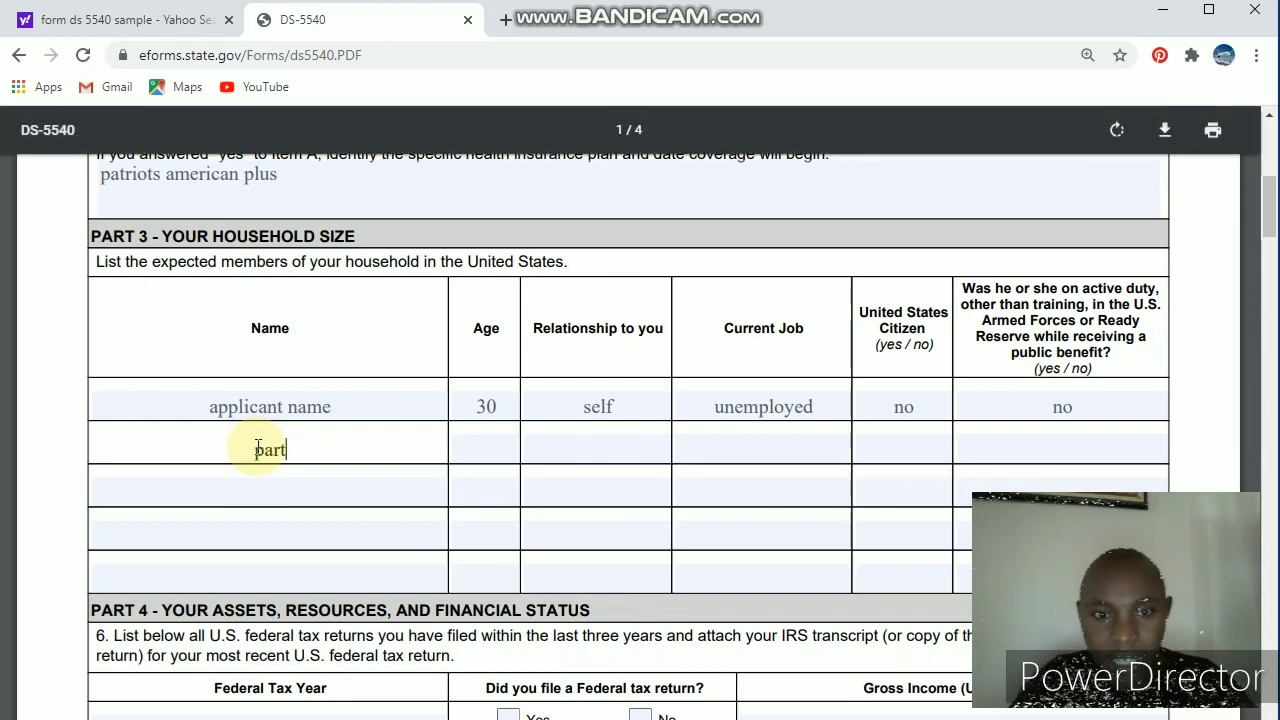
key(BackSpace)
key(BackSpace)
key(BackSpace)
key(BackSpace)
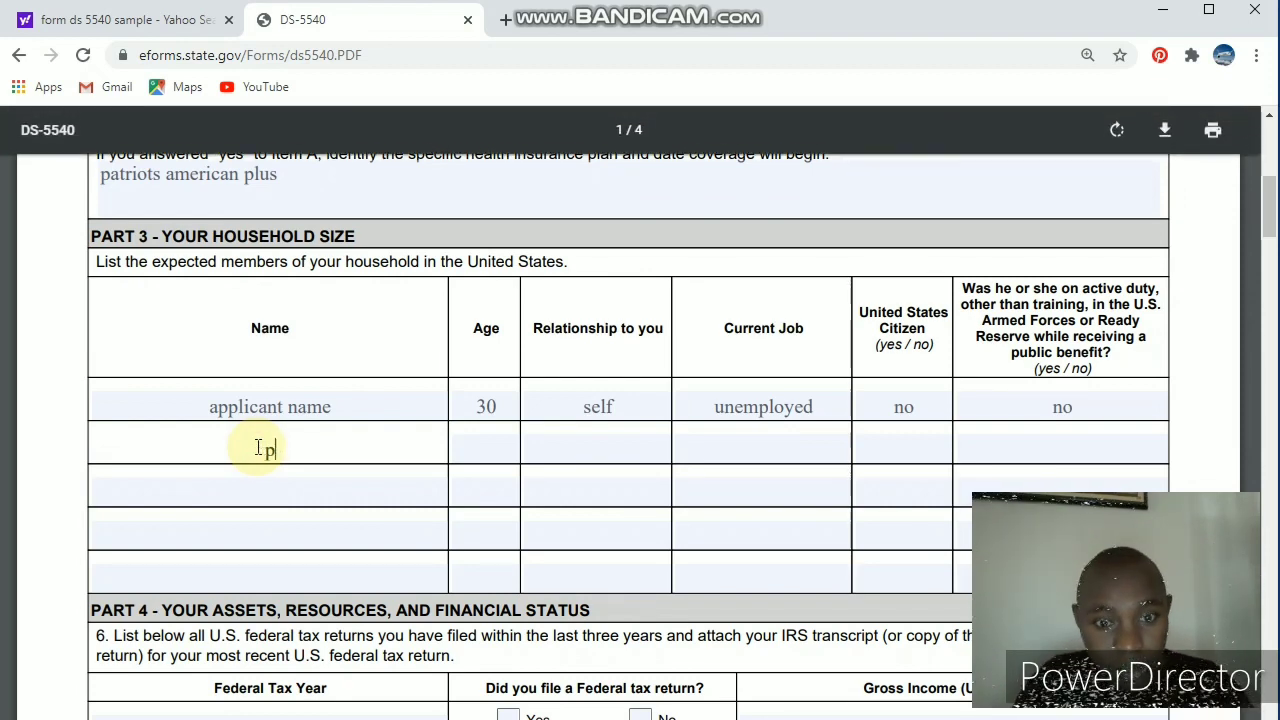
text(part)
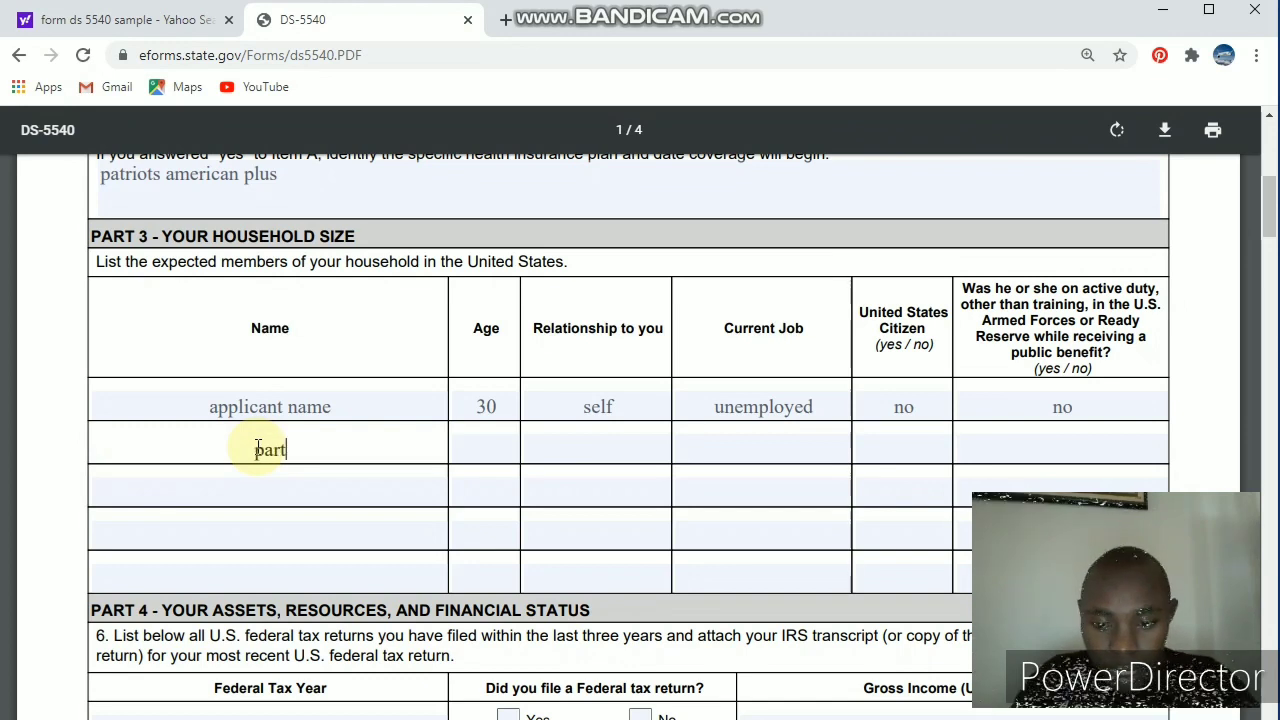
text(ner)
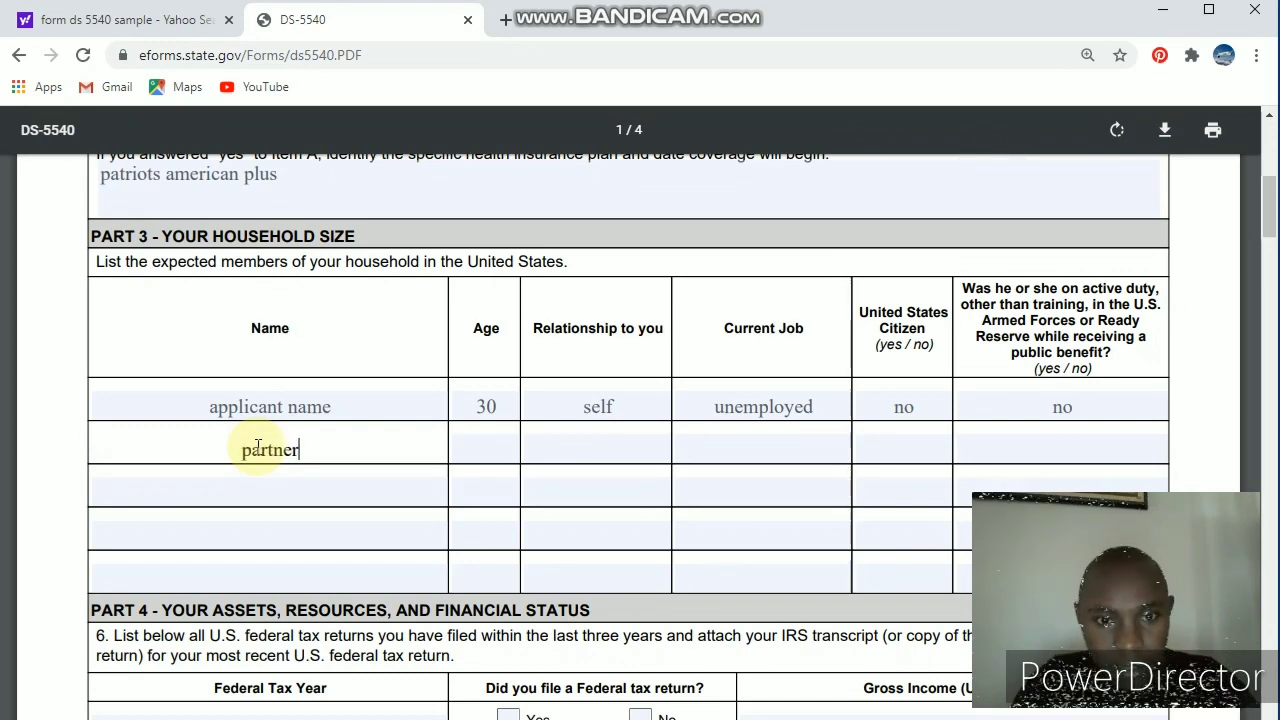
text( namw)
key(BackSpace)
text(e)
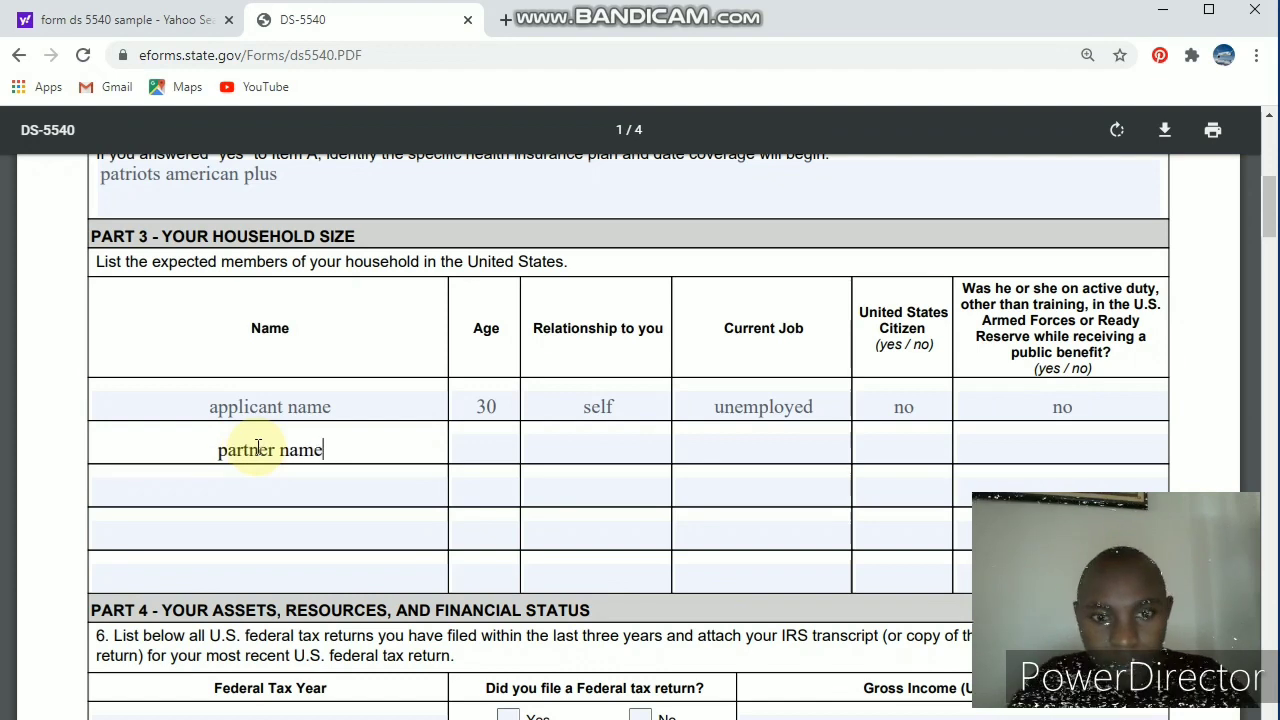
Step: For the partner in the second household row, enter age 28, relationship "wife" and current job "nurse"
click(488, 453)
text(28)
click(586, 441)
text(wife)
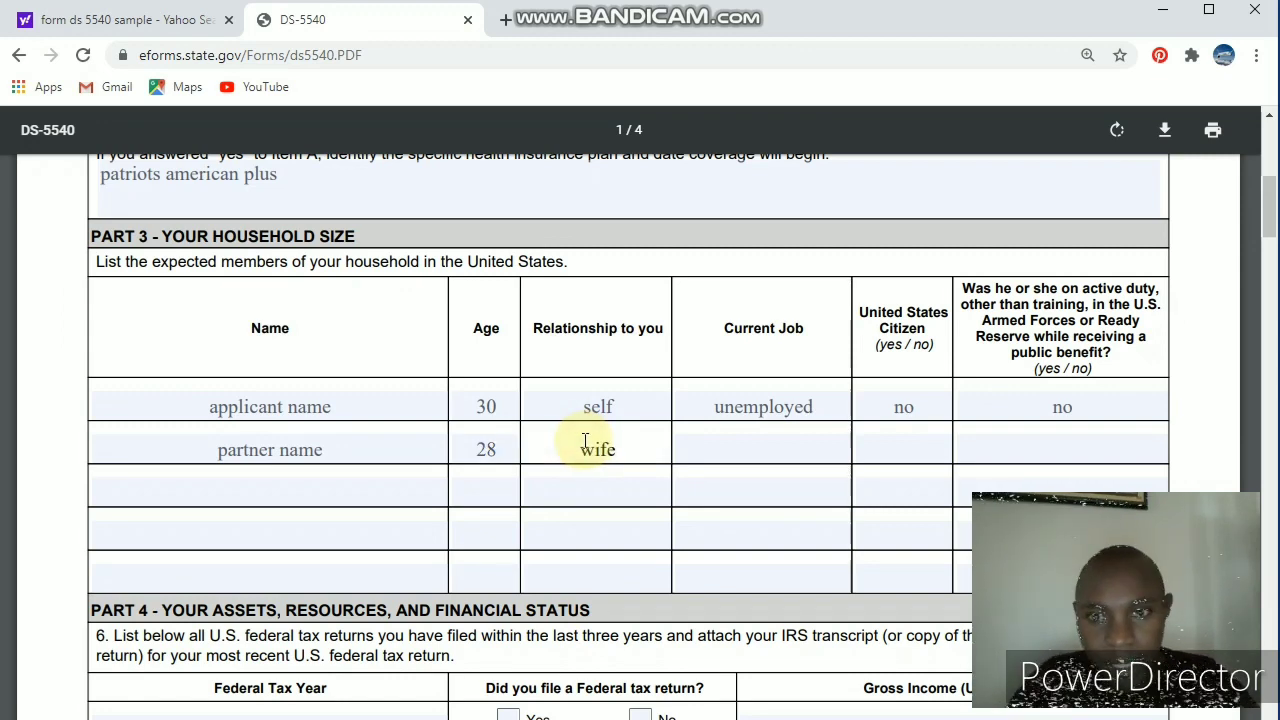
click(748, 445)
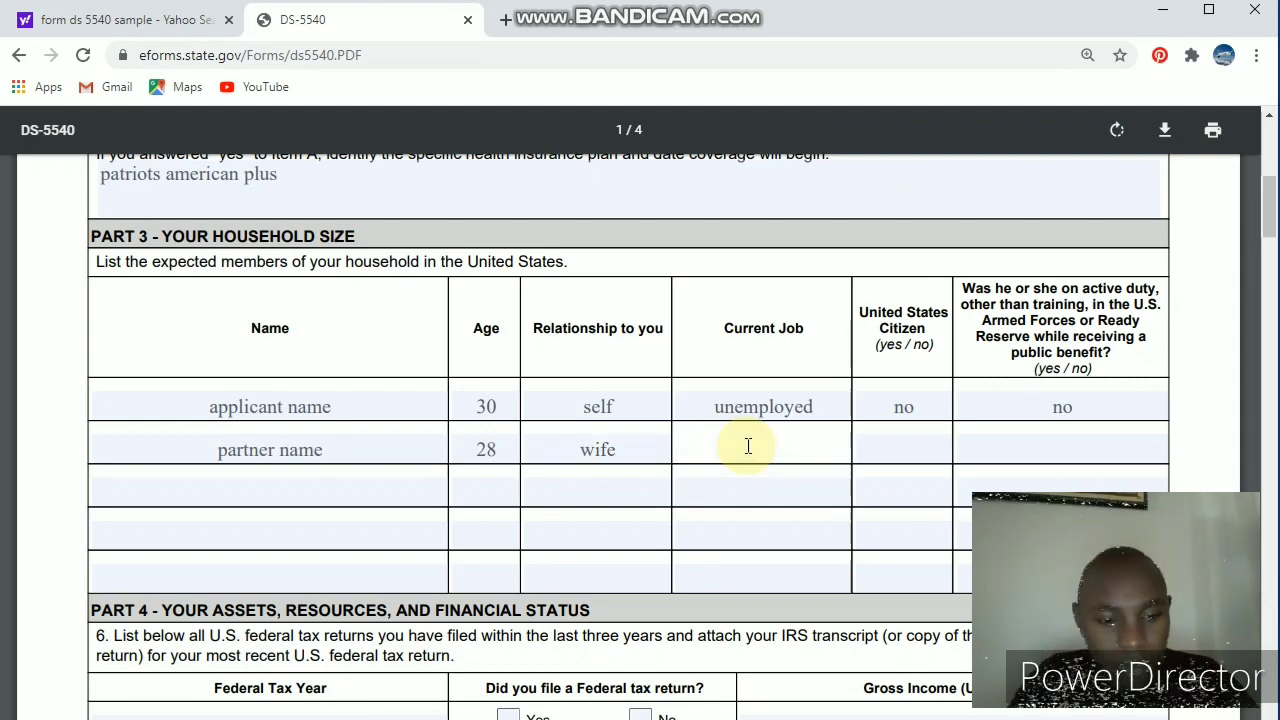
text(nurse)
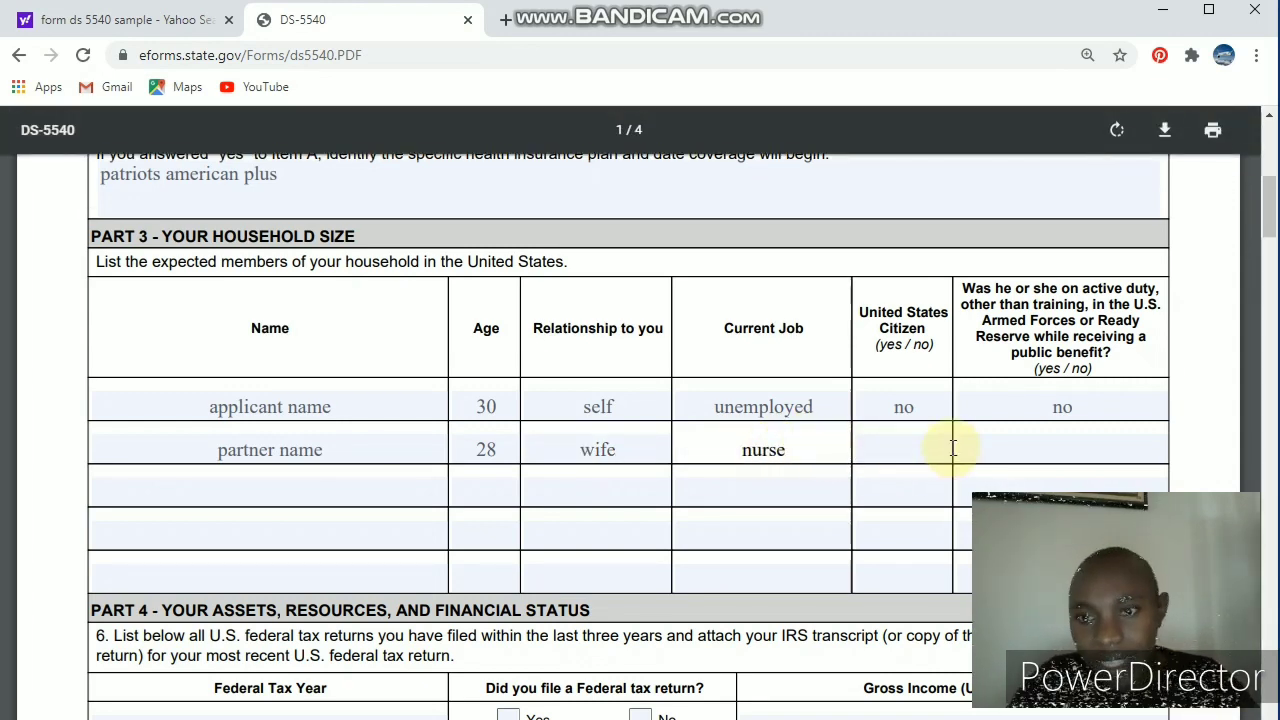
Step: Enter "no" for the partner's United States citizenship and "no" for active duty while receiving a public benefit
click(919, 457)
text(no)
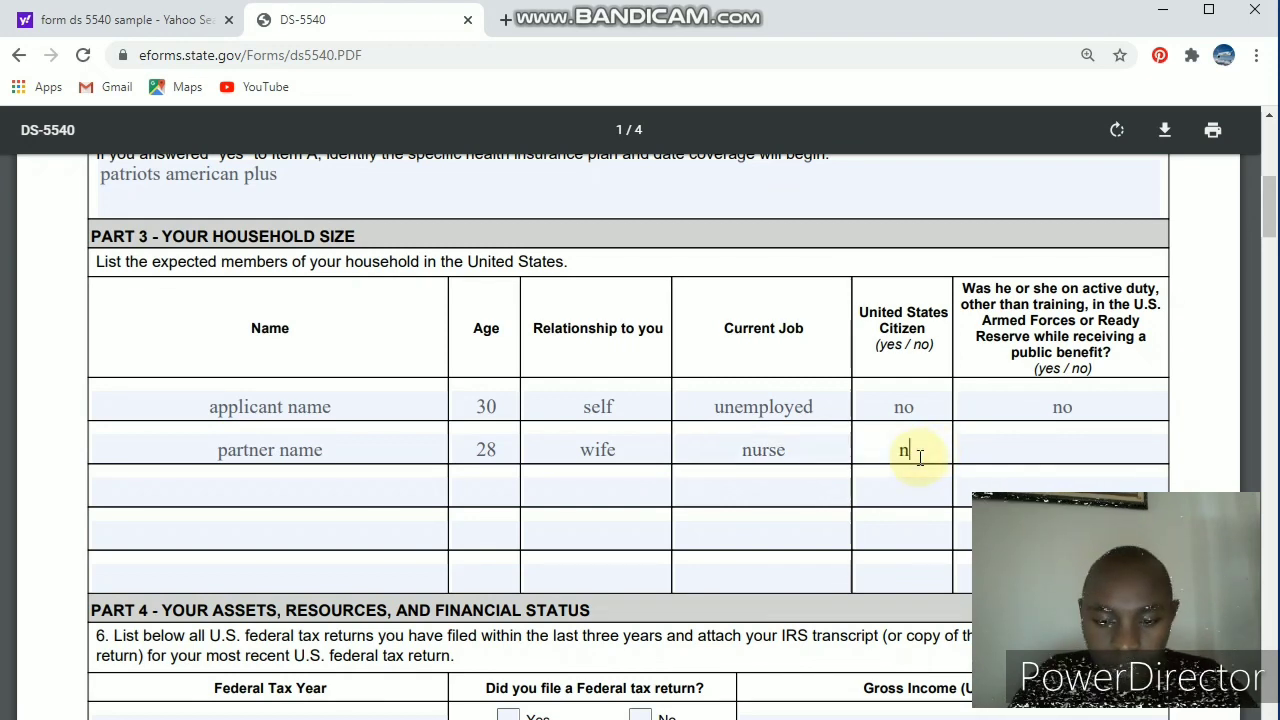
click(1003, 448)
click(1046, 443)
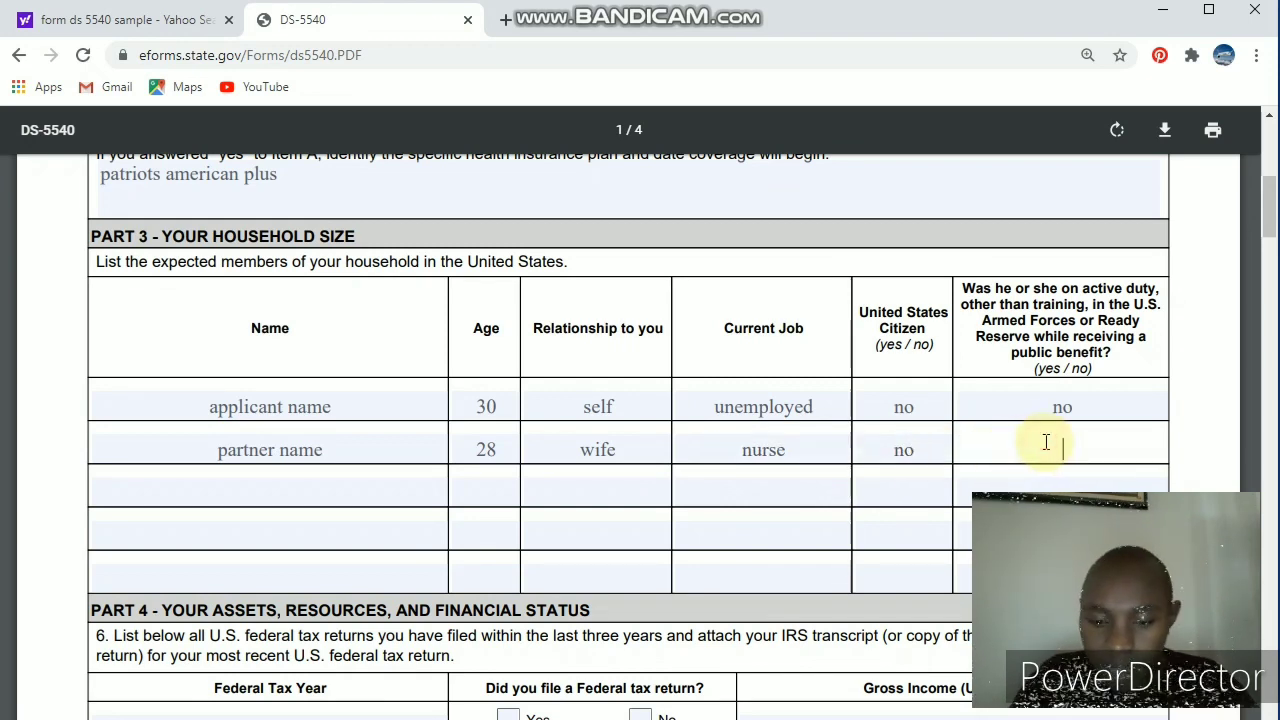
text(no)
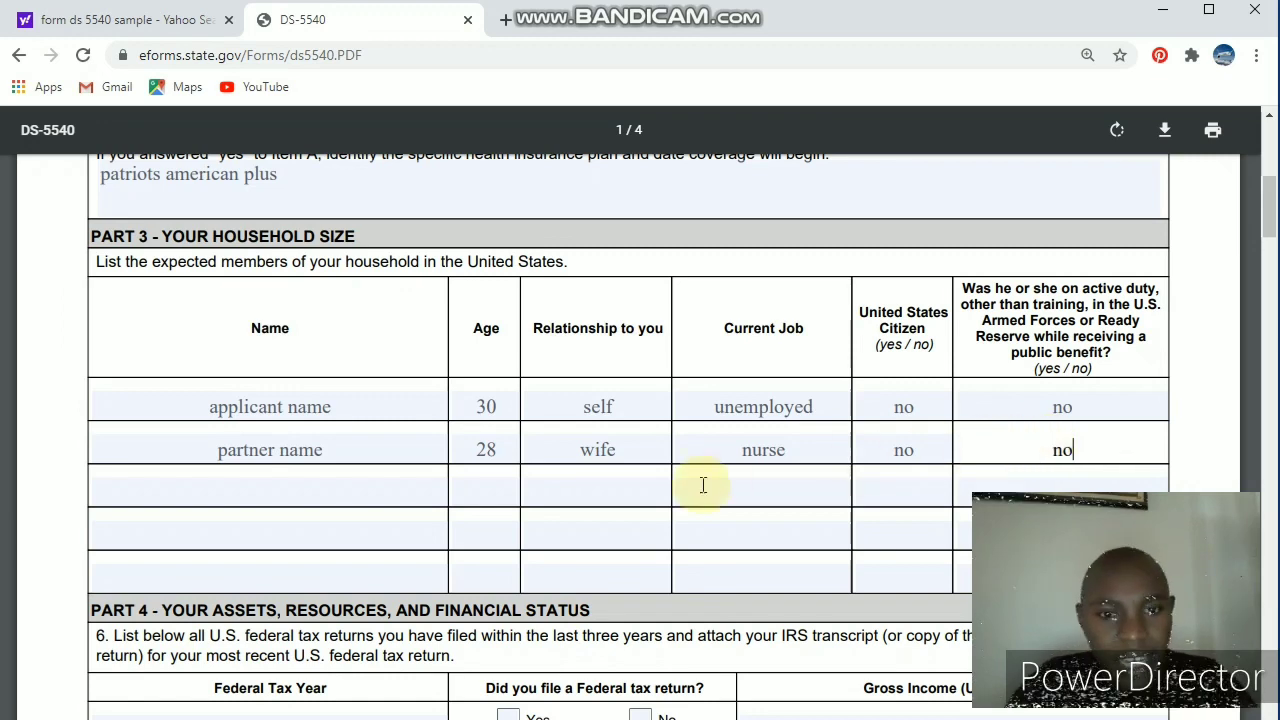
Step: Enter the child's first name in the third row of the household table
click(221, 499)
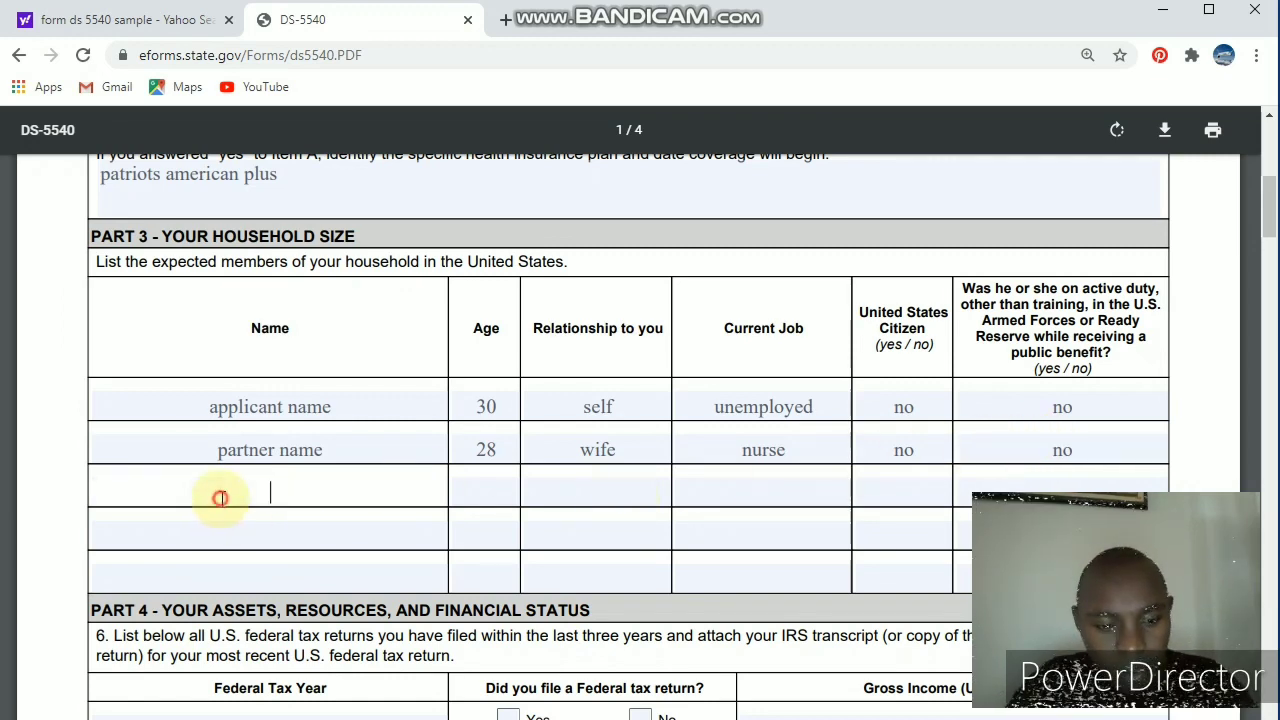
text(child)
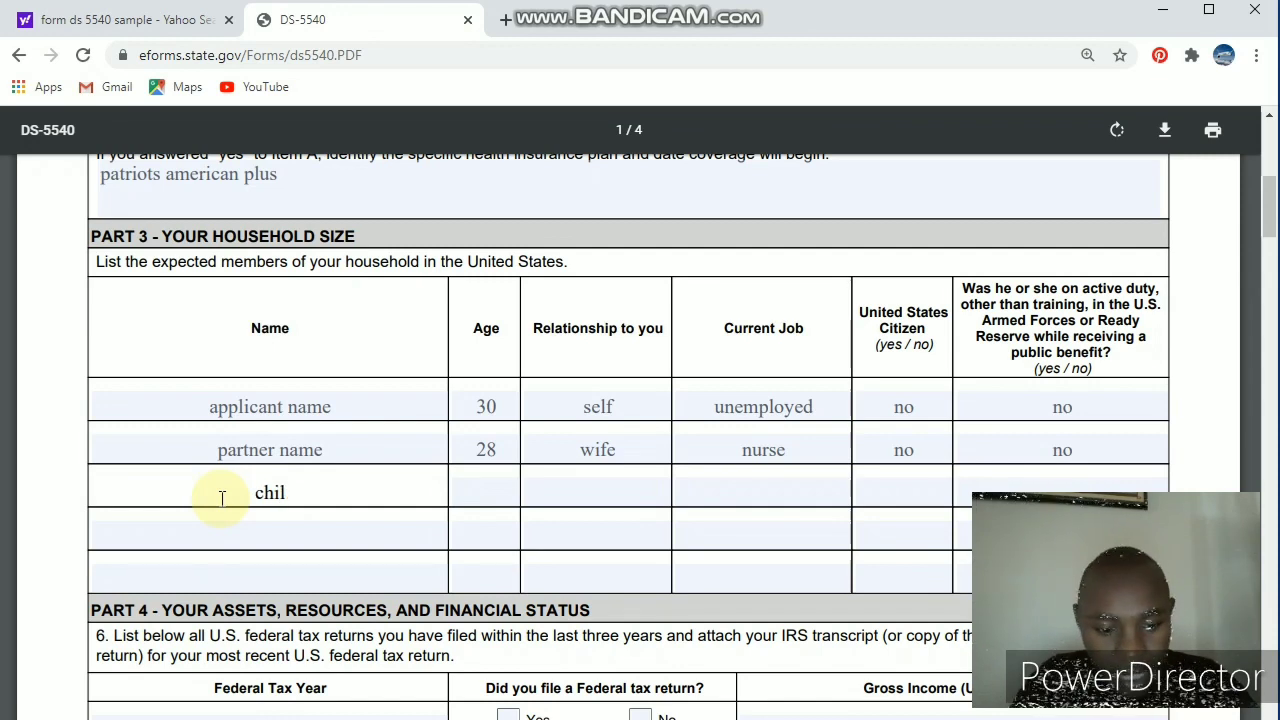
key(BackSpace)
key(BackSpace)
key(BackSpace)
key(BackSpace)
key(BackSpace)
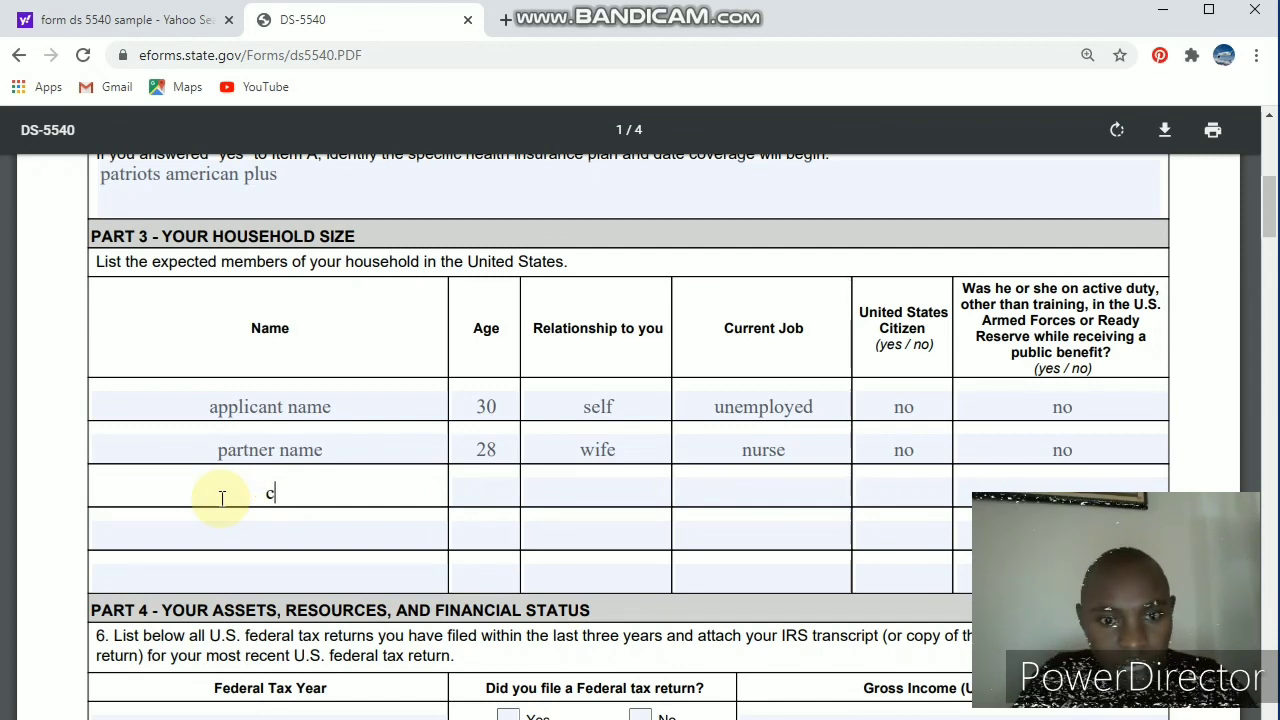
text(john)
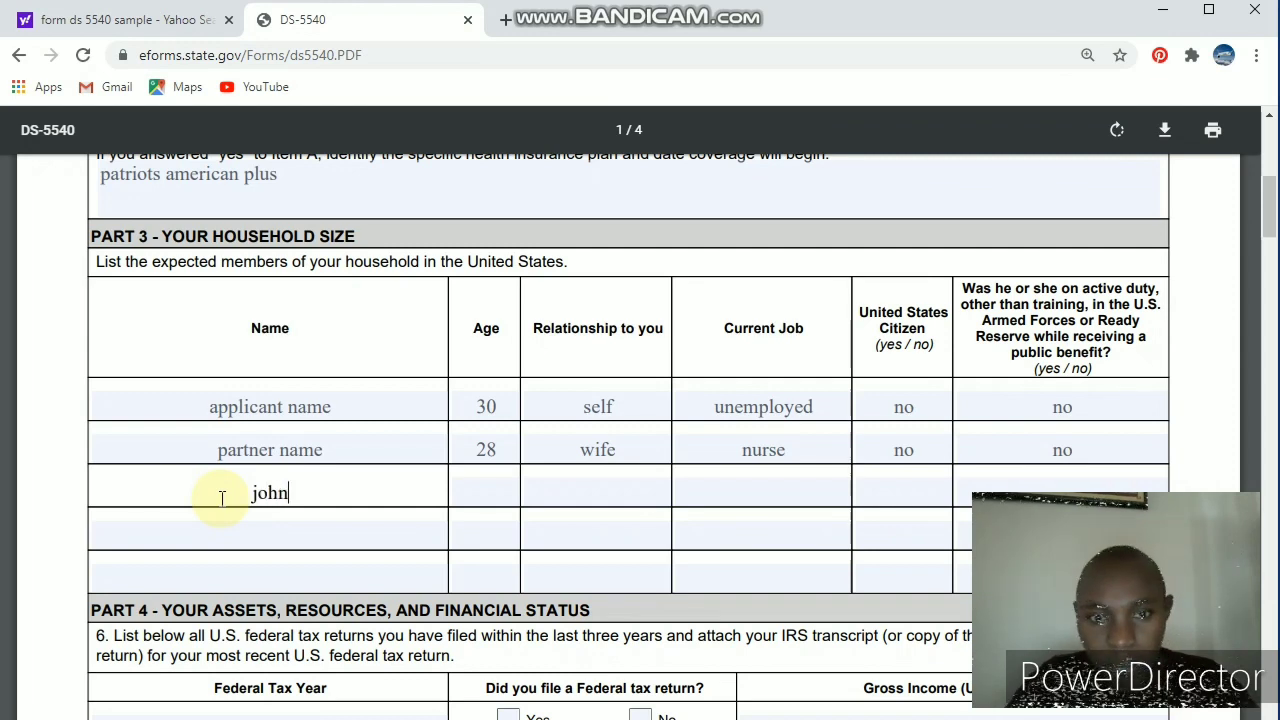
Step: In the third household row, enter 5 as the age and "child" as the relationship
click(457, 489)
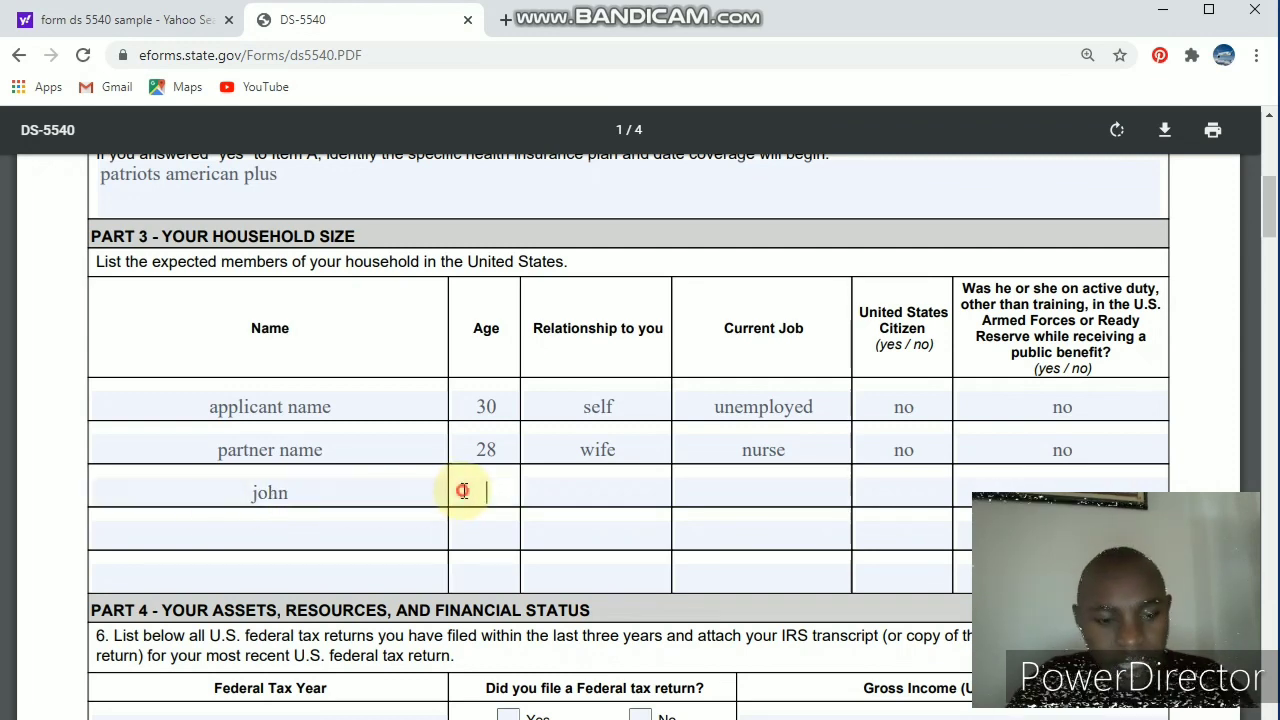
text(5)
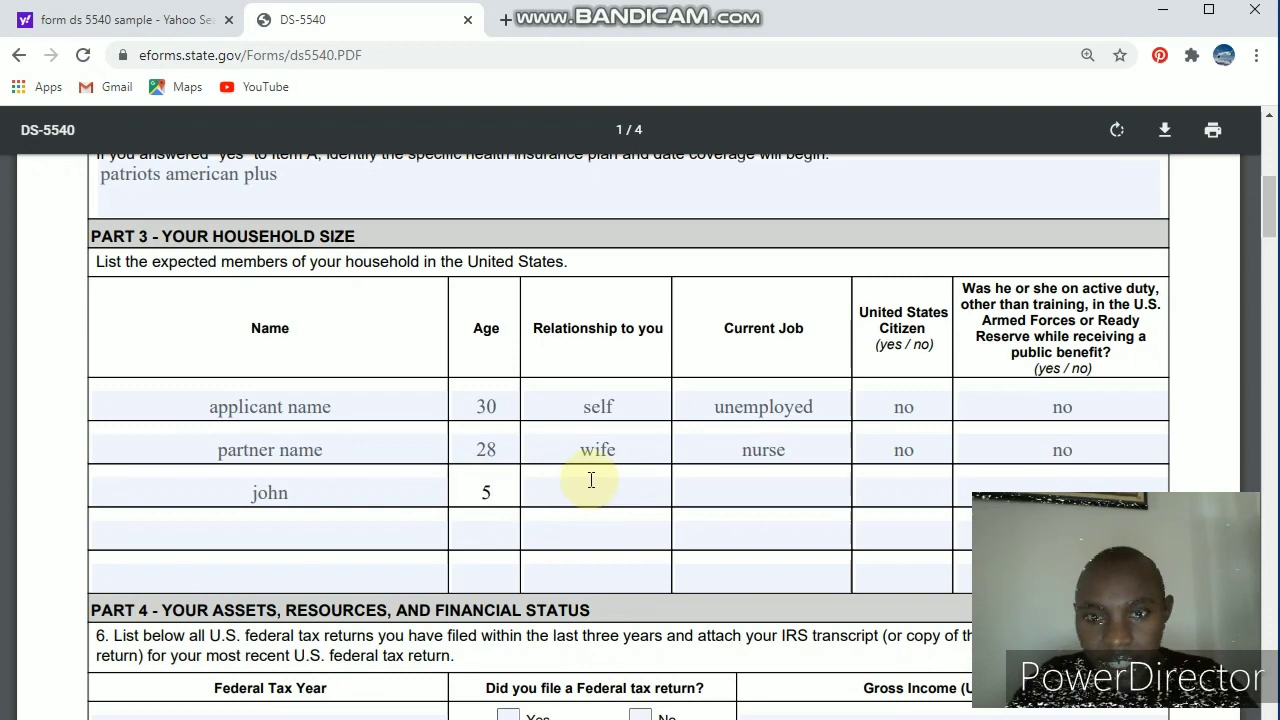
click(590, 481)
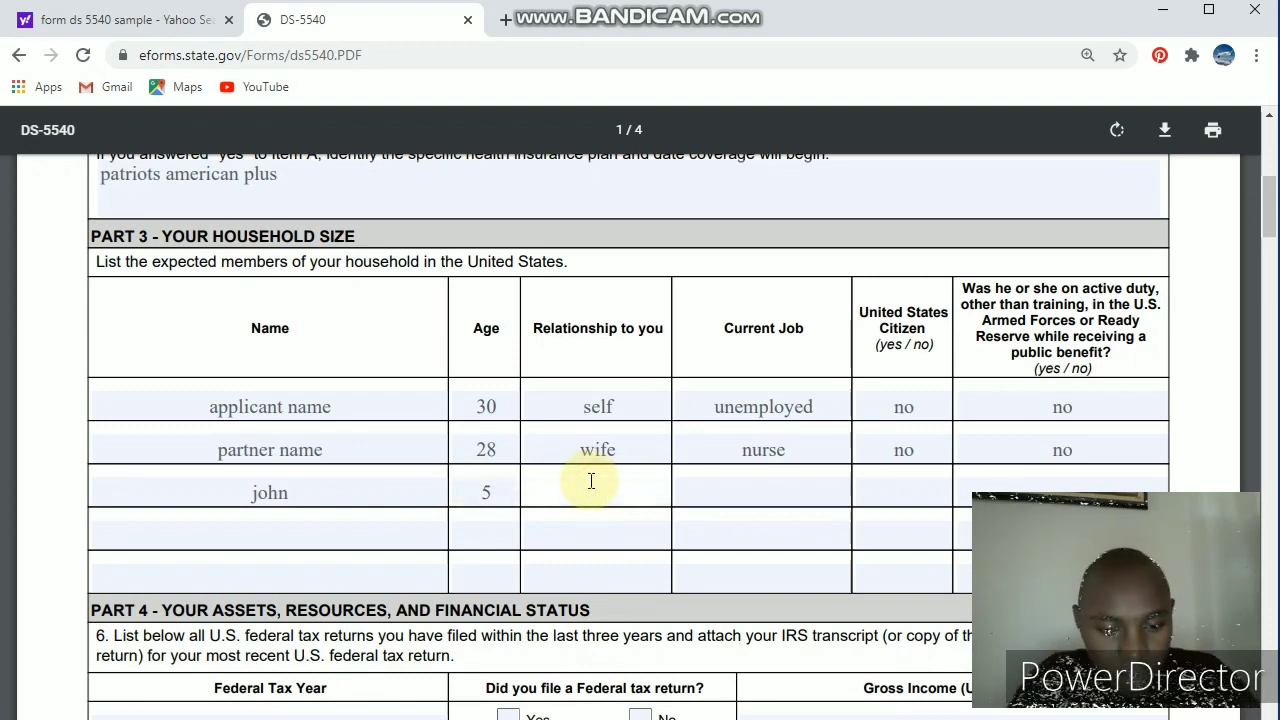
text(c)
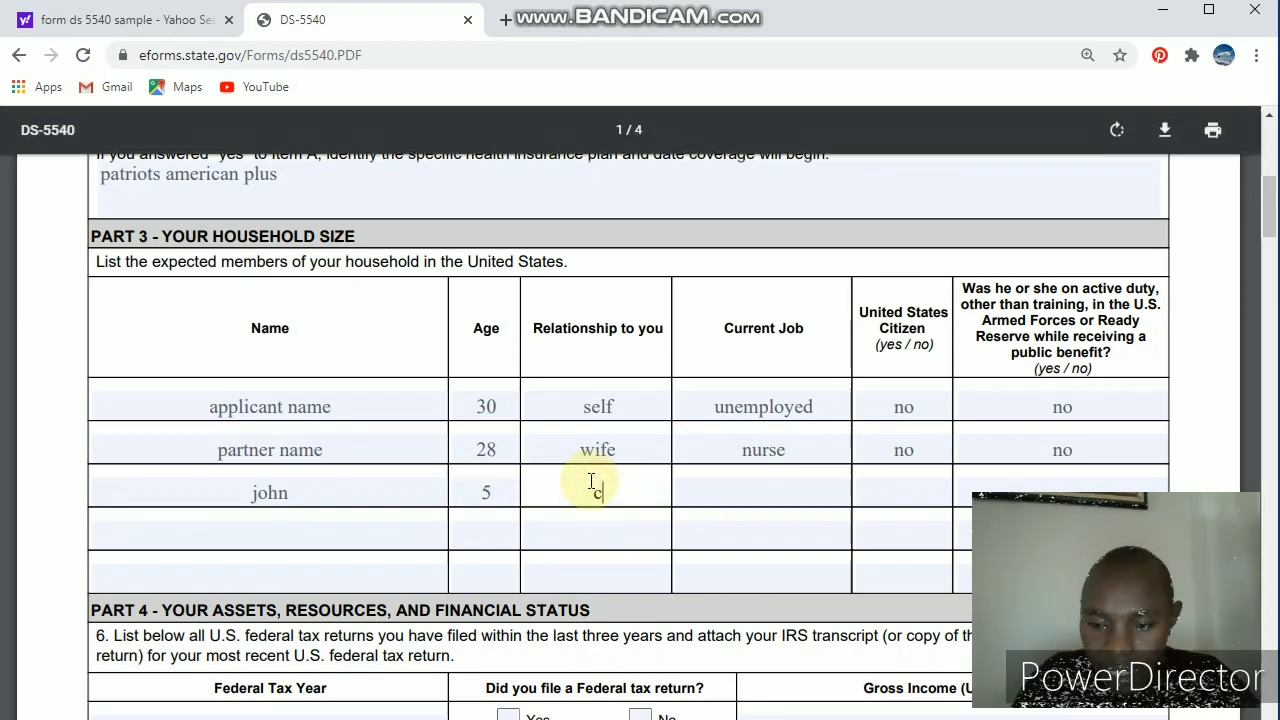
text(hild)
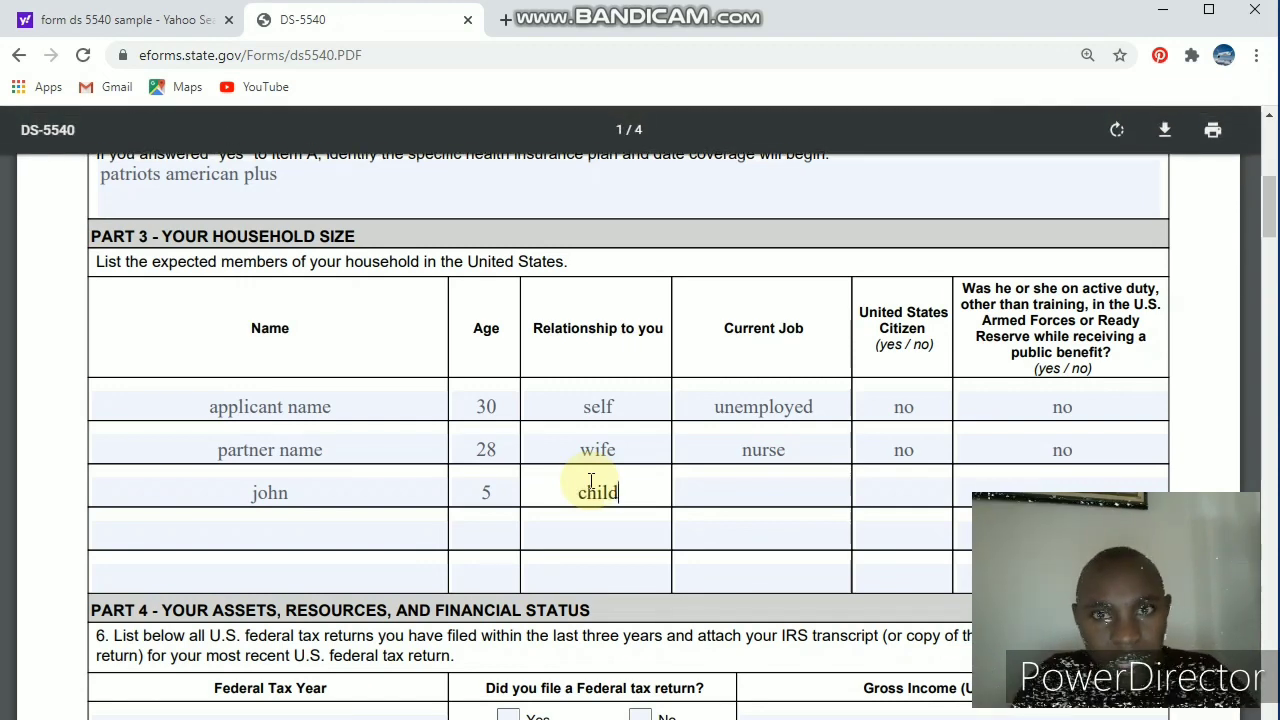
click(737, 495)
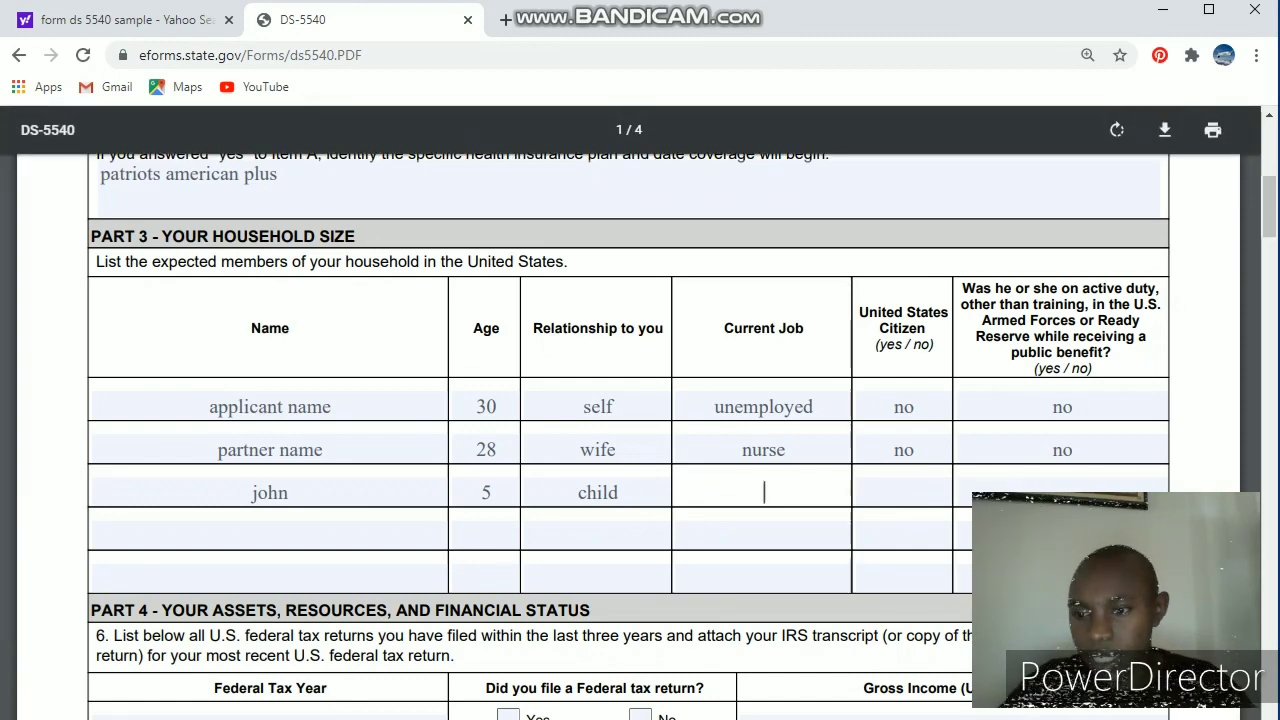
Step: Enter "N/A" as the first federal tax year and answer "No" to question 7 about working without filing a return
scroll(640, 436, down, 6)
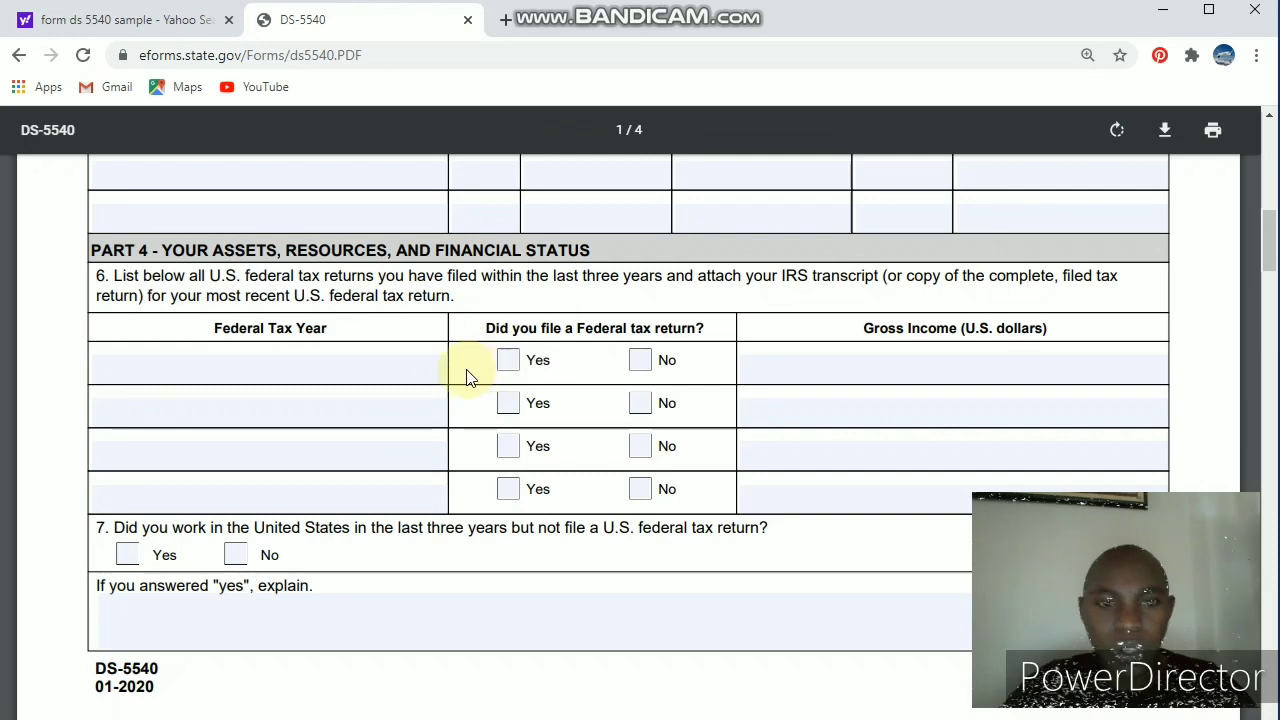
click(272, 377)
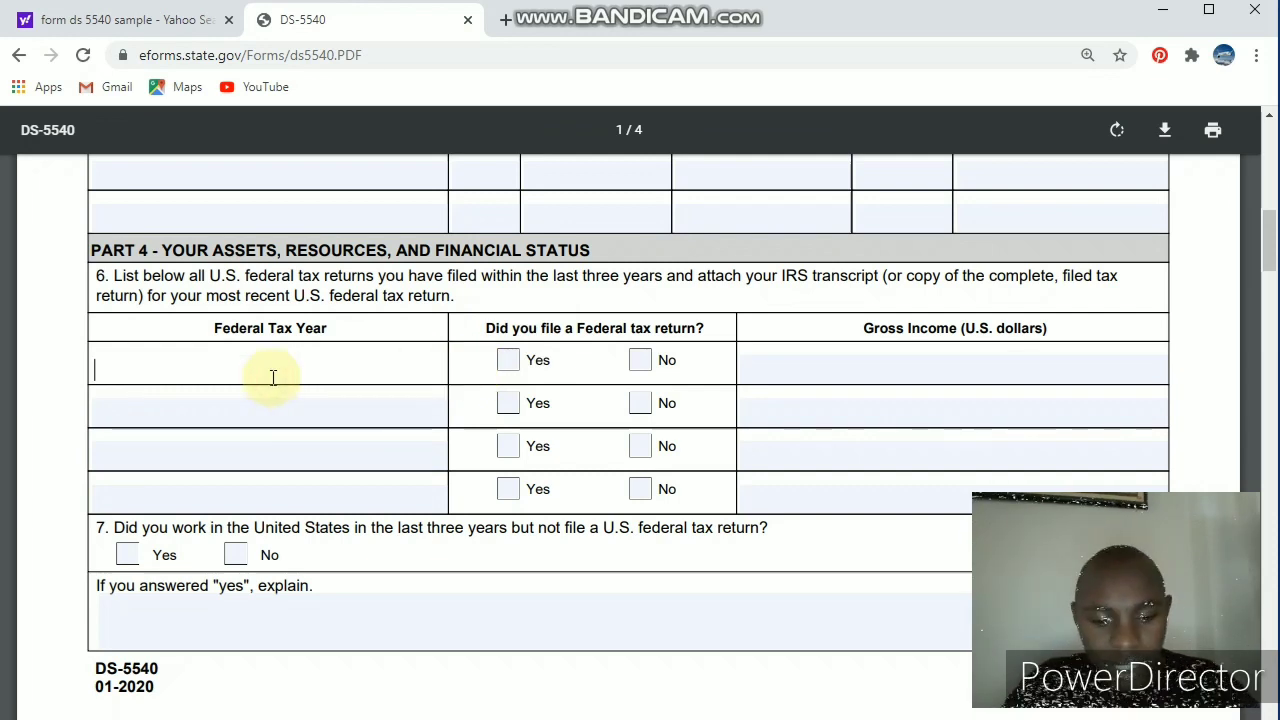
text(na)
key(BackSpace)
key(BackSpace)
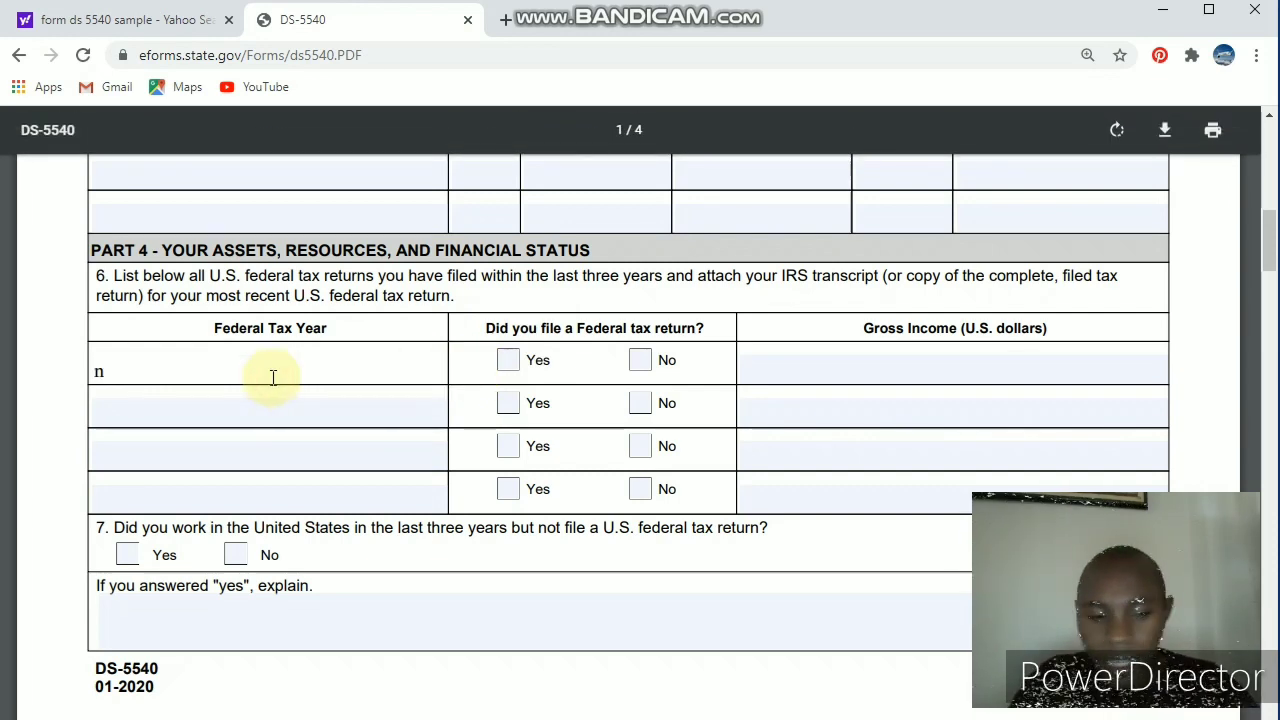
text(N)
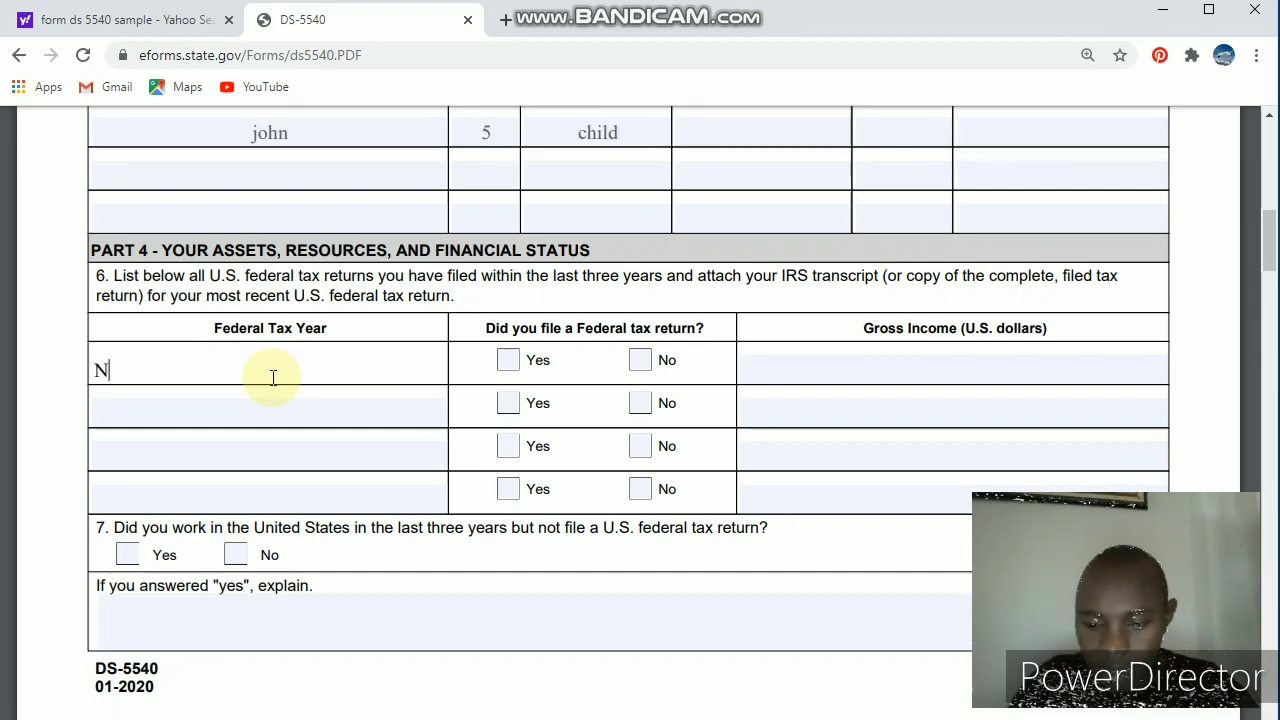
text(/A)
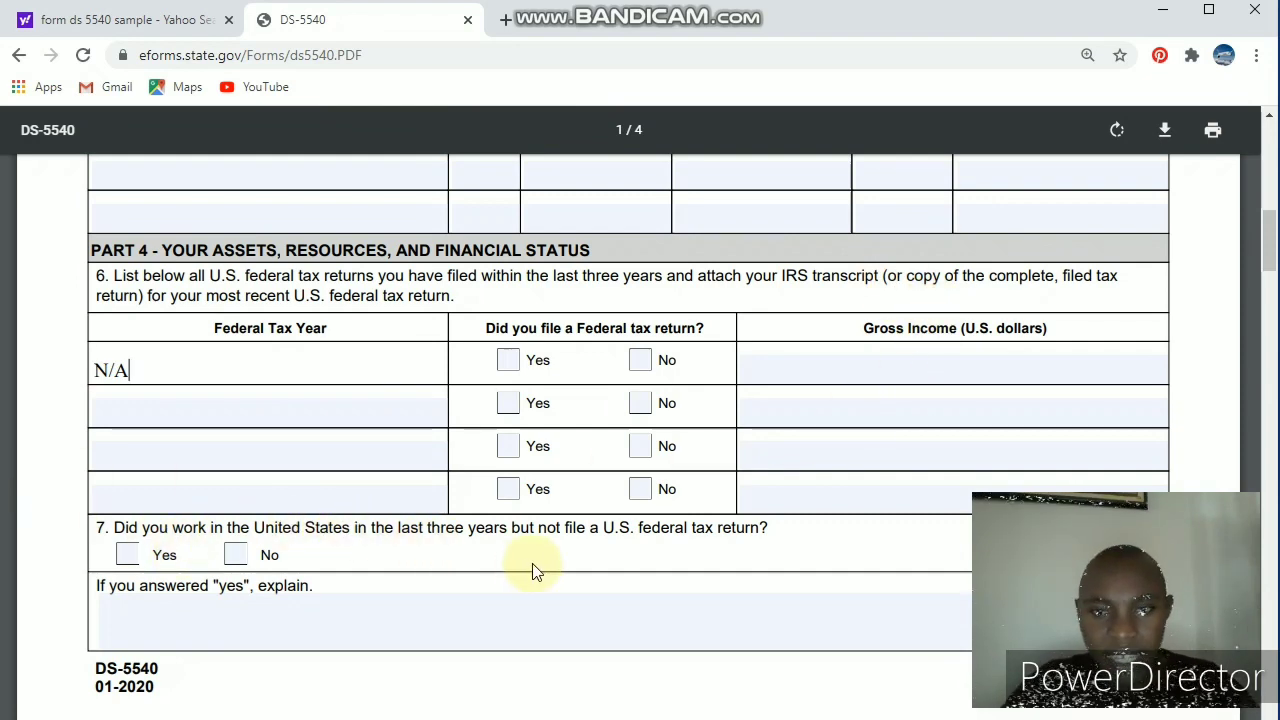
click(233, 556)
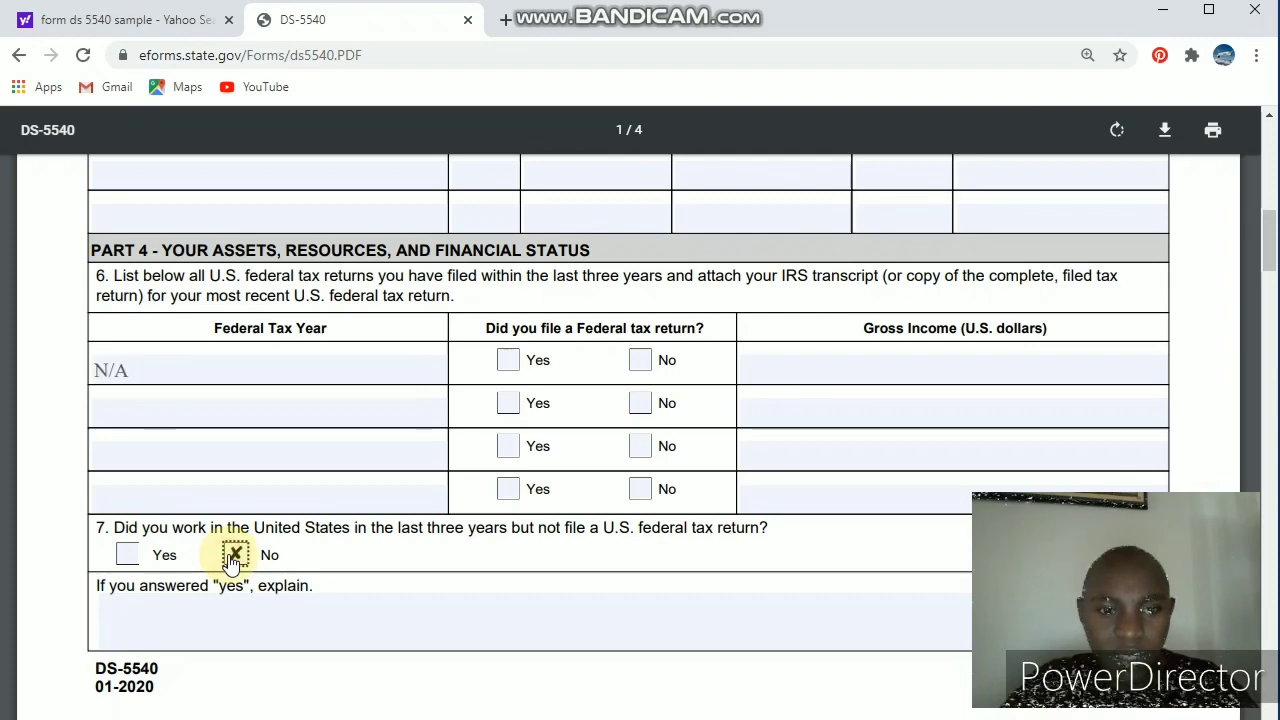
Step: Enter 5000 as the current yearly compensation in question 8A of the income section
scroll(231, 563, down, 5)
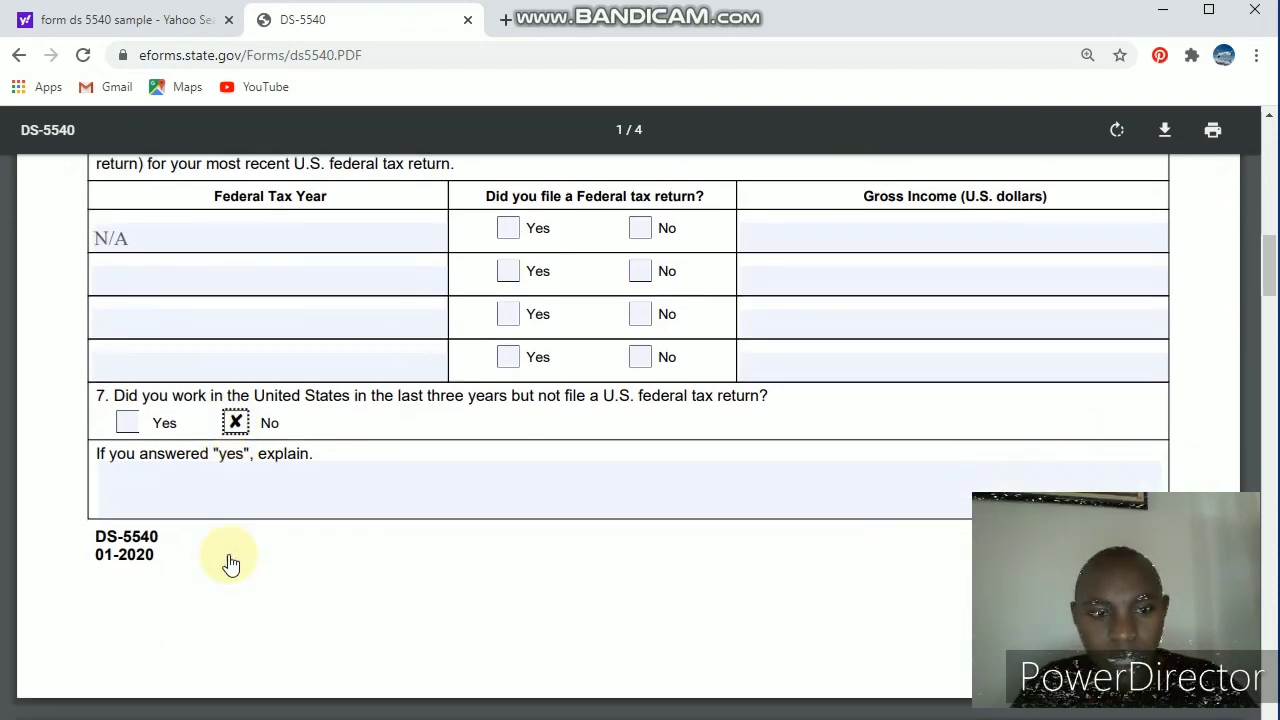
scroll(231, 563, down, 3)
scroll(231, 563, up, 4)
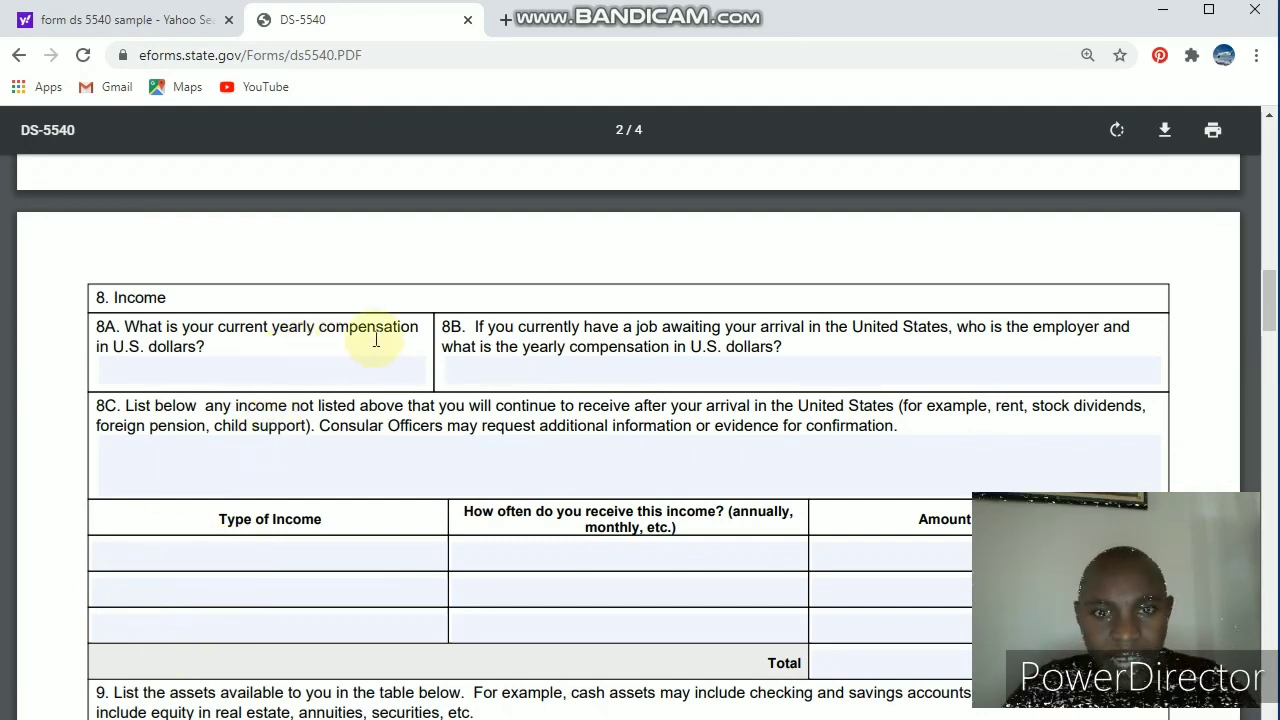
click(222, 370)
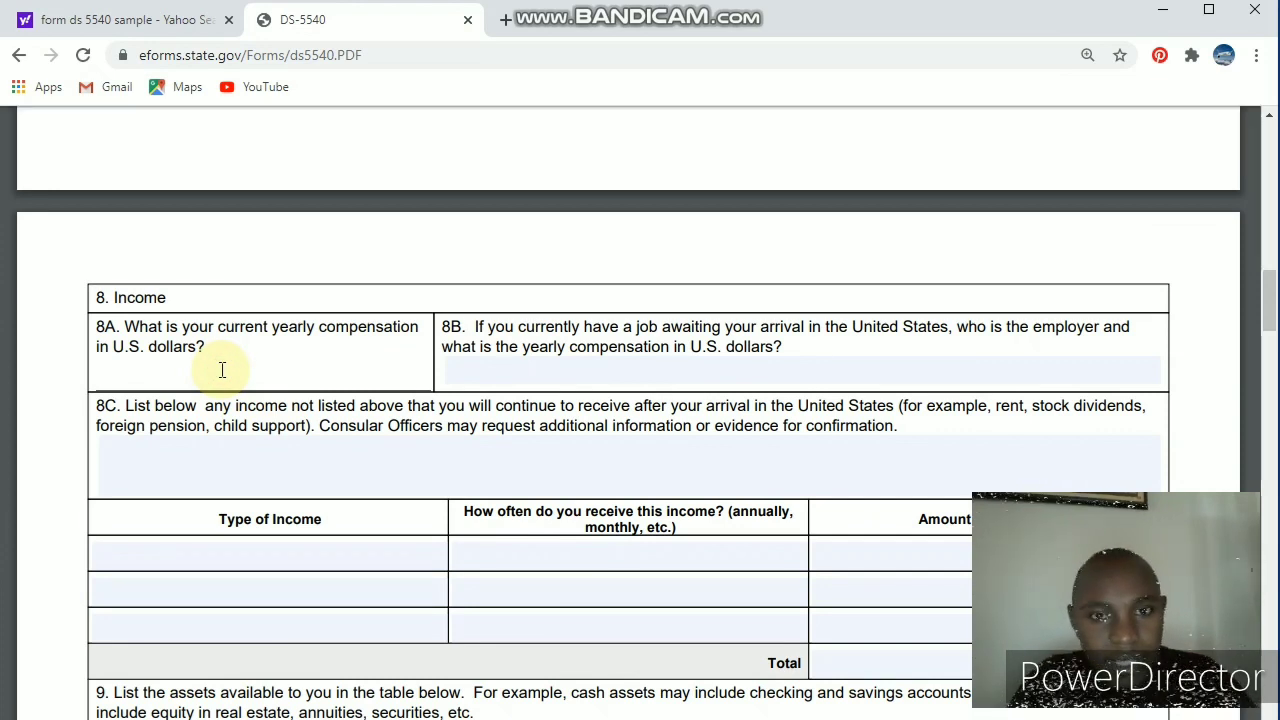
text(5000)
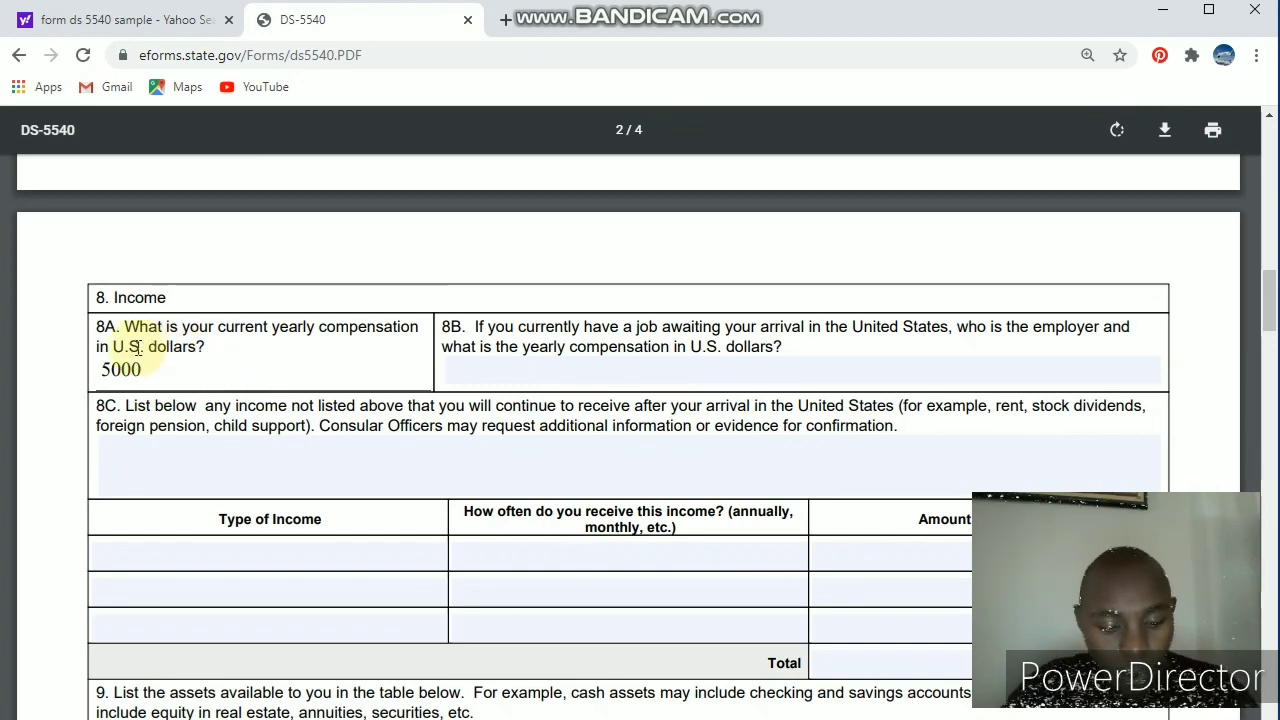
drag(109, 346, 227, 352)
double_click(241, 330)
click(332, 371)
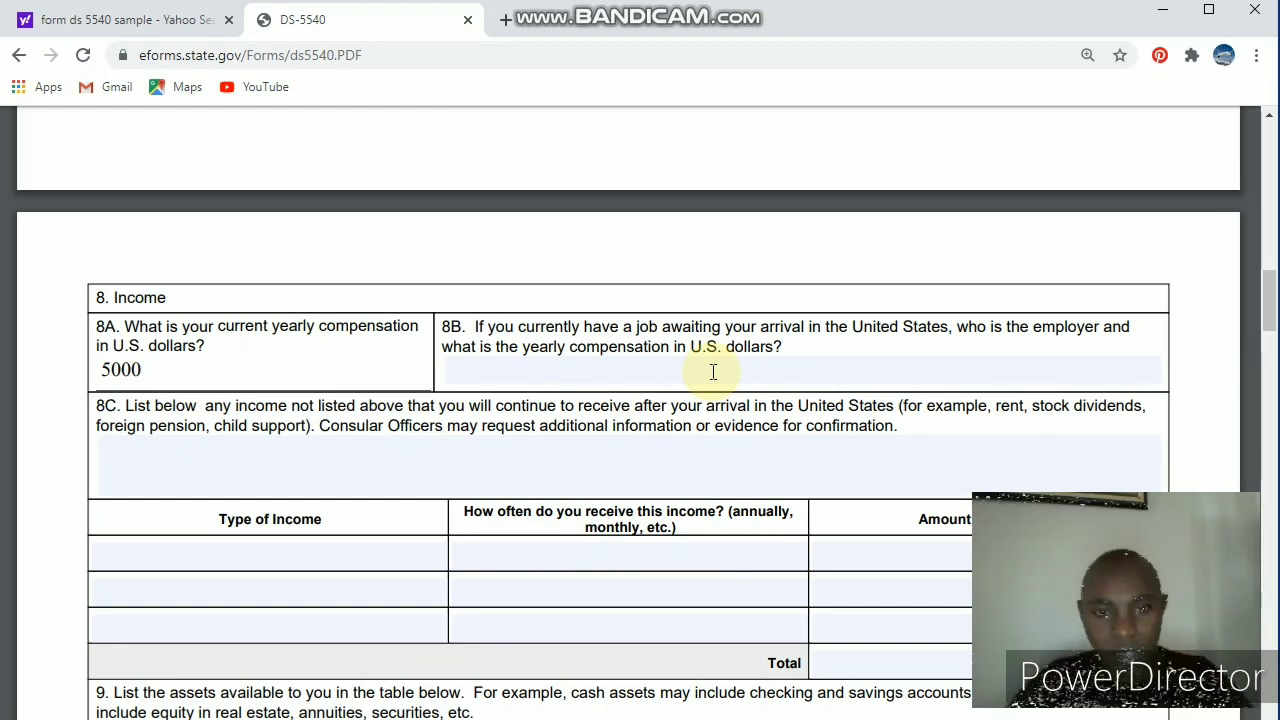
Step: Leave 8B and 8C blank and enter "N/A" as the type of income in the first row of the income table
click(677, 372)
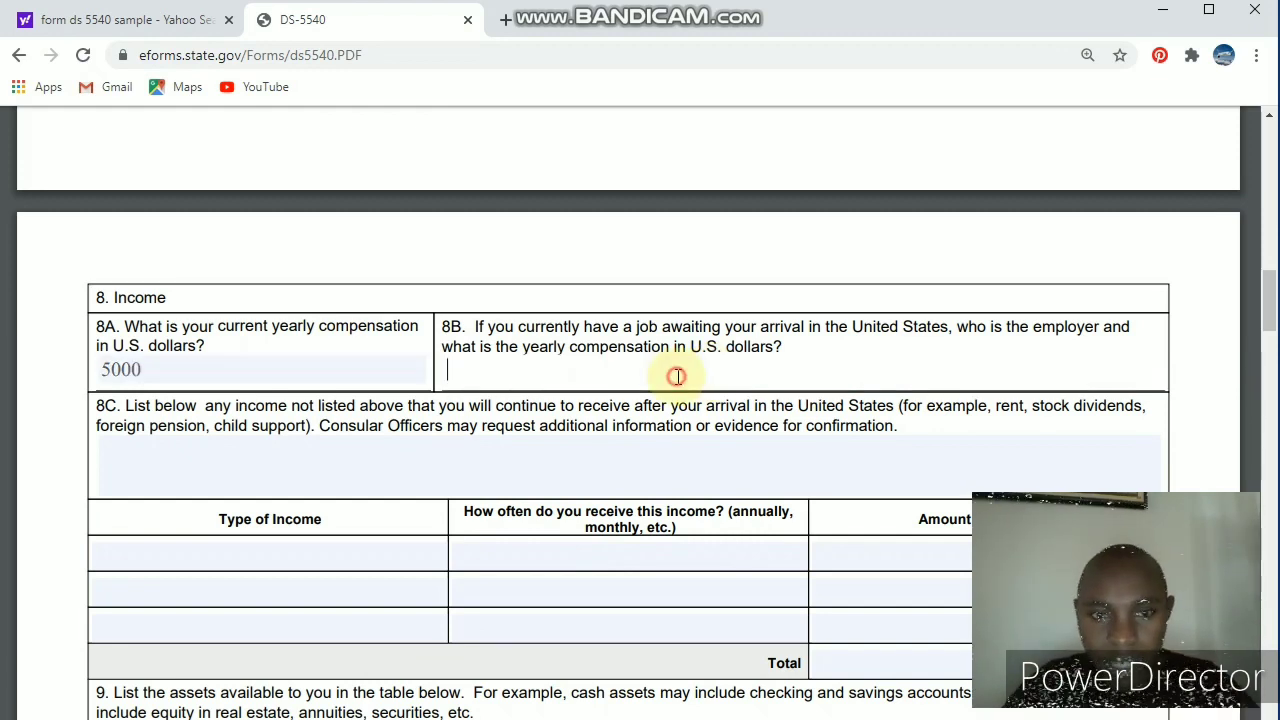
click(226, 455)
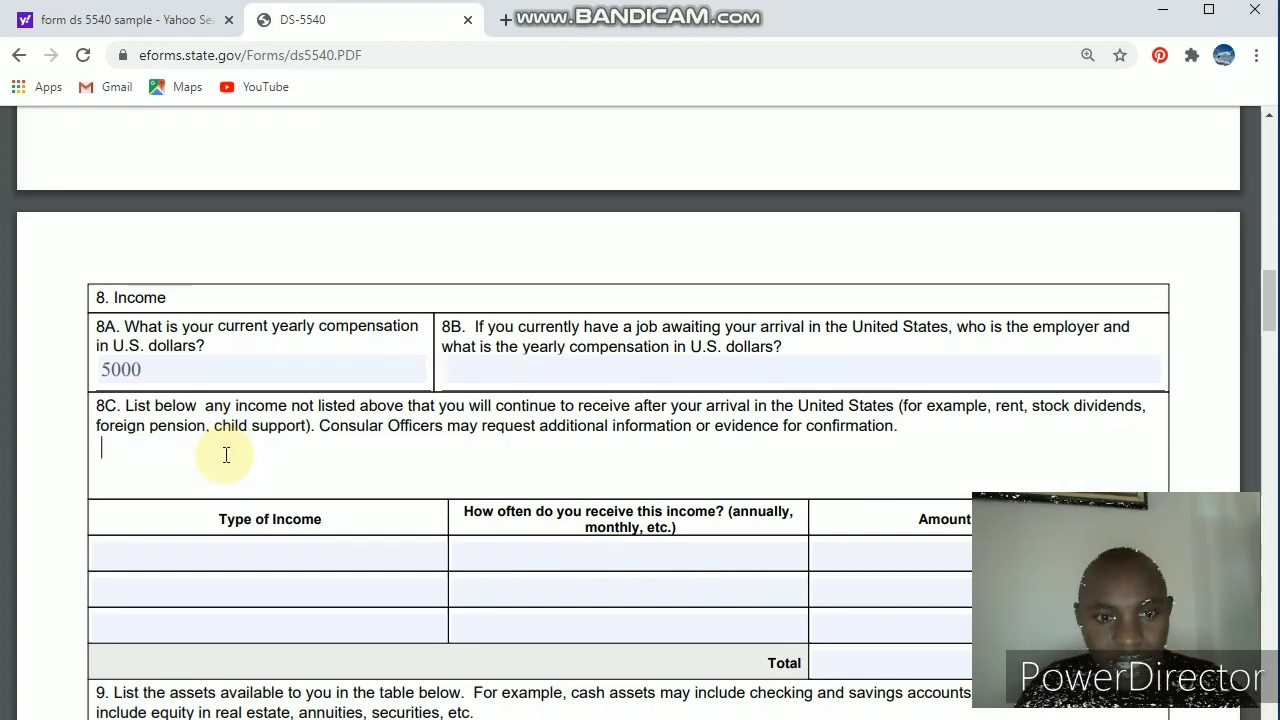
click(301, 556)
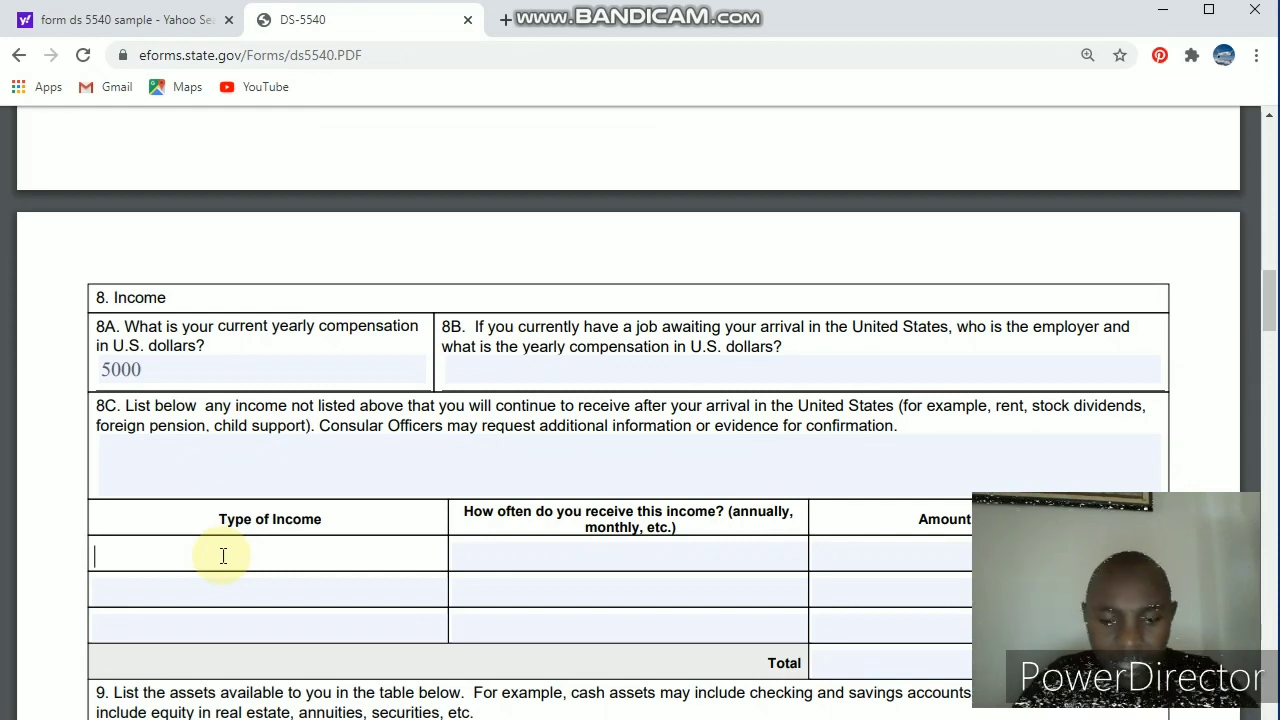
text(Na)
key(BackSpace)
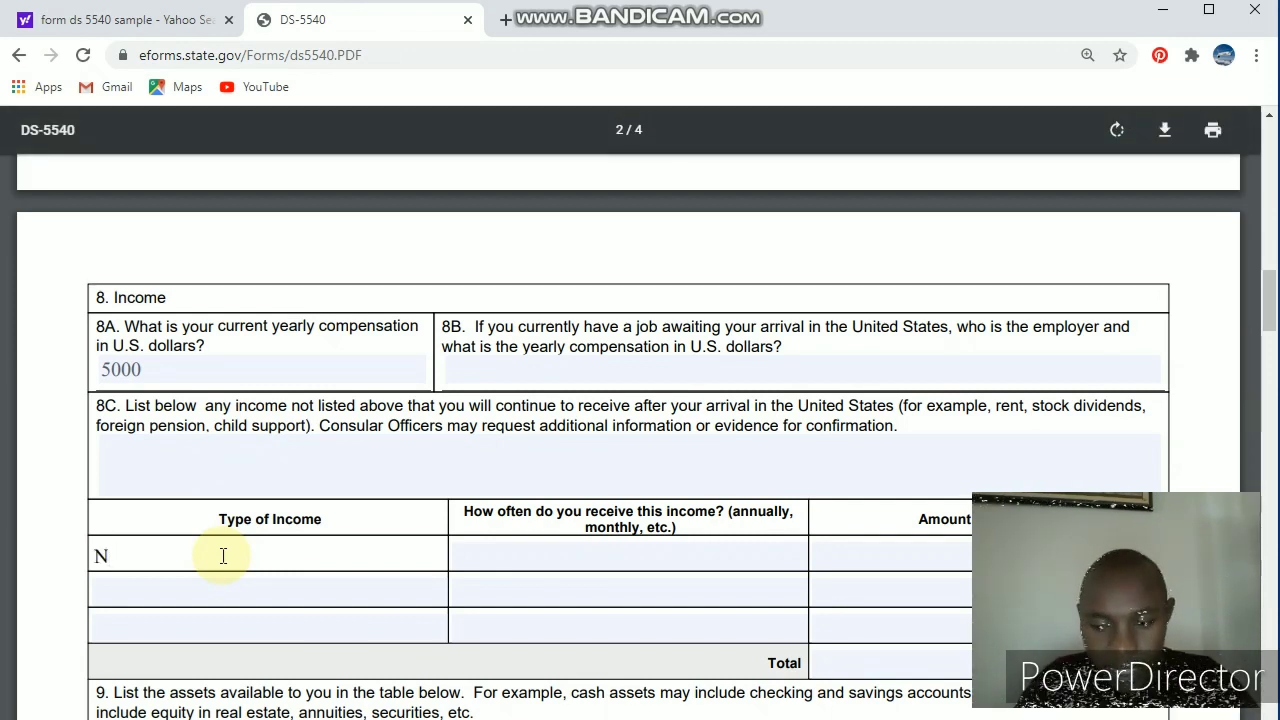
text(/AS)
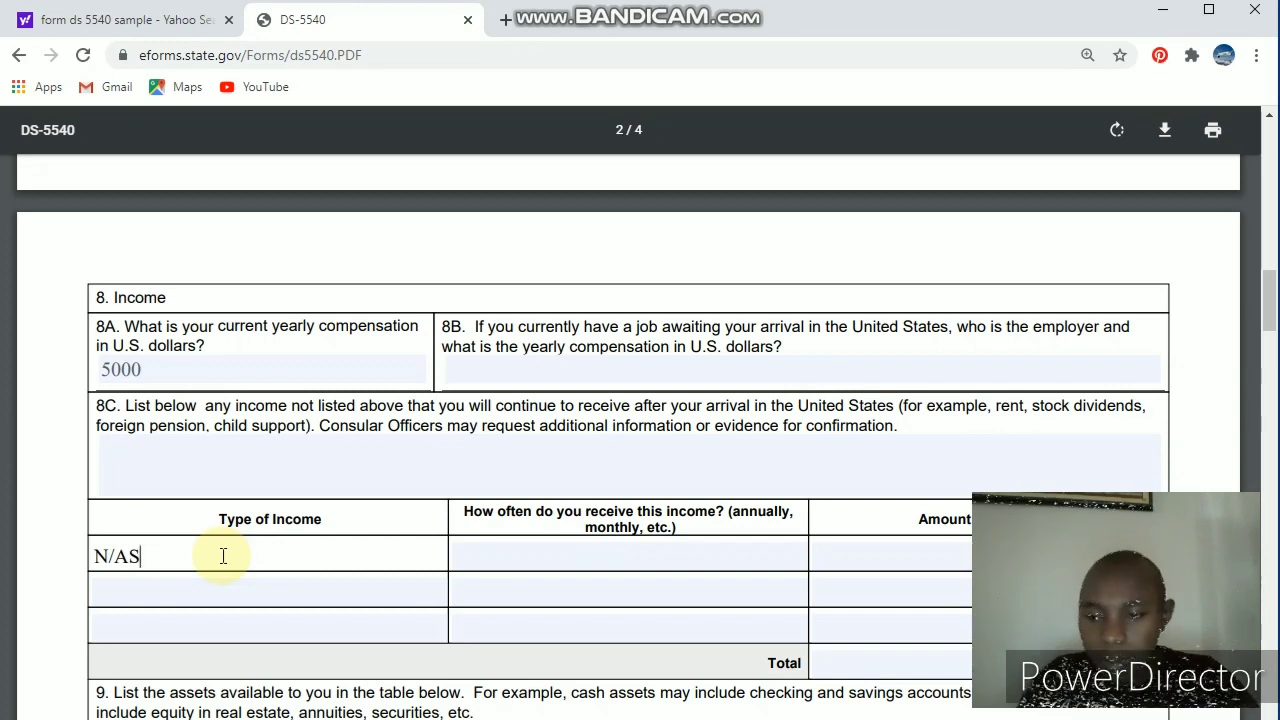
click(571, 556)
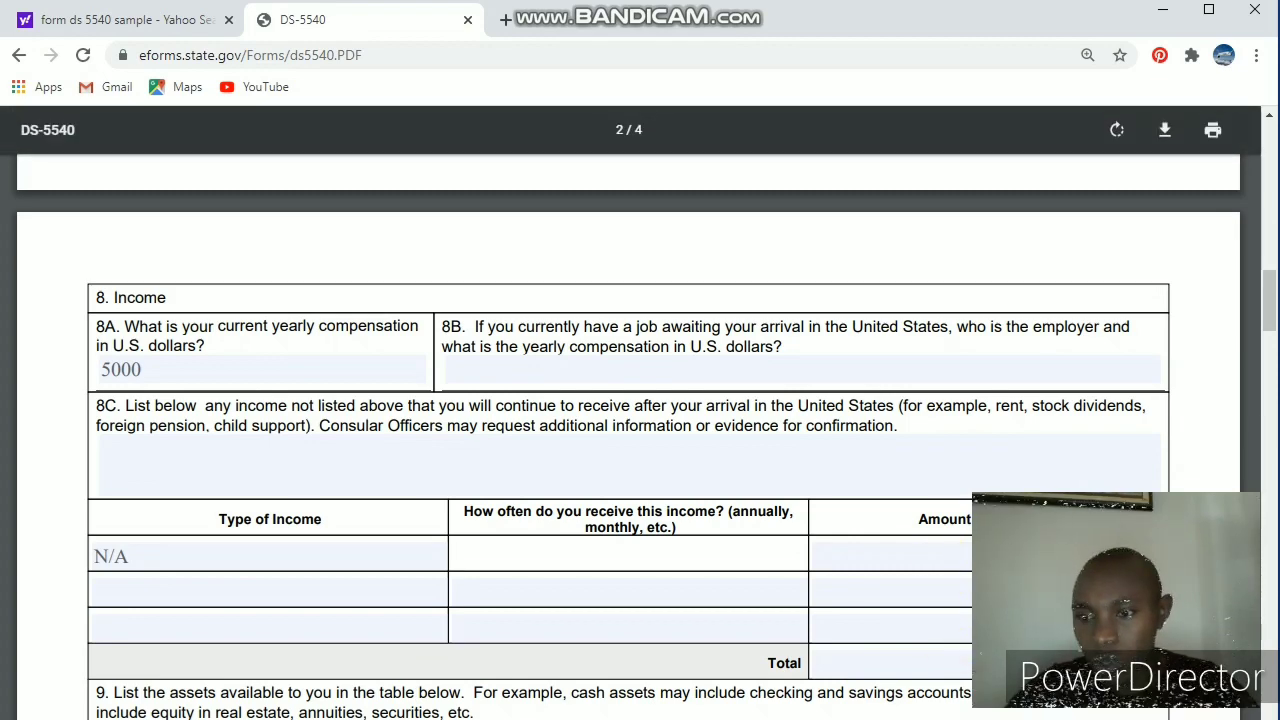
Step: Look through the form's following sections, from the assets and debts tables to public benefits and occupational skills
scroll(640, 437, down, 20)
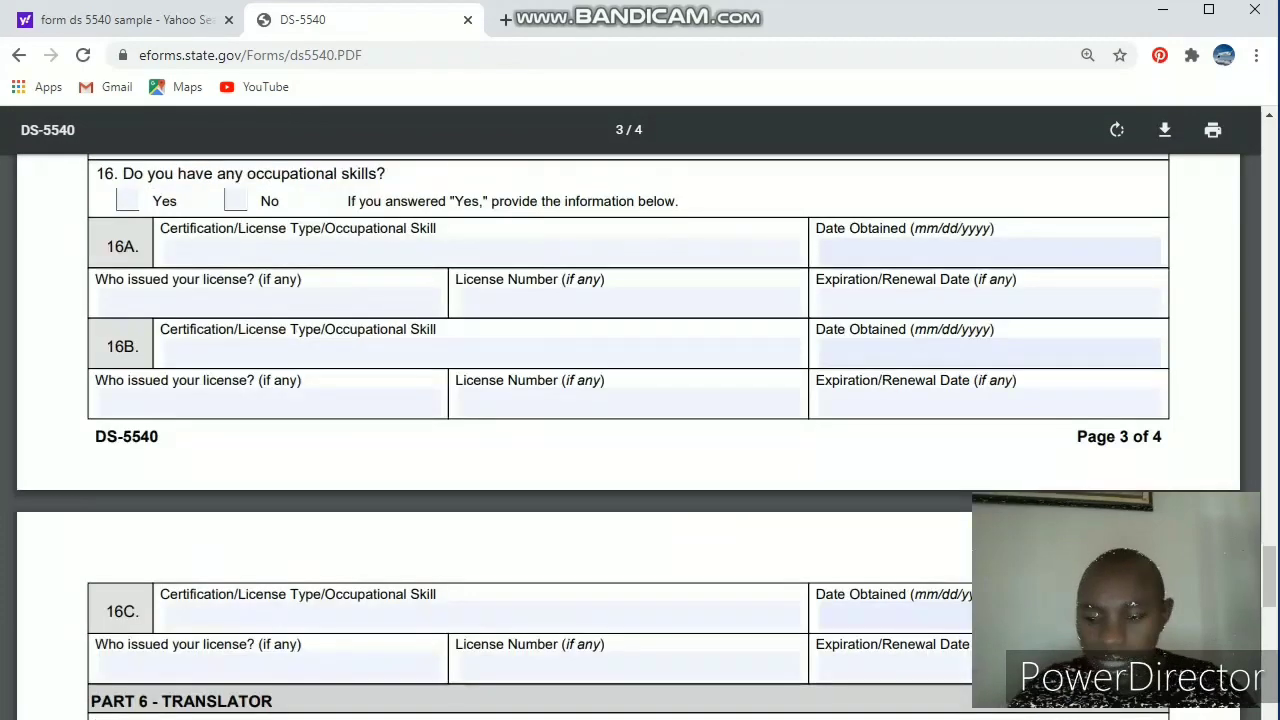
scroll(640, 437, up, 12)
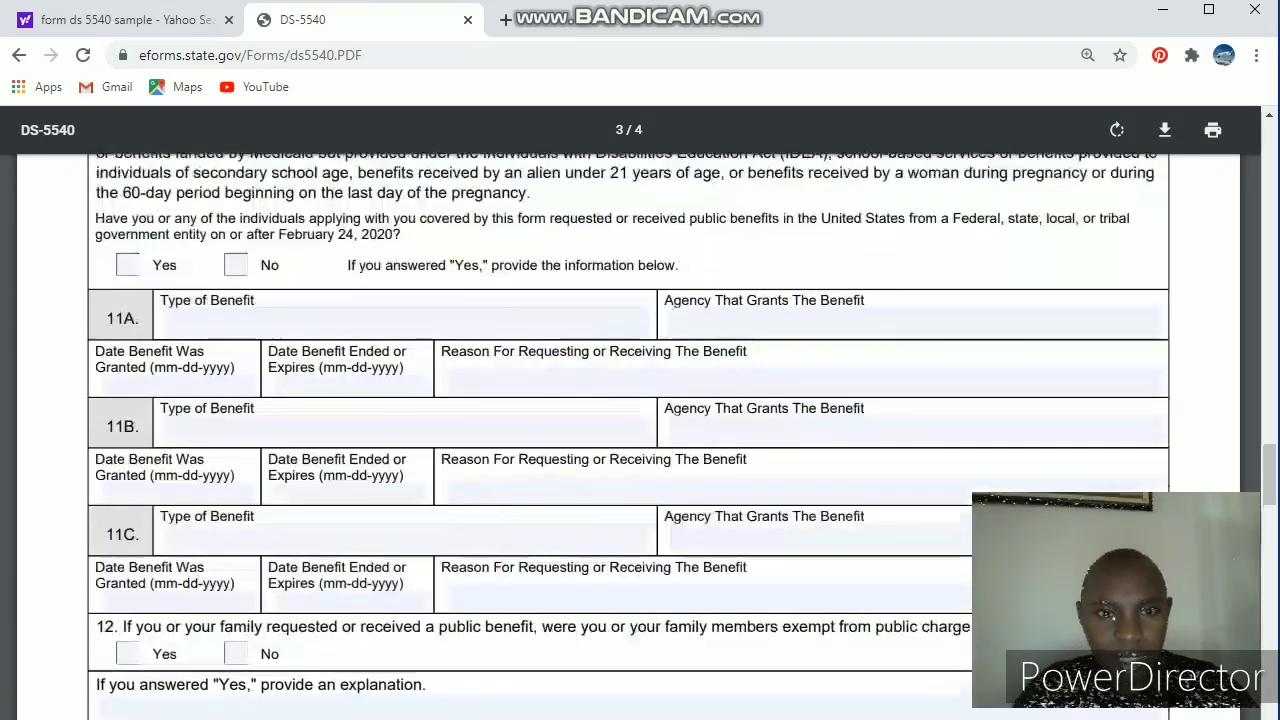
scroll(640, 437, up, 8)
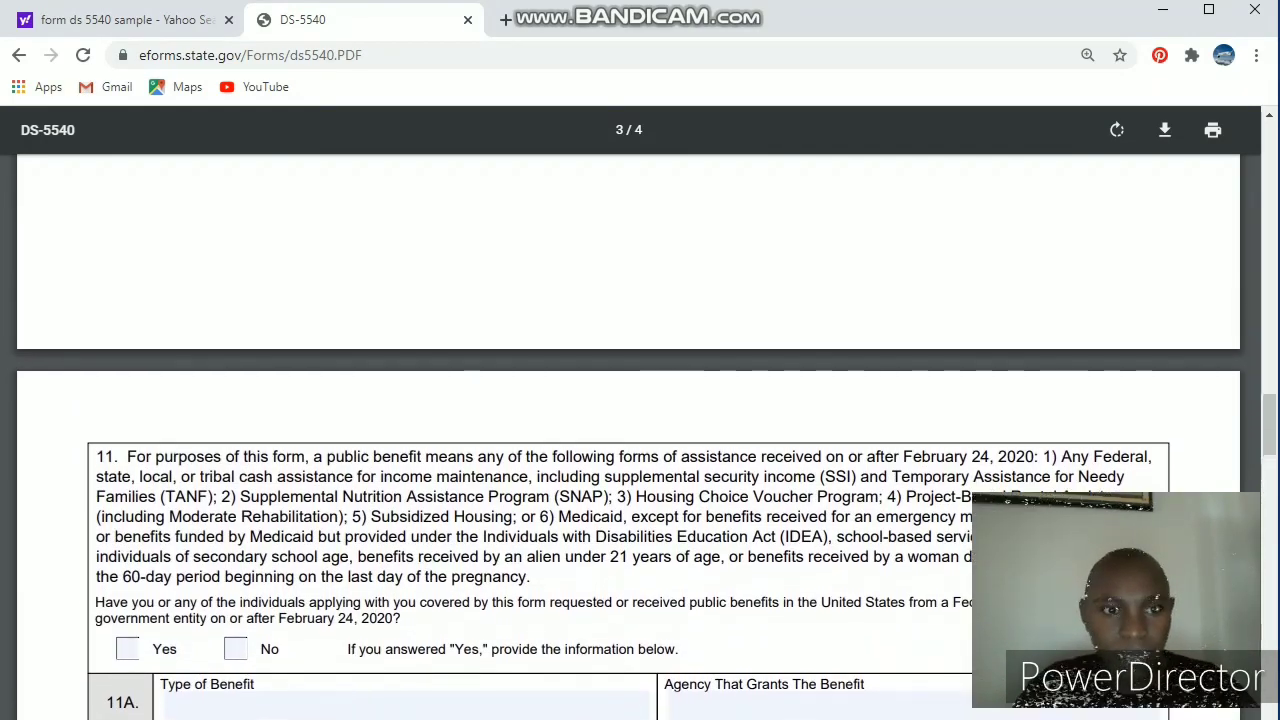
scroll(640, 437, up, 8)
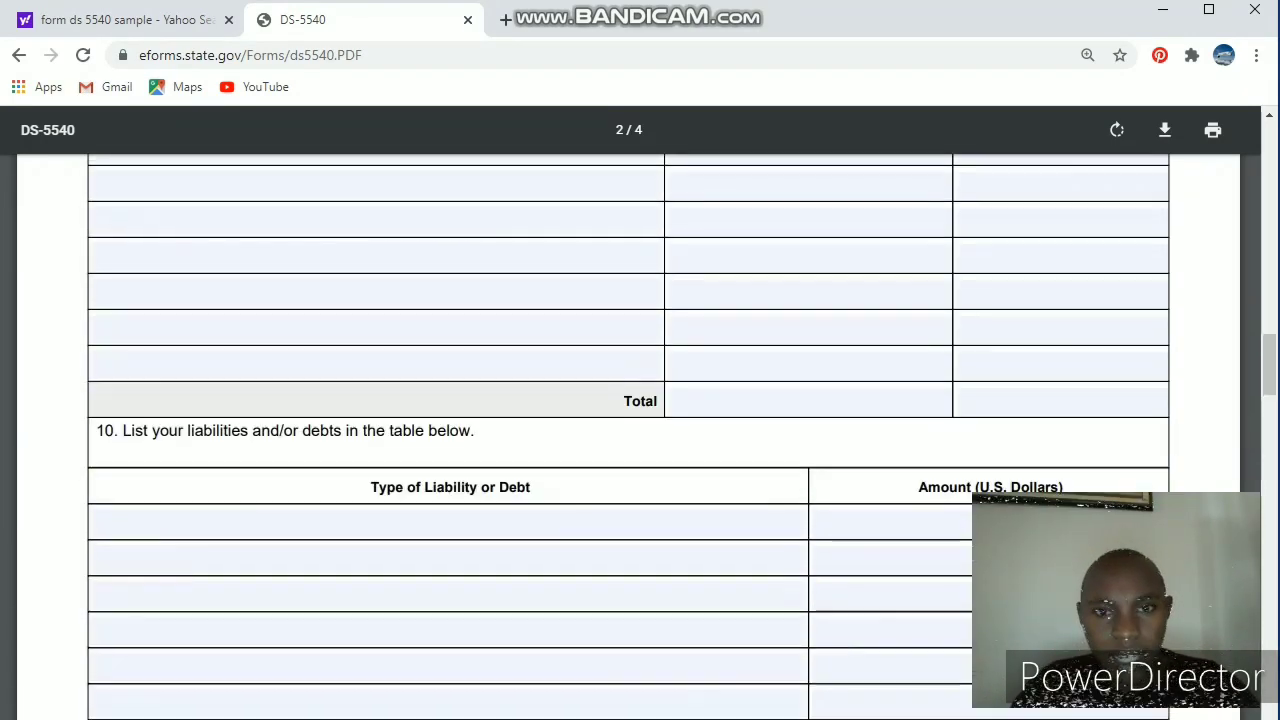
scroll(640, 437, up, 8)
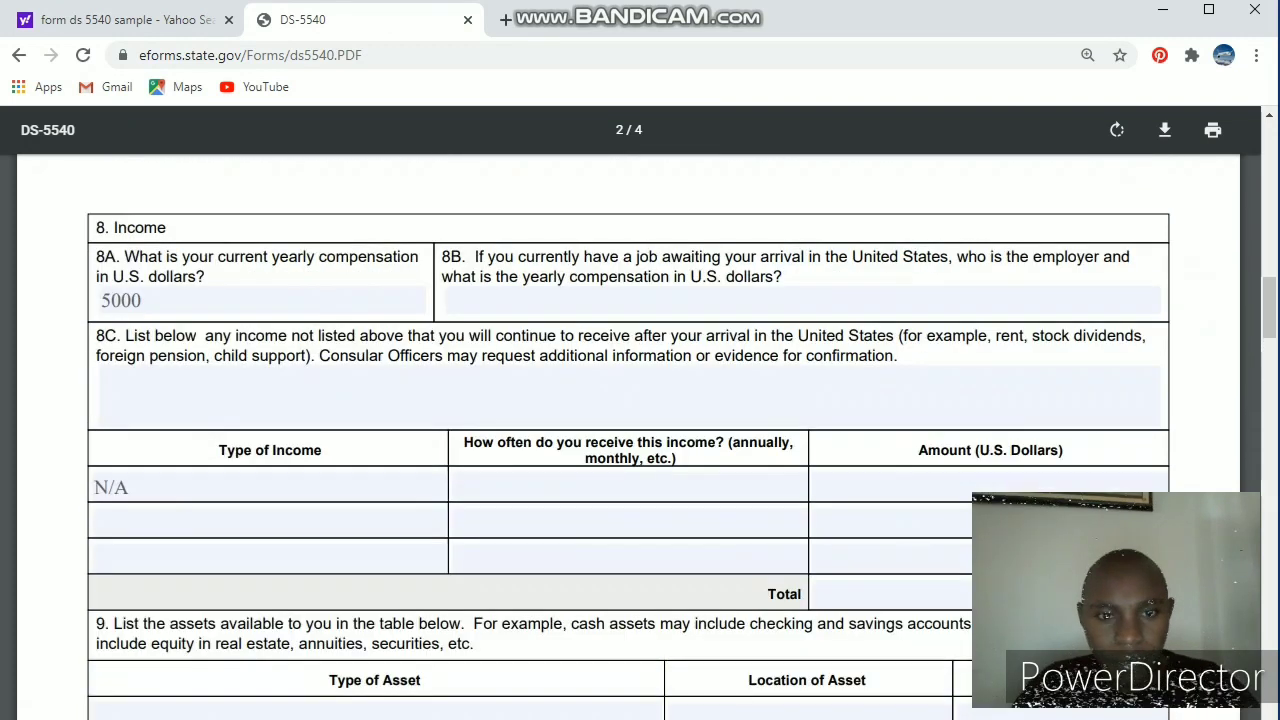
scroll(640, 437, down, 4)
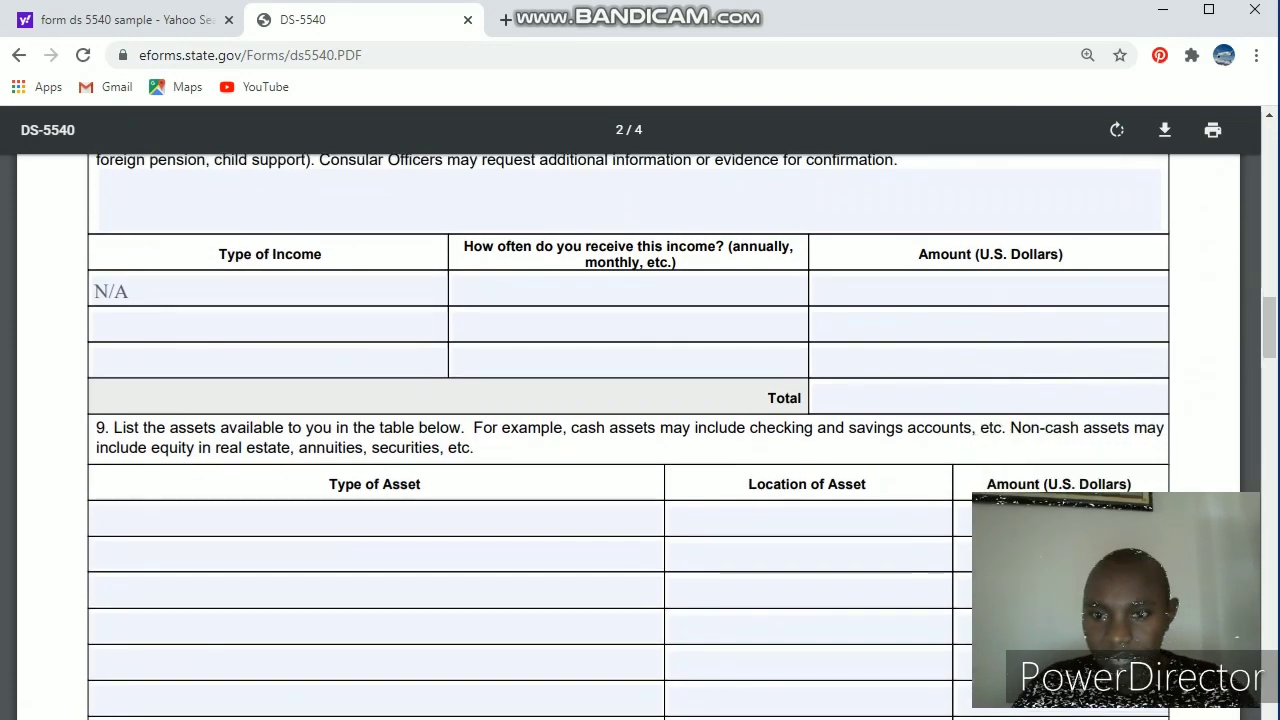
scroll(640, 437, down, 1)
scroll(640, 437, up, 2)
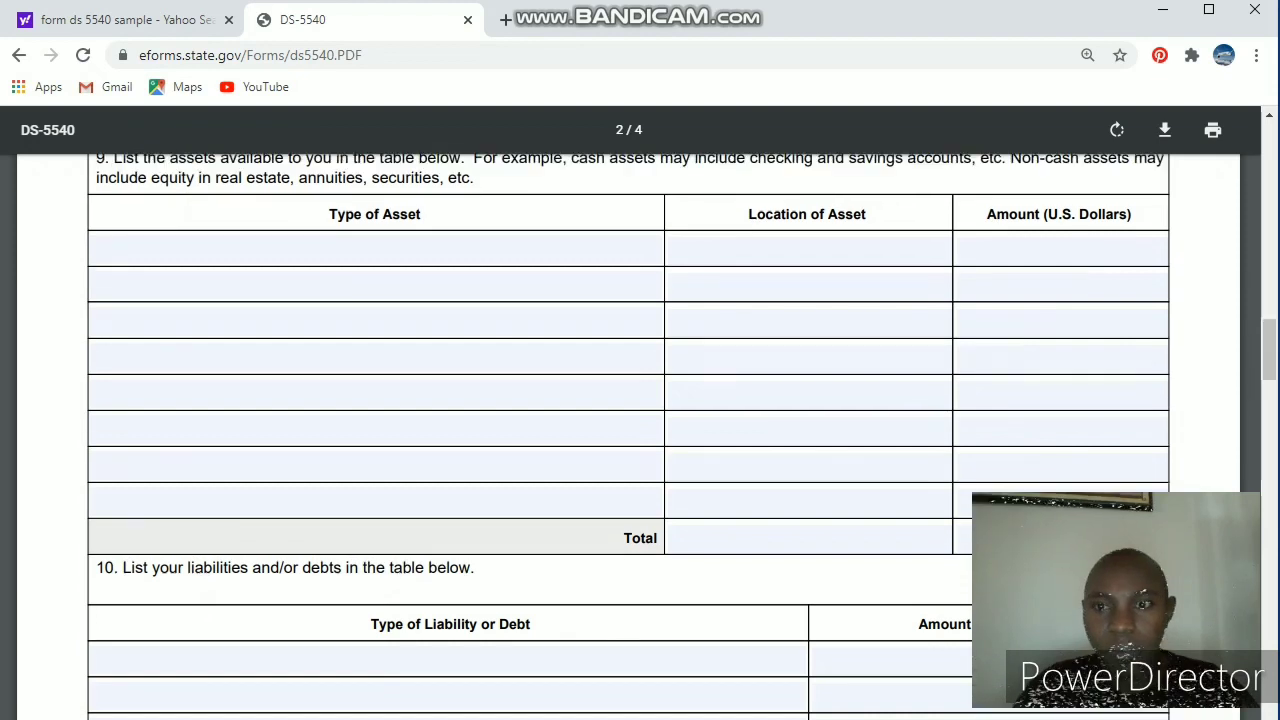
scroll(640, 437, up, 1)
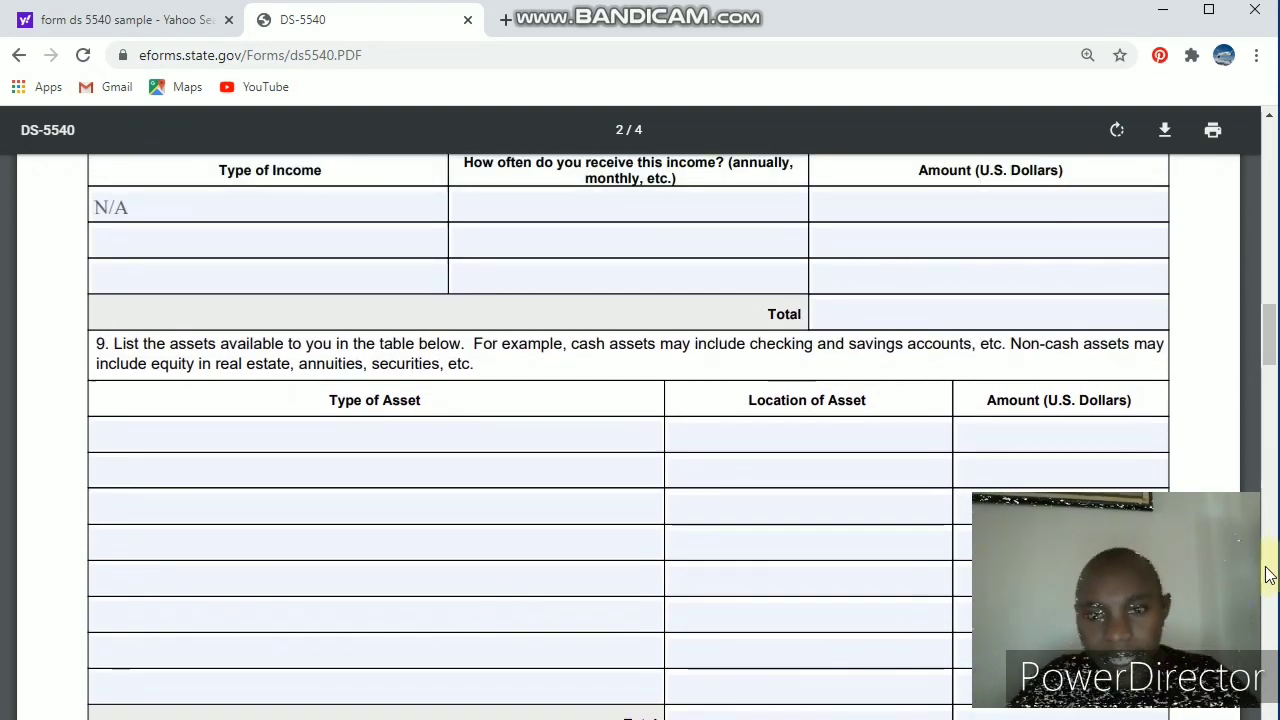
Step: Set the first asset's type in question 9 to "Other (Please Specify in Part 8 - Additional Information)"
click(528, 437)
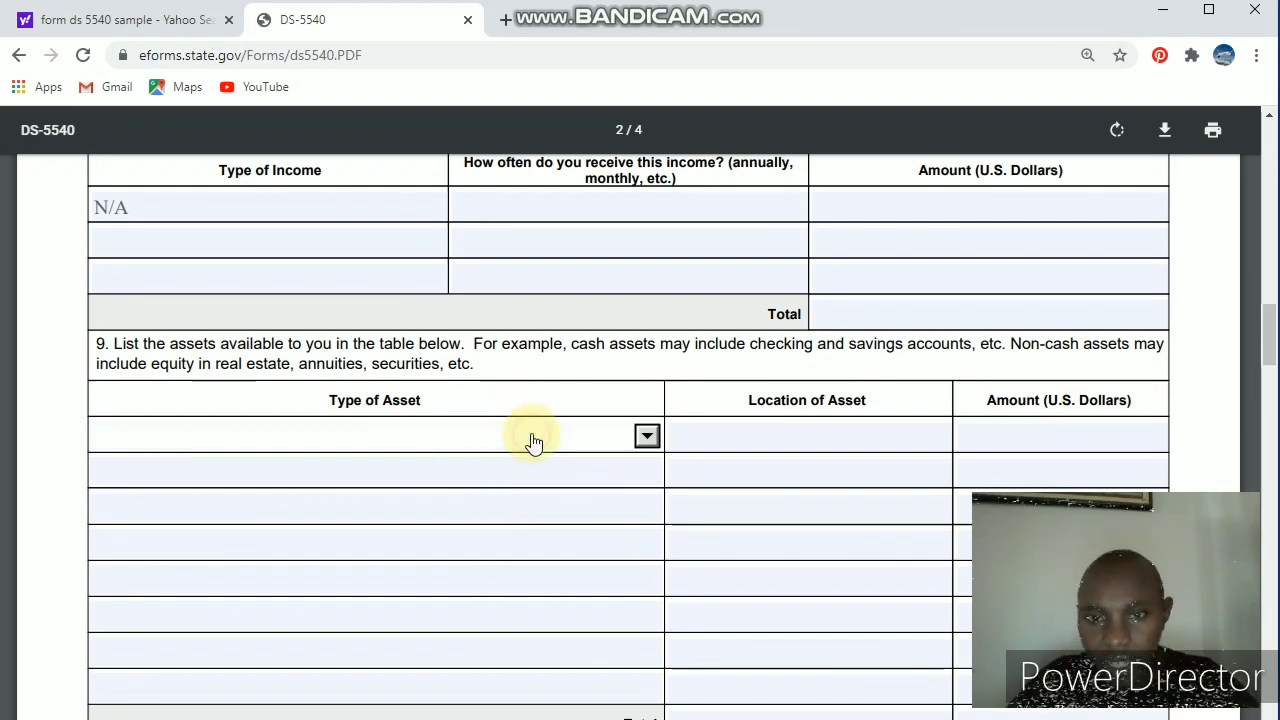
click(645, 438)
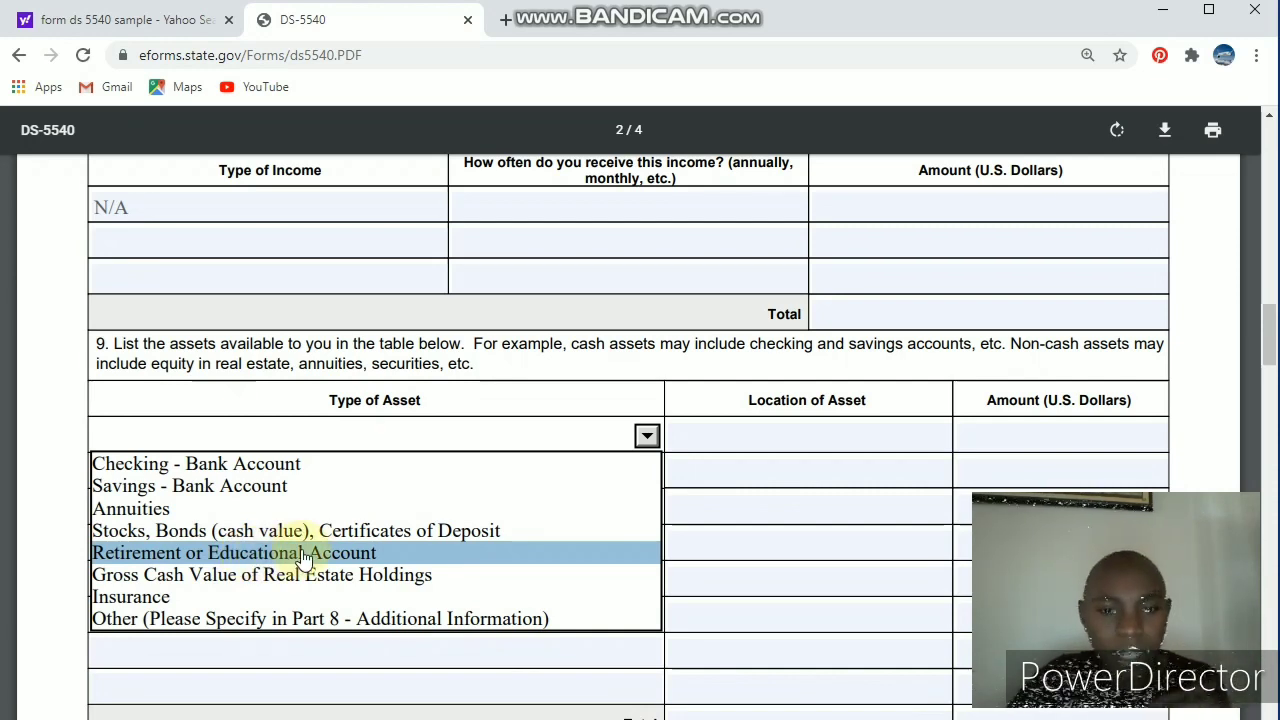
click(276, 622)
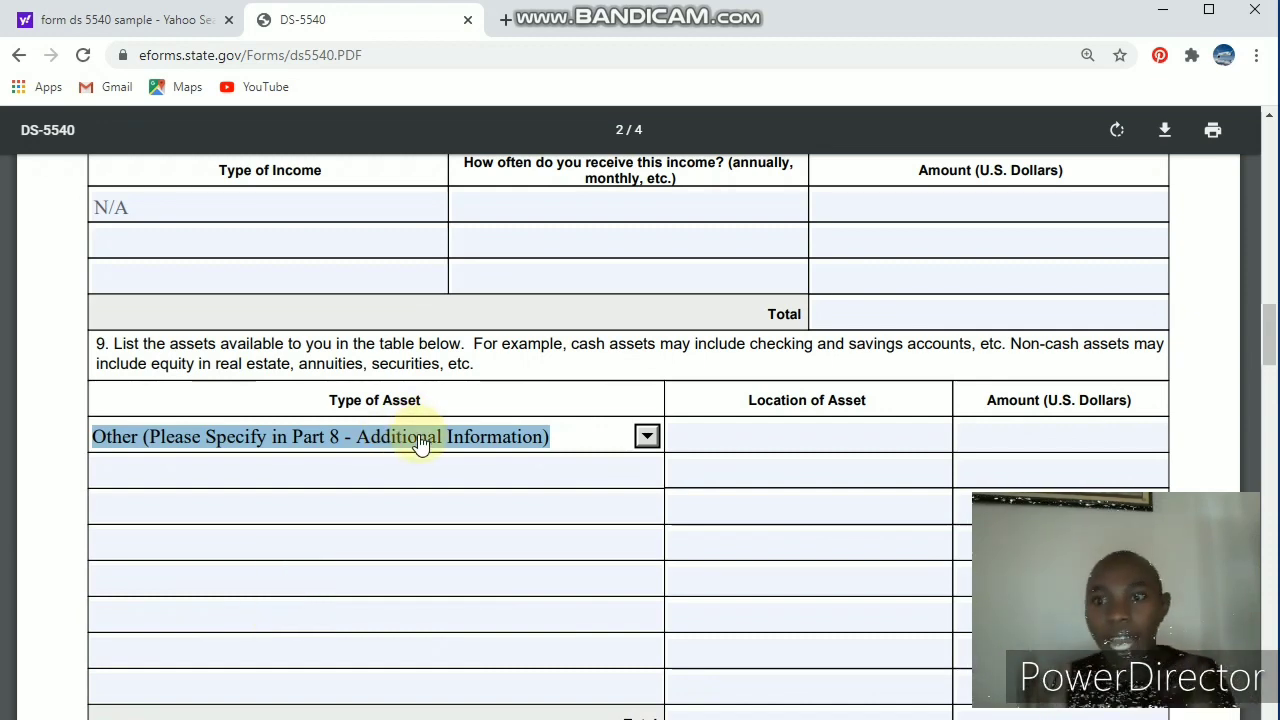
click(823, 443)
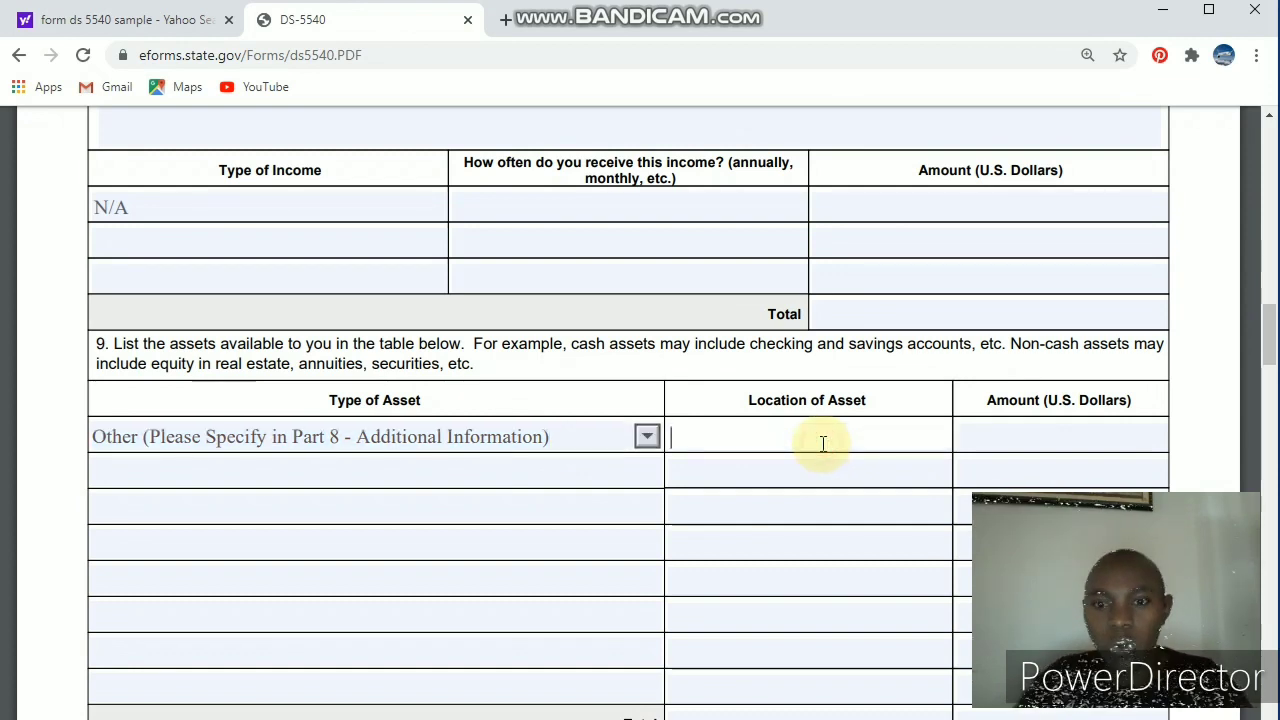
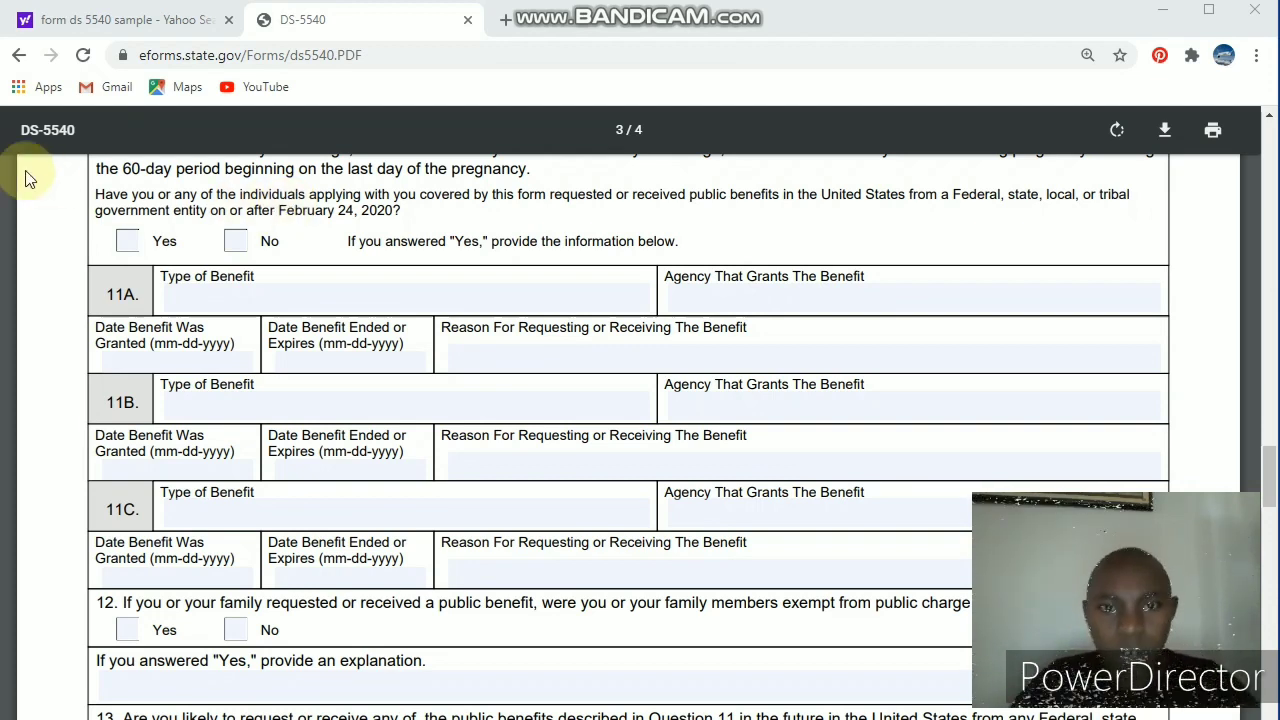
Step: Answer "No" to questions 11, 12 and 13 about received public benefits, public charge exemption and likely future benefits
click(249, 245)
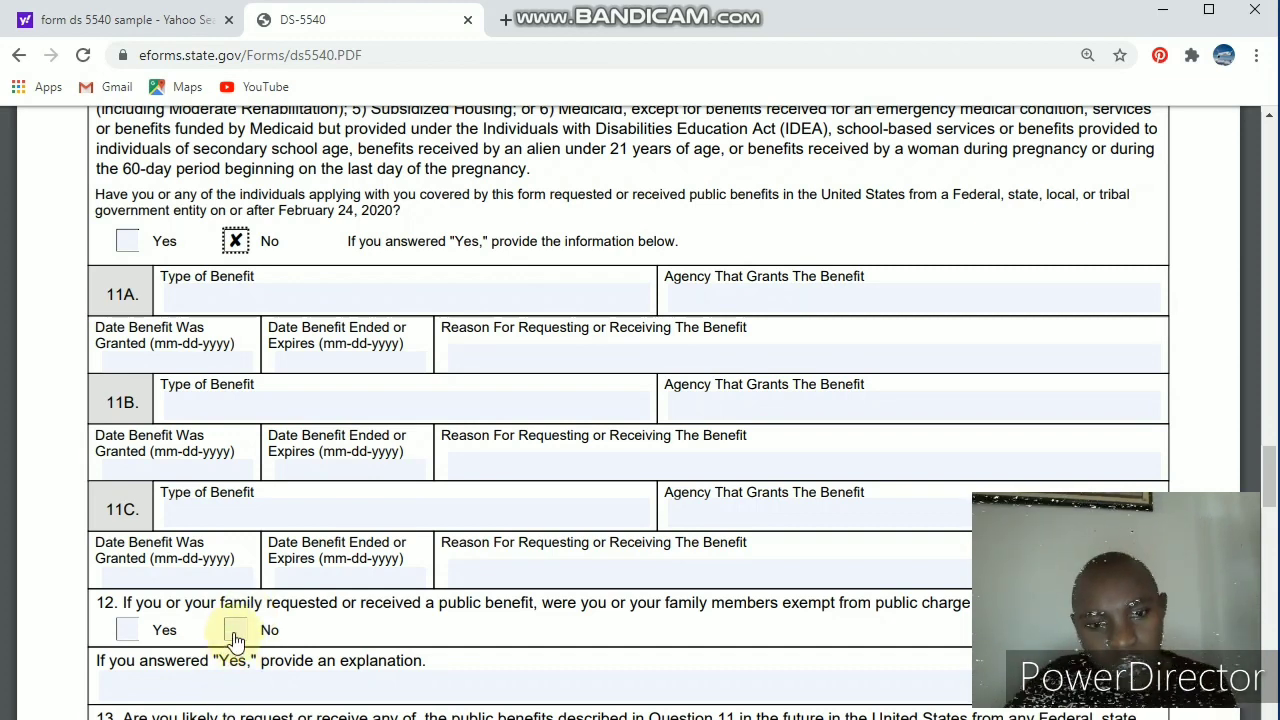
click(235, 630)
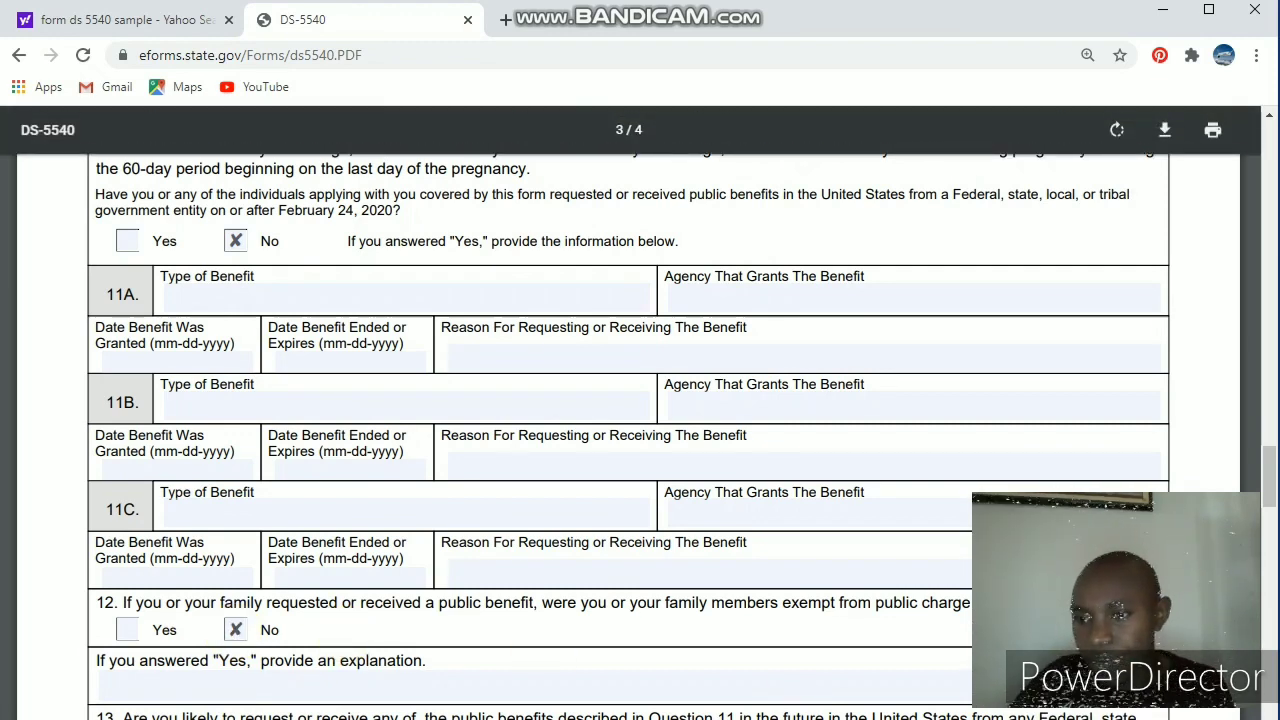
scroll(640, 436, down, 4)
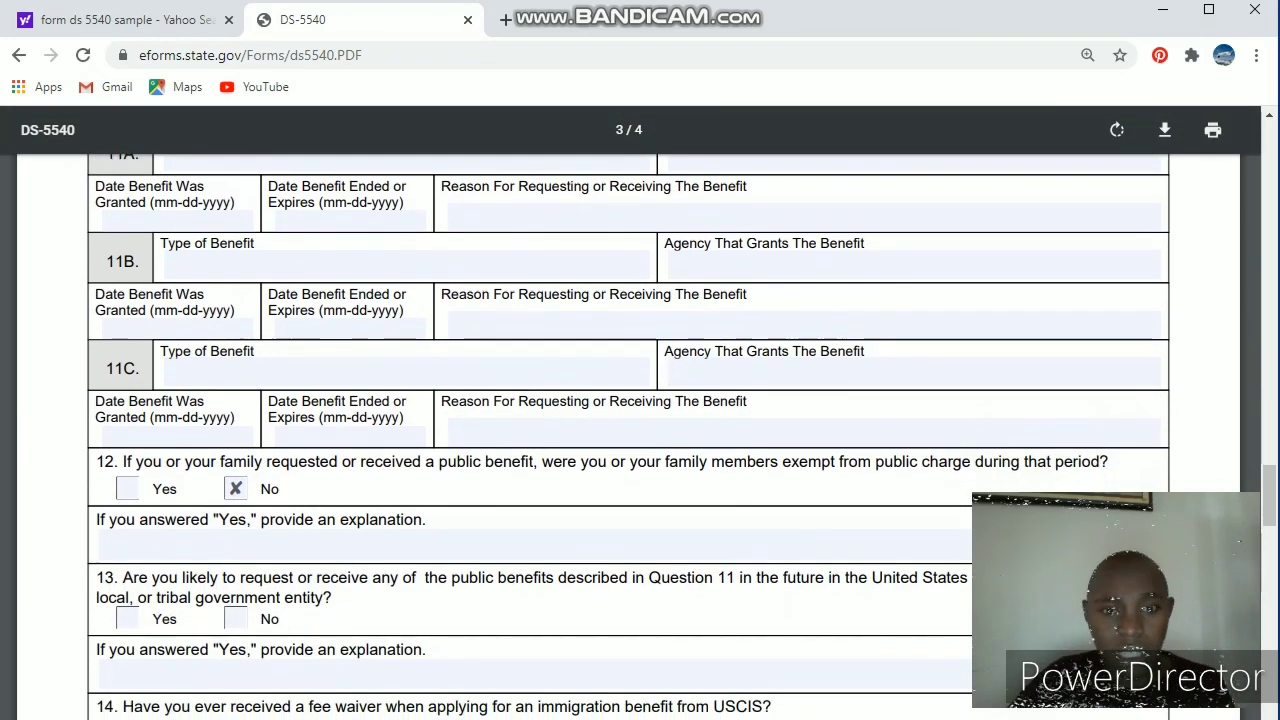
scroll(640, 436, down, 4)
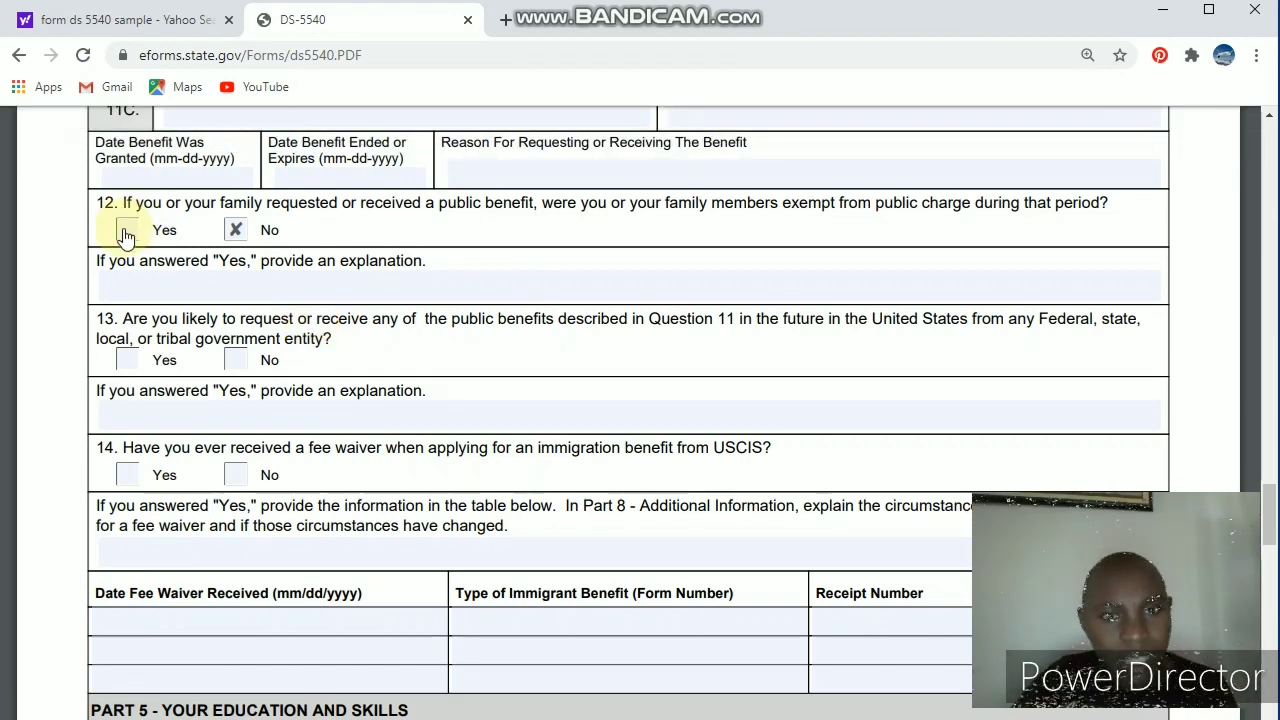
click(236, 363)
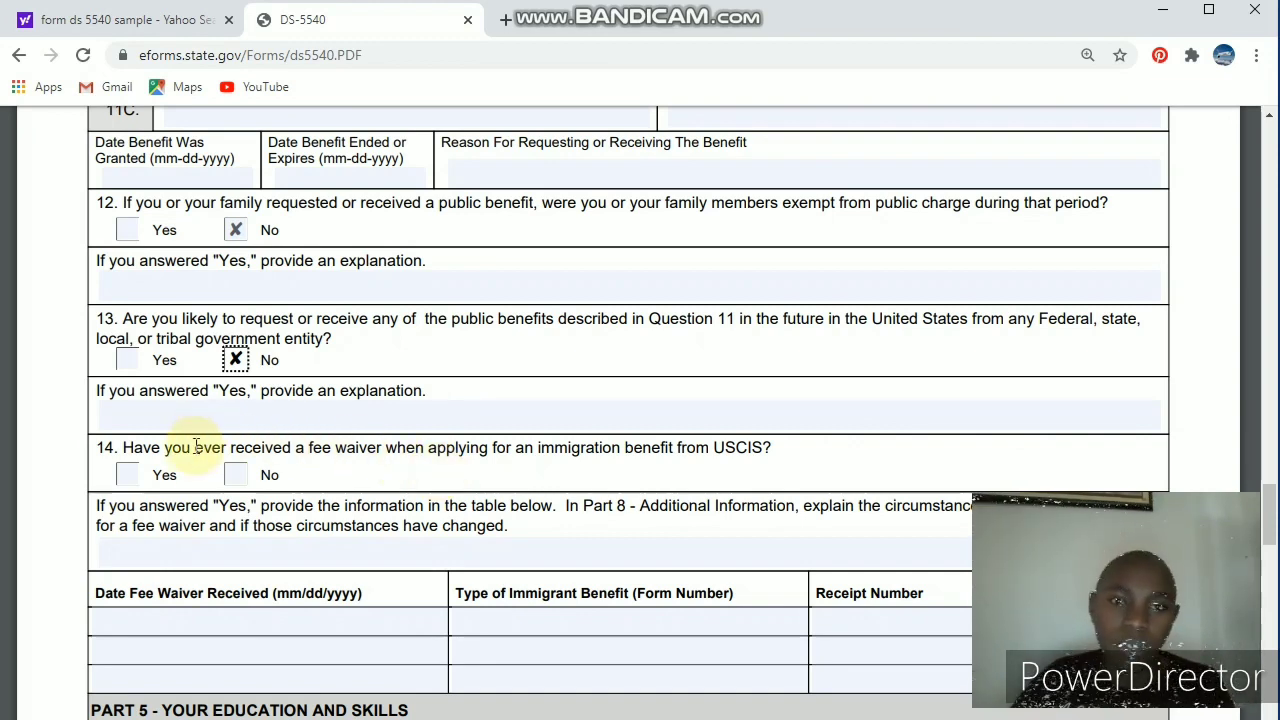
Step: Answer "No" to question 14 and "Yes" to question 15, entering "JCHCBCJ" for highest grade completed and "NSJSJSJ" for other educational degrees
click(234, 475)
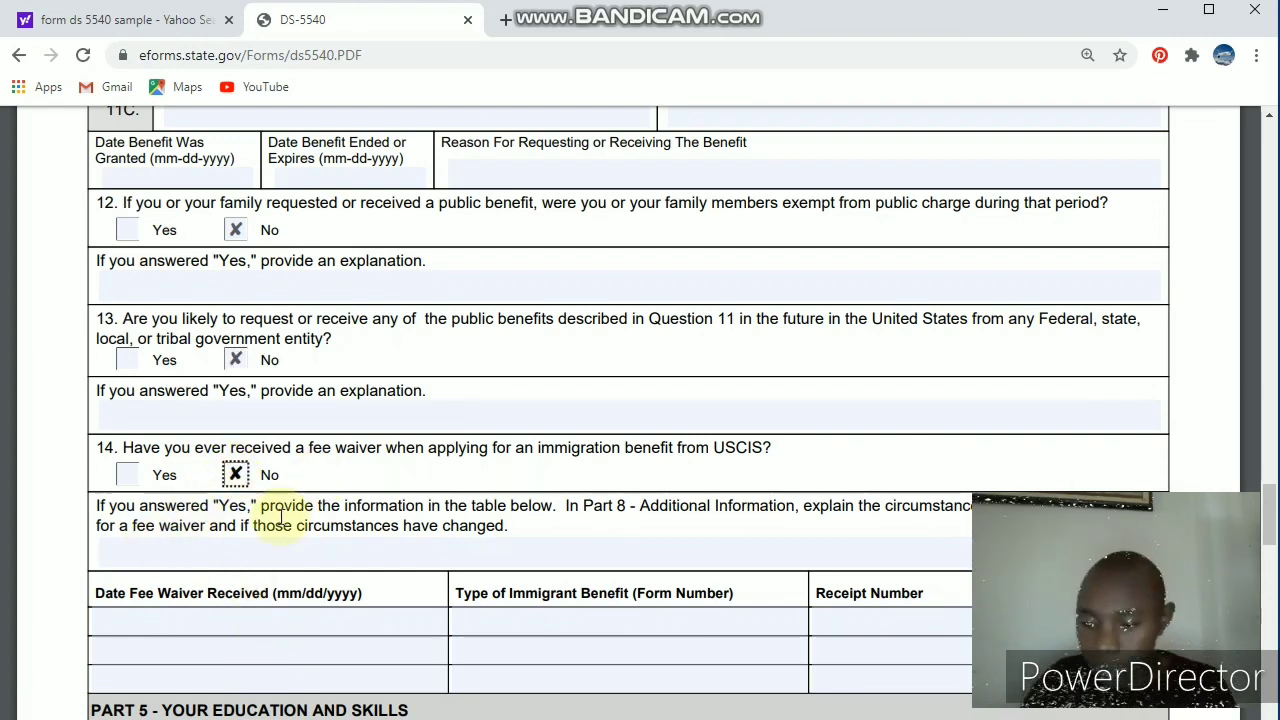
scroll(281, 515, down, 4)
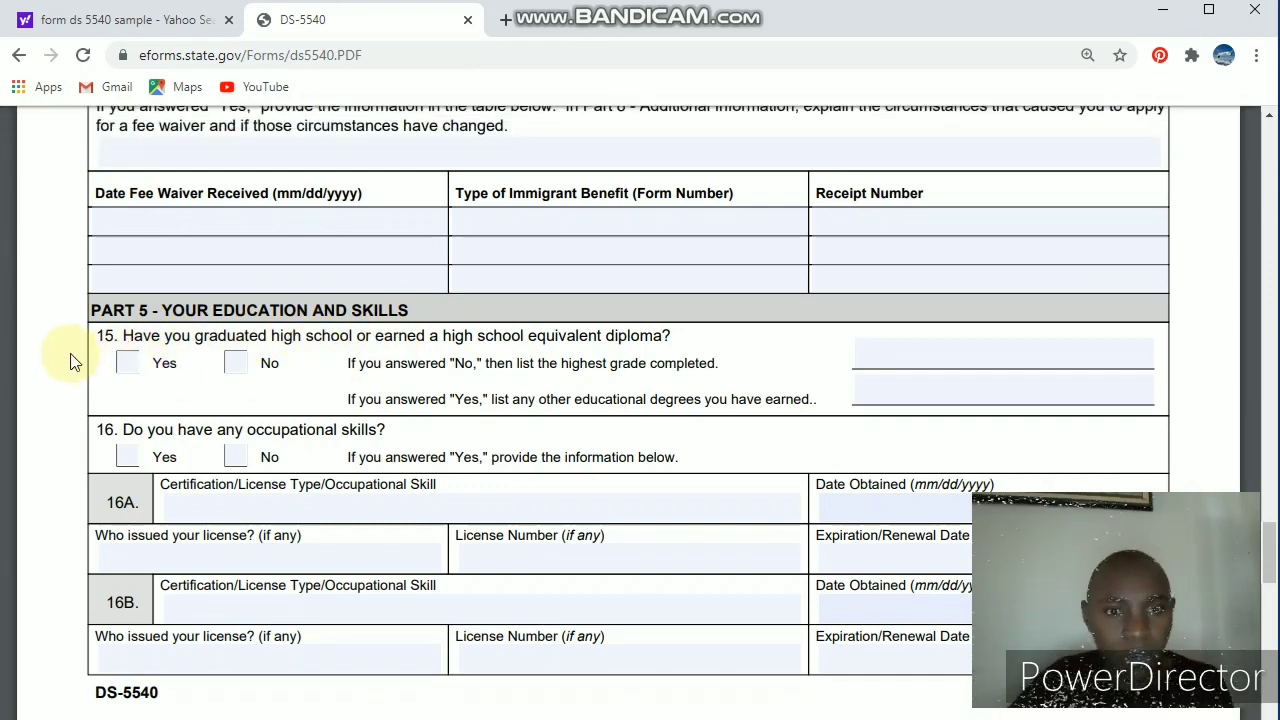
click(127, 366)
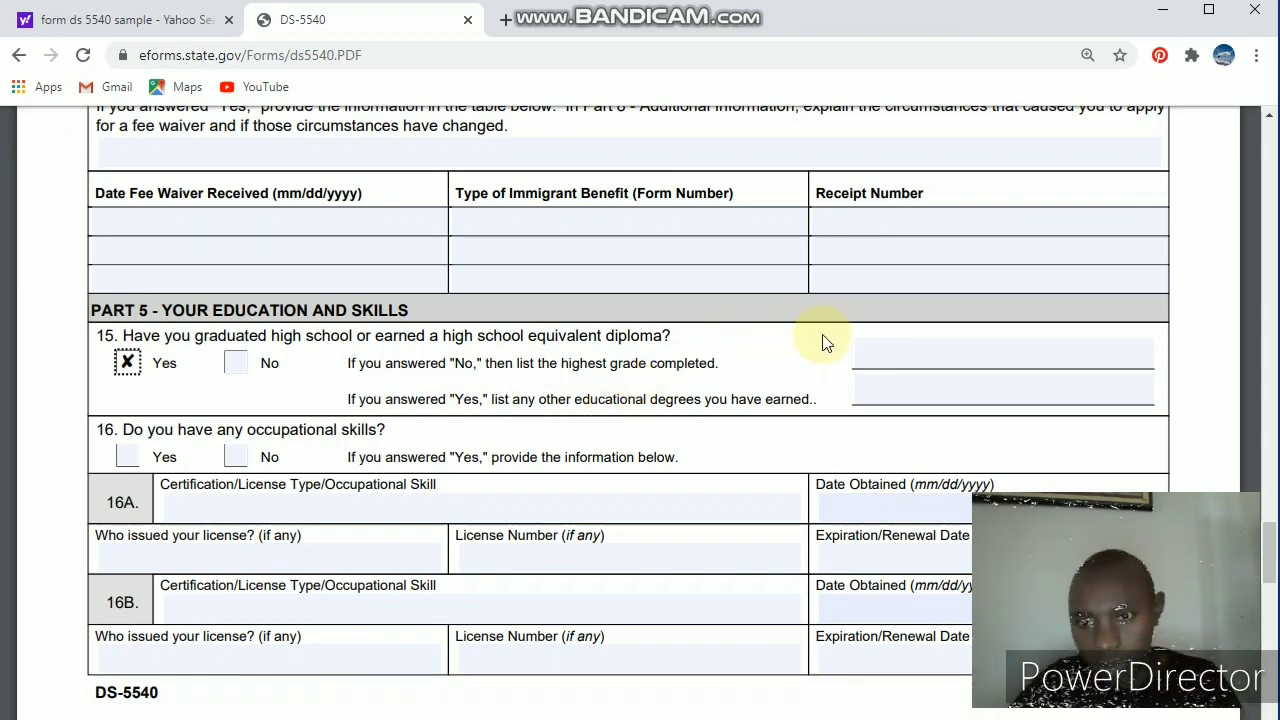
click(889, 354)
text(JCHCBCJ)
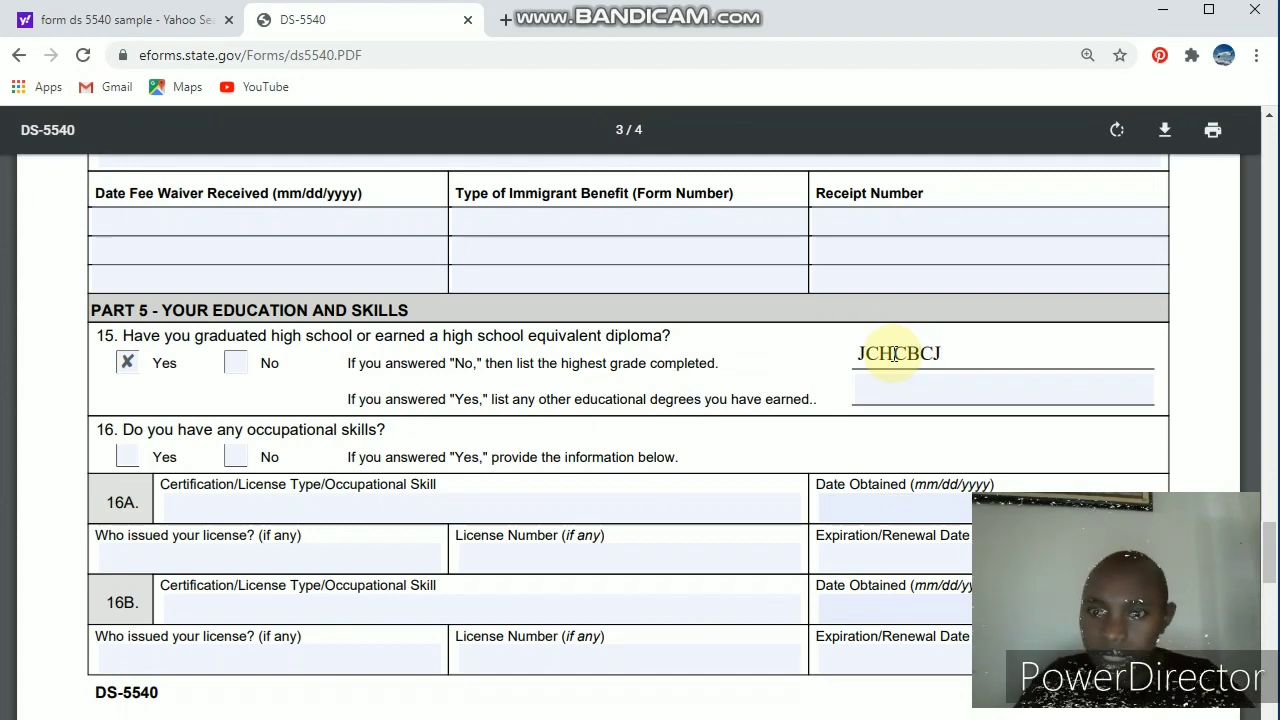
click(893, 383)
text(NSJSJSJ)
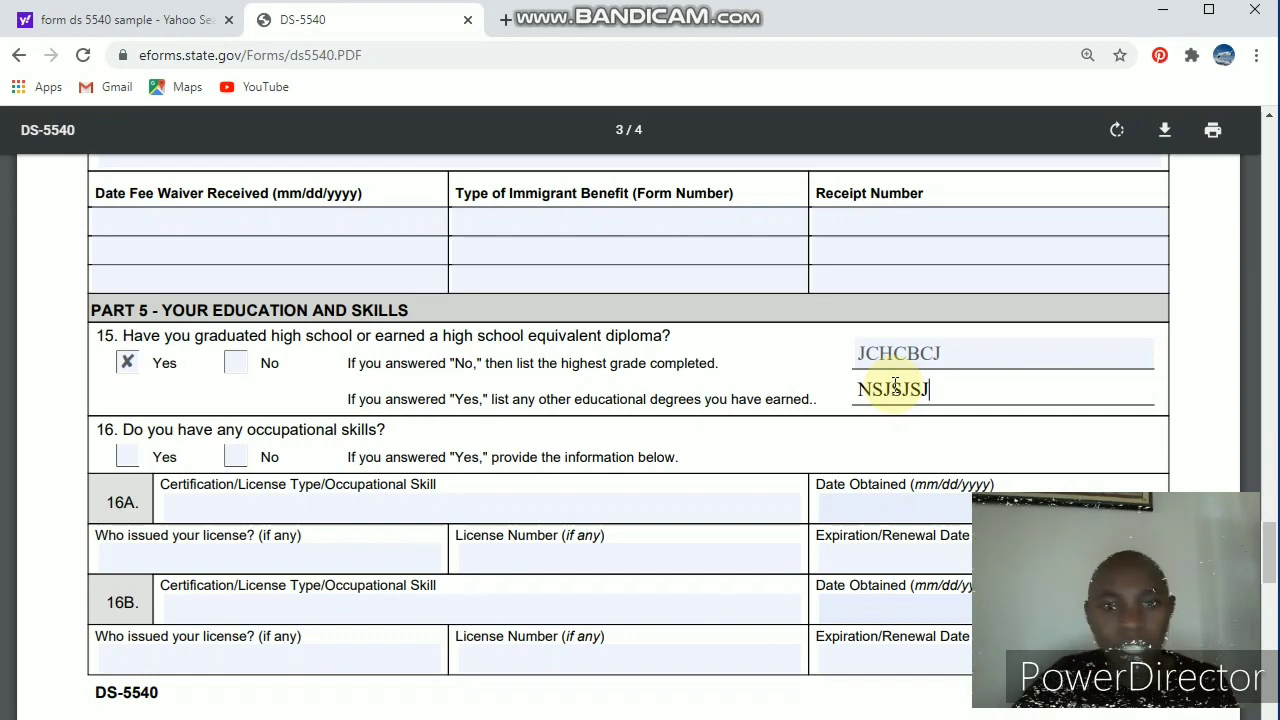
Step: Mark both "Yes" and "No" for question 16 about occupational skills
click(253, 455)
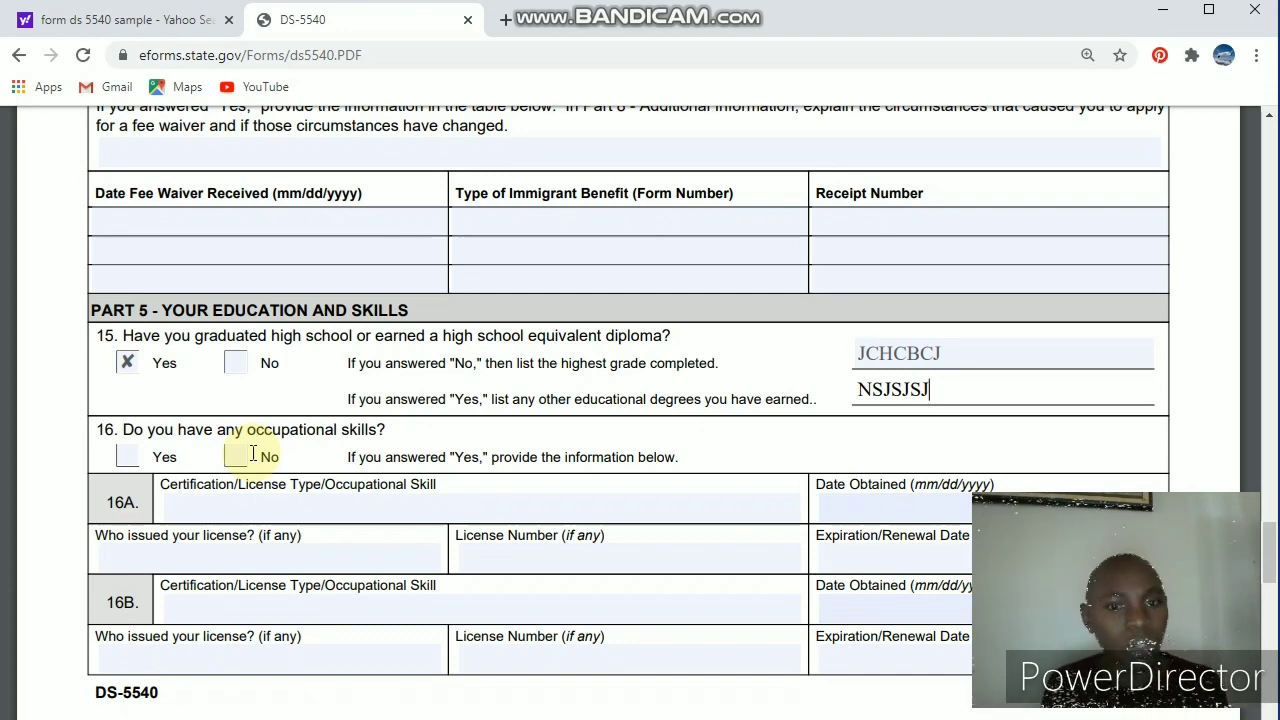
click(113, 444)
click(126, 452)
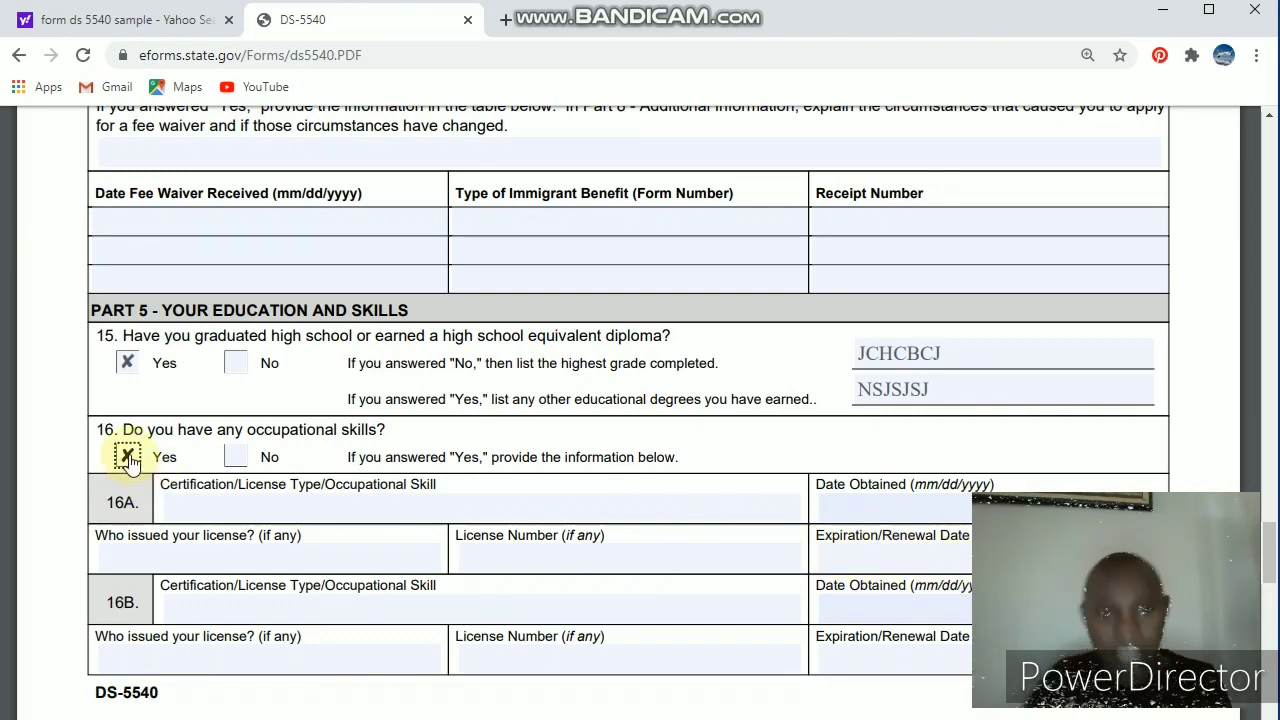
click(233, 456)
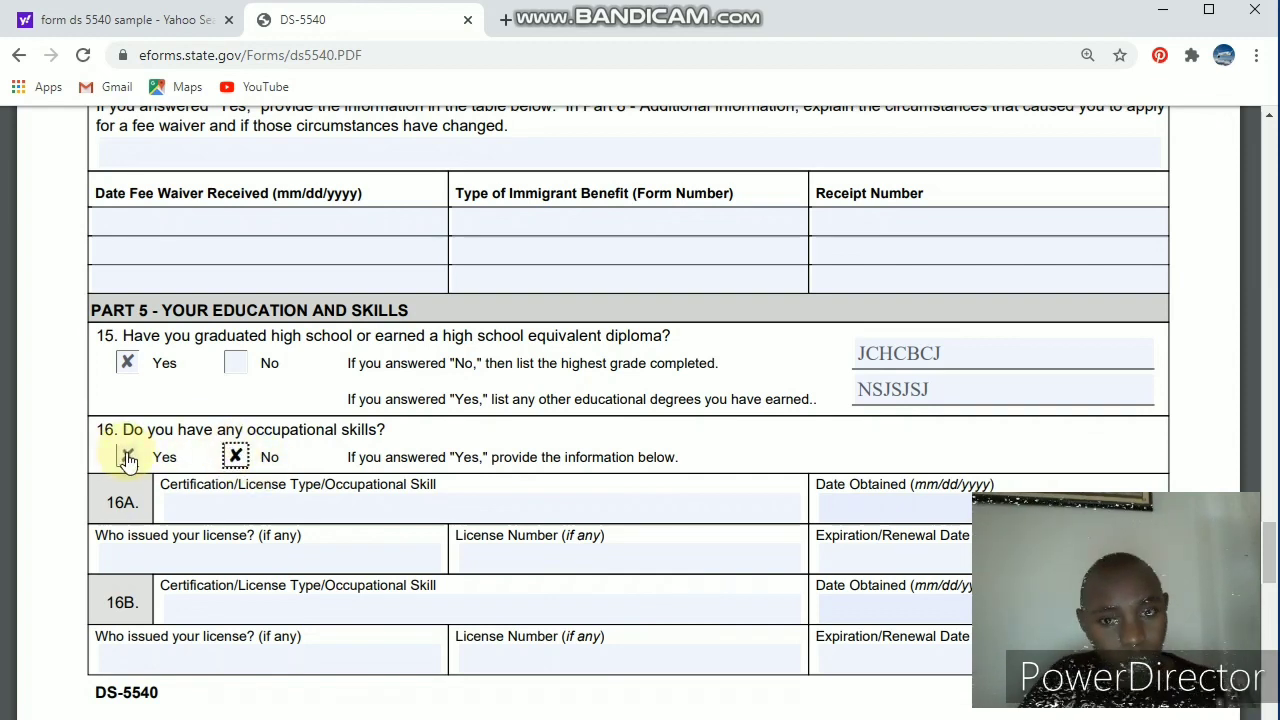
Step: Leave the occupational skill entries 16A to 16C blank and answer "No" to question 17 about using a translator
scroll(128, 460, down, 3)
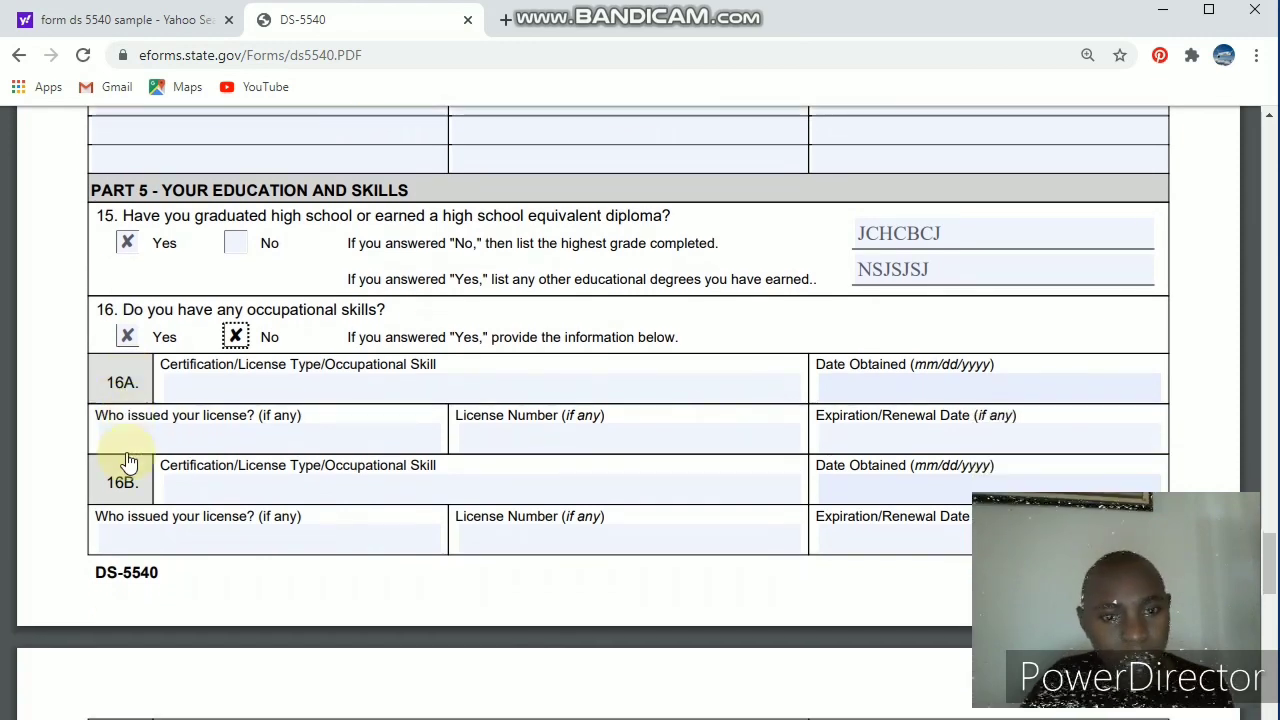
scroll(128, 460, down, 3)
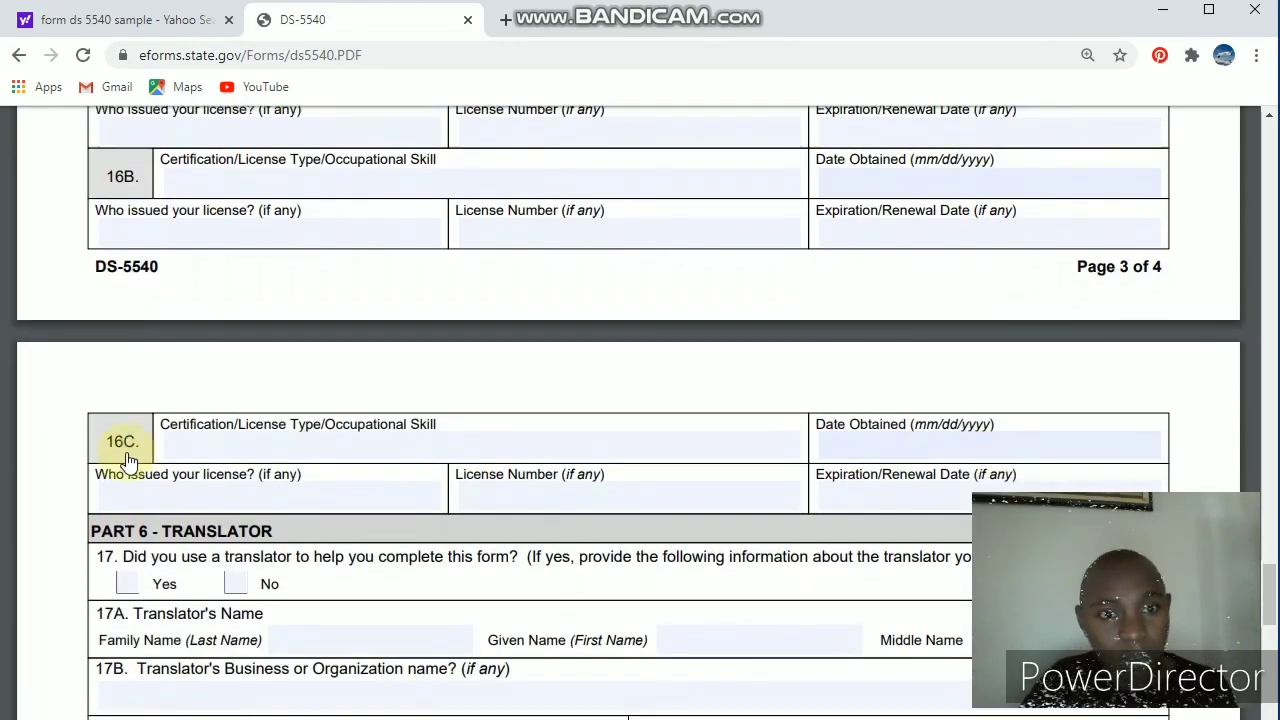
scroll(128, 460, down, 1)
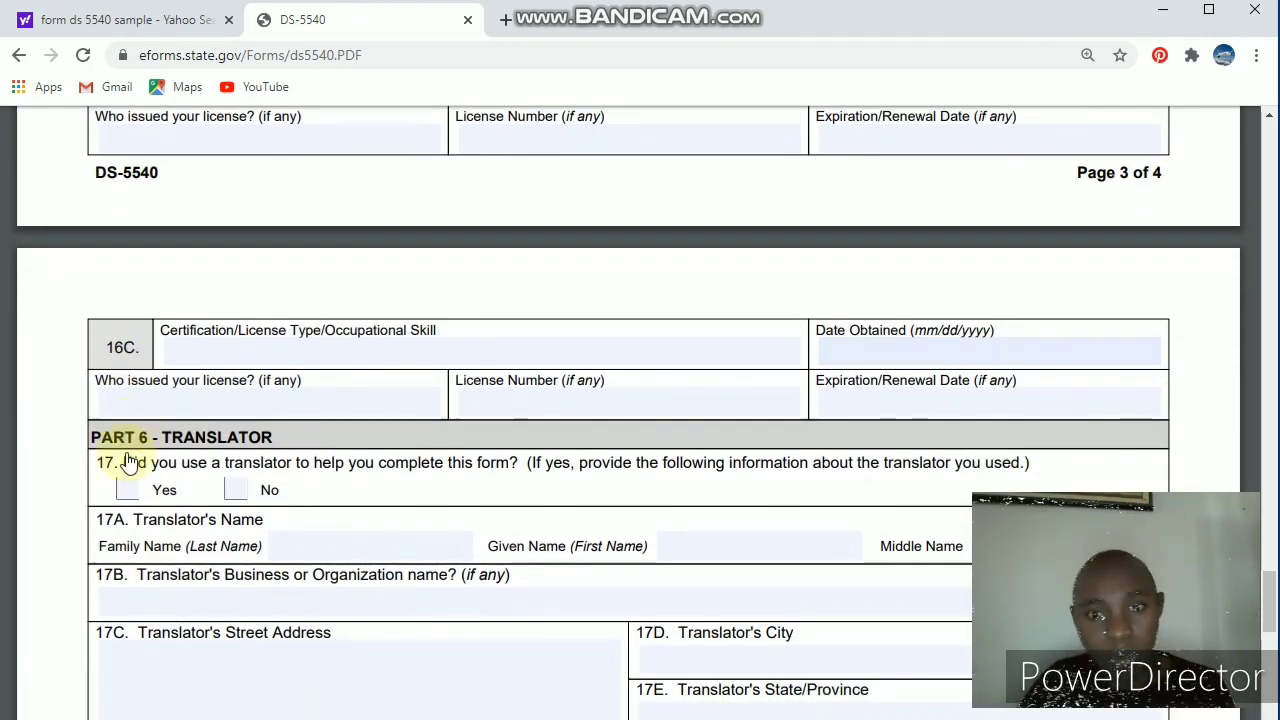
scroll(128, 460, down, 2)
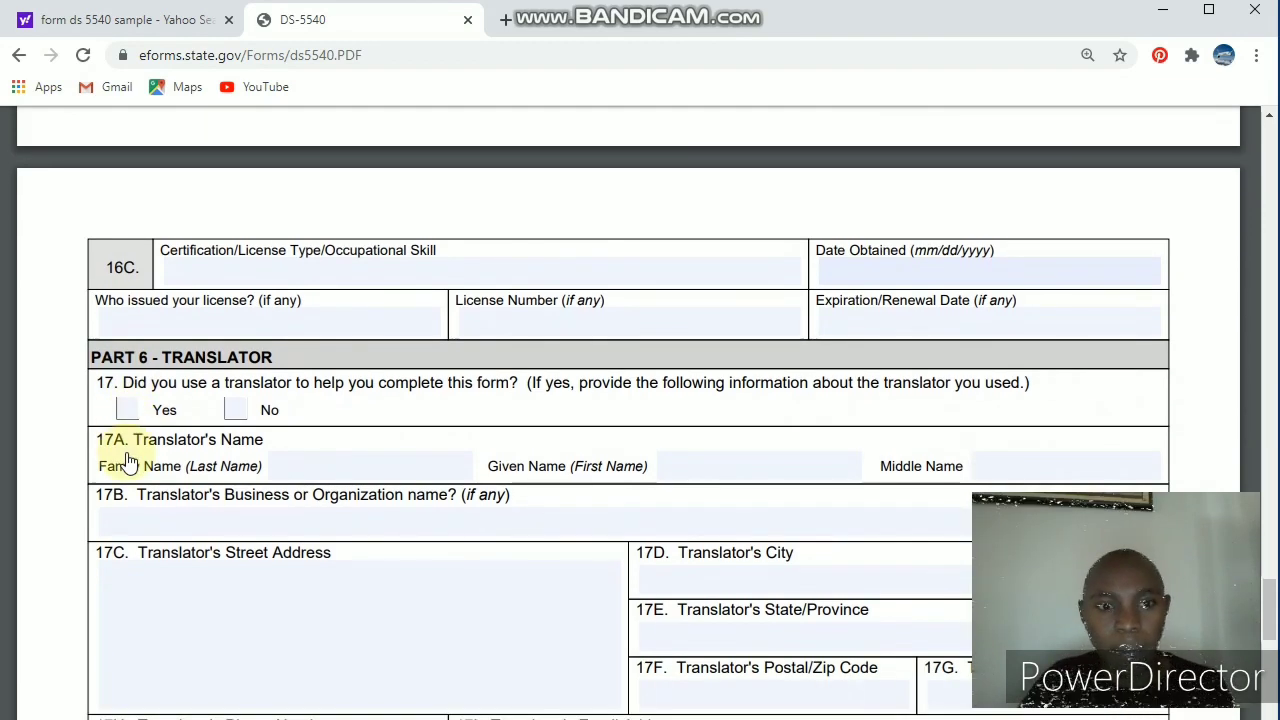
scroll(128, 460, down, 3)
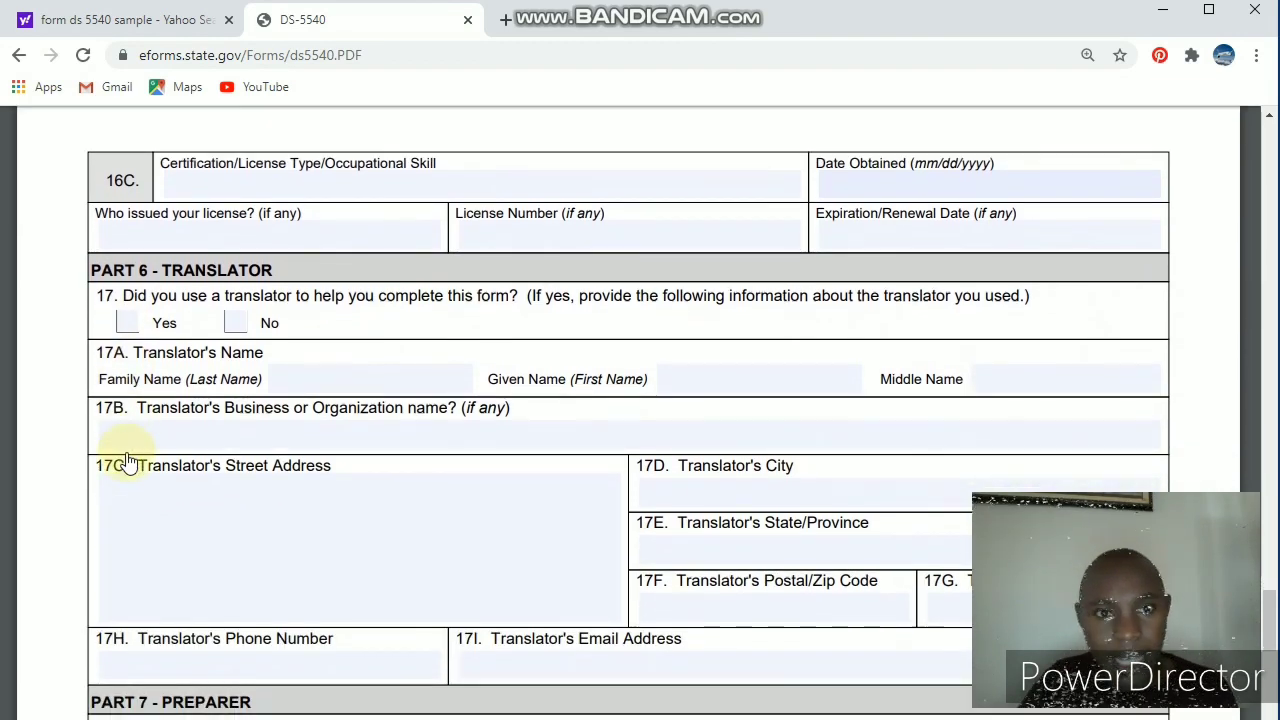
scroll(128, 460, down, 1)
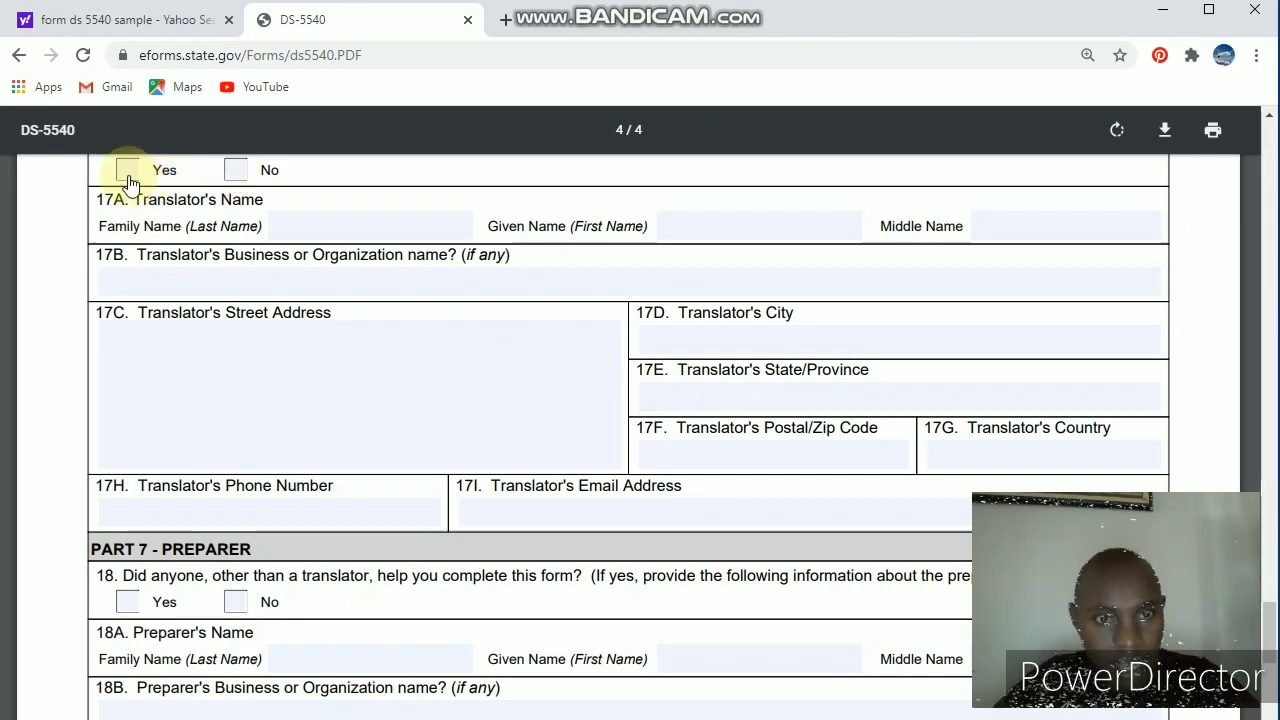
click(239, 174)
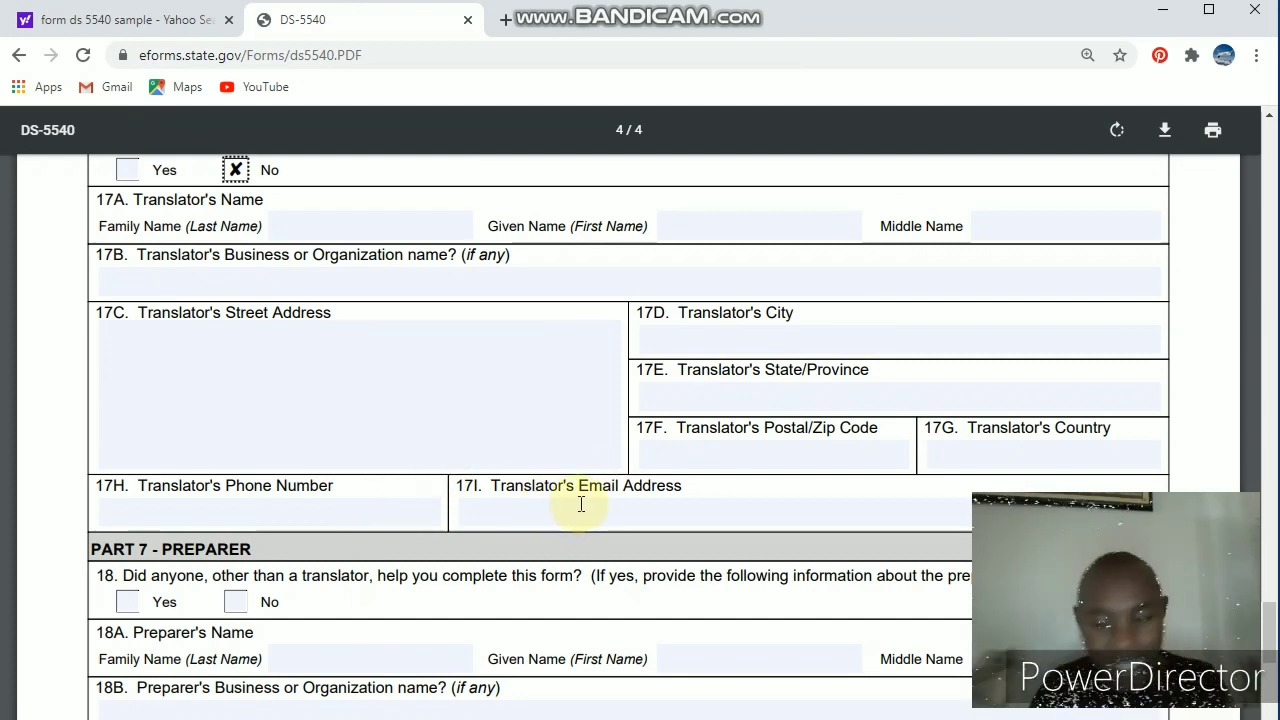
Step: Answer "No" to question 18 about anyone other than a translator helping to complete the form
scroll(581, 504, down, 3)
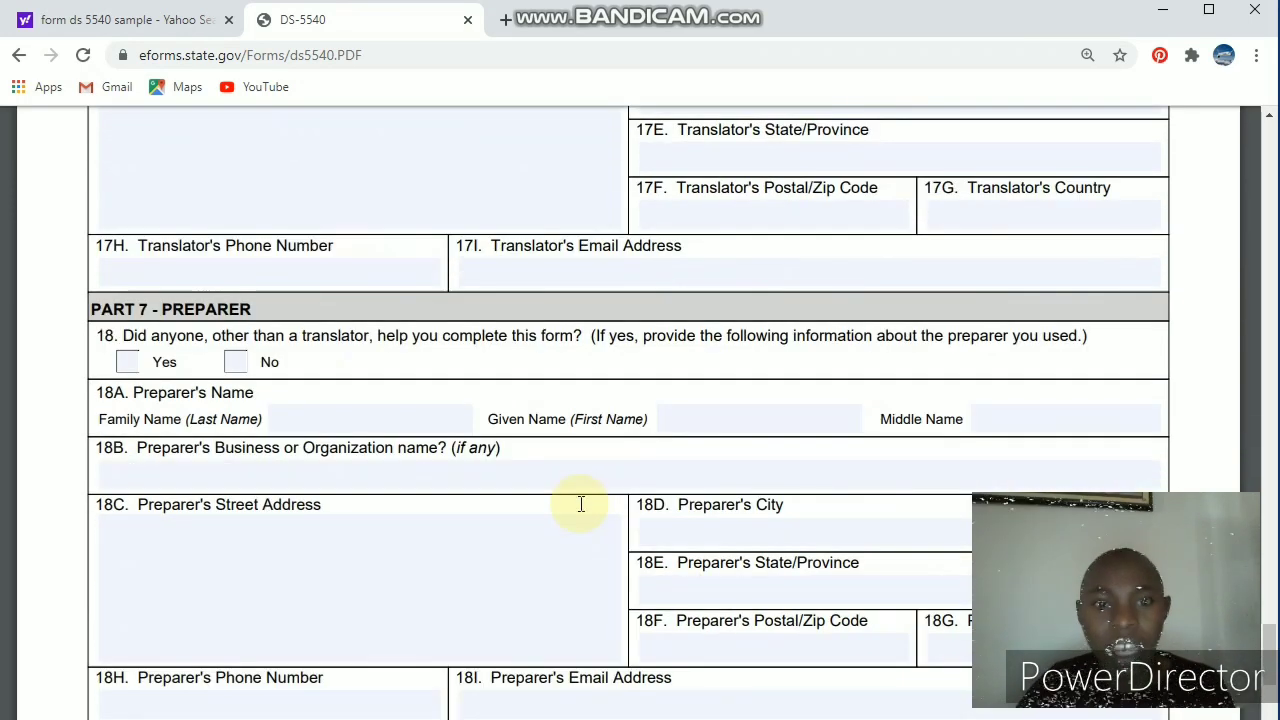
scroll(580, 505, down, 1)
scroll(572, 503, down, 1)
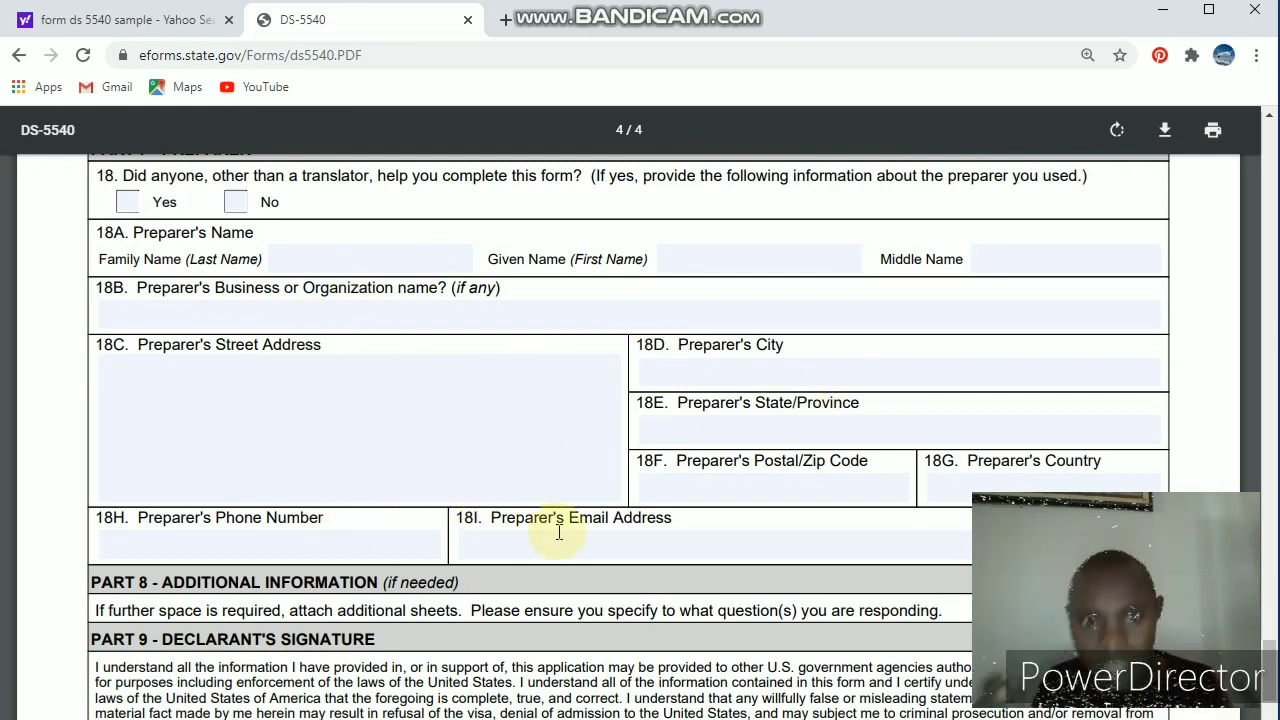
click(236, 208)
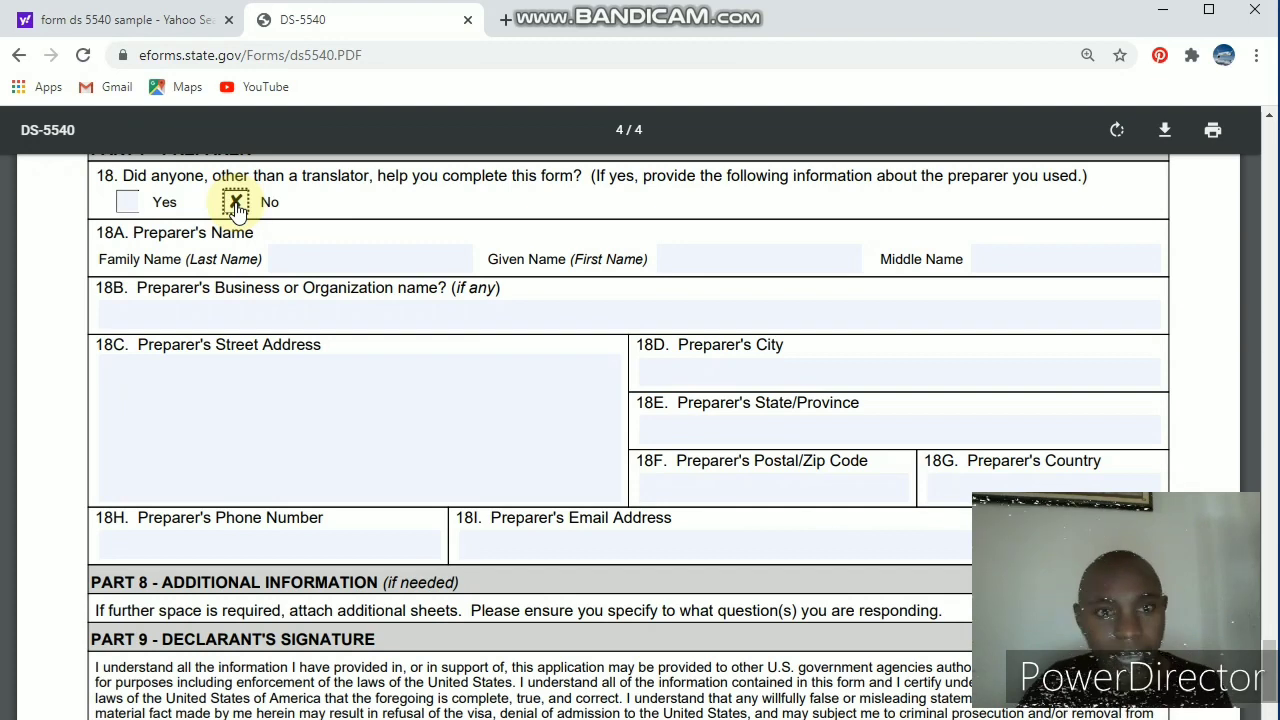
Step: Read Part 8's instruction, highlighting "attach additional sheets", and look through the declarant's signature section and the closing statements
scroll(236, 208, down, 1)
scroll(236, 208, down, 4)
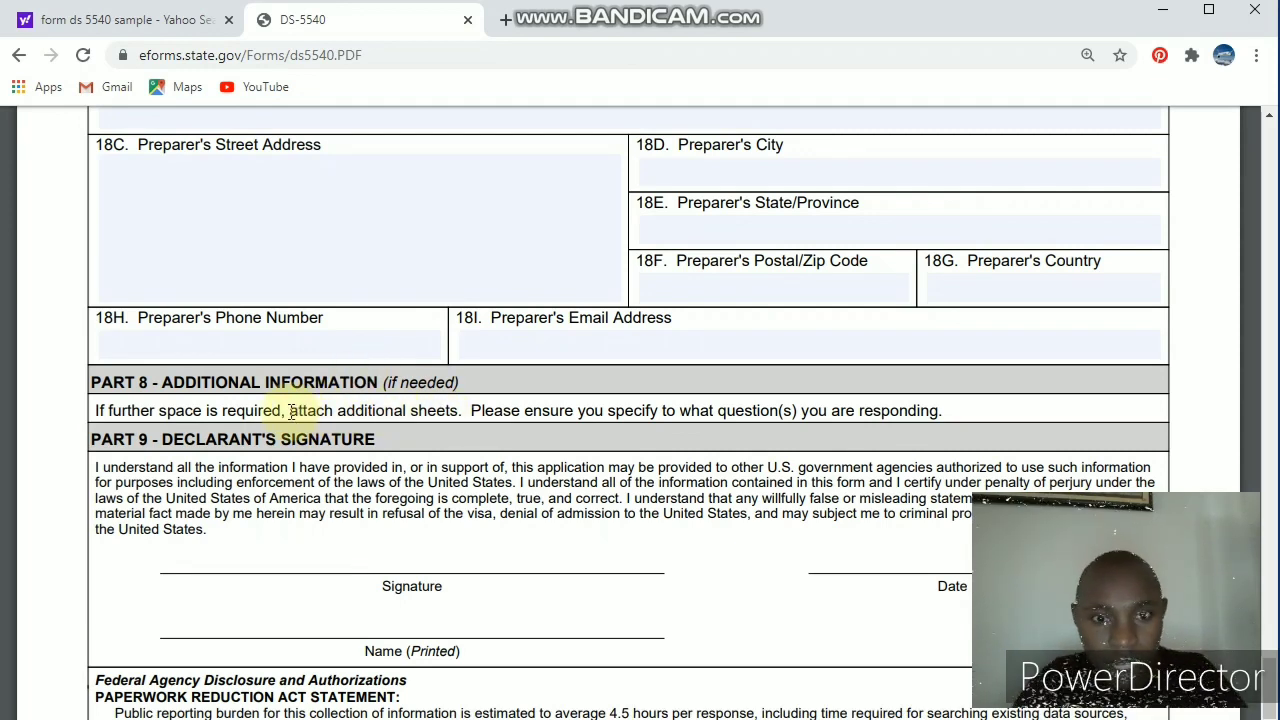
drag(284, 411, 458, 415)
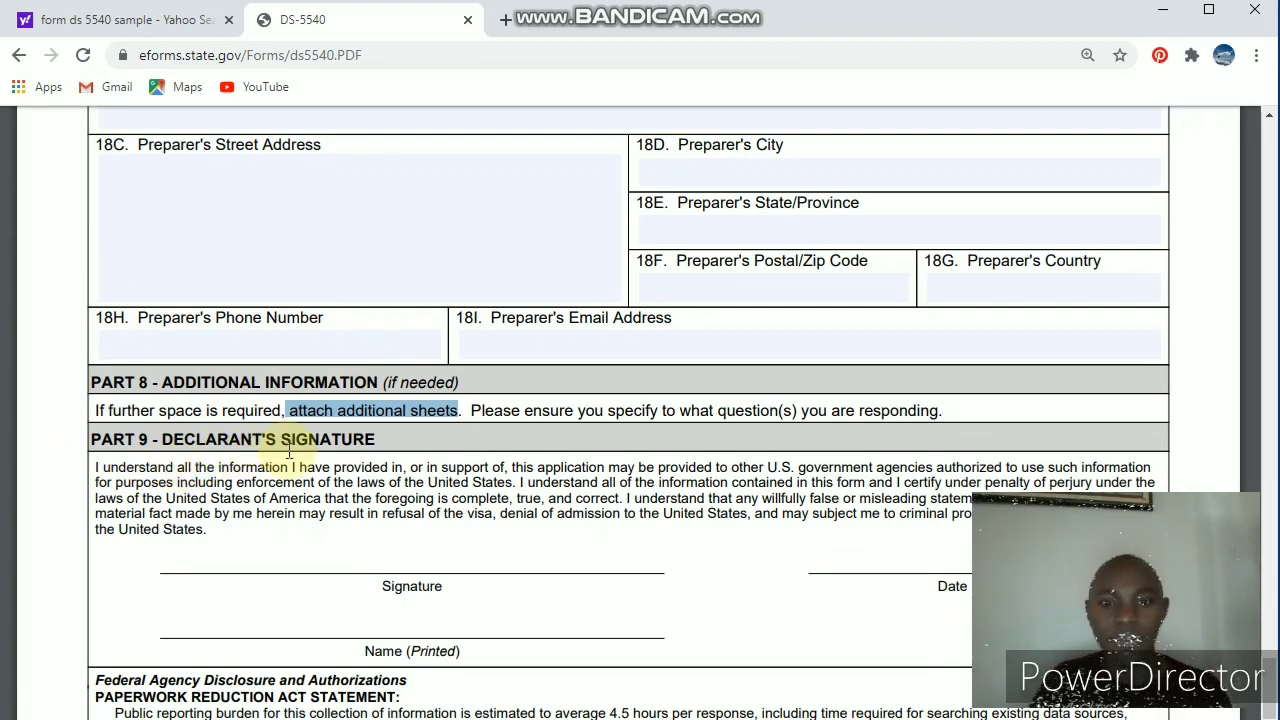
click(380, 550)
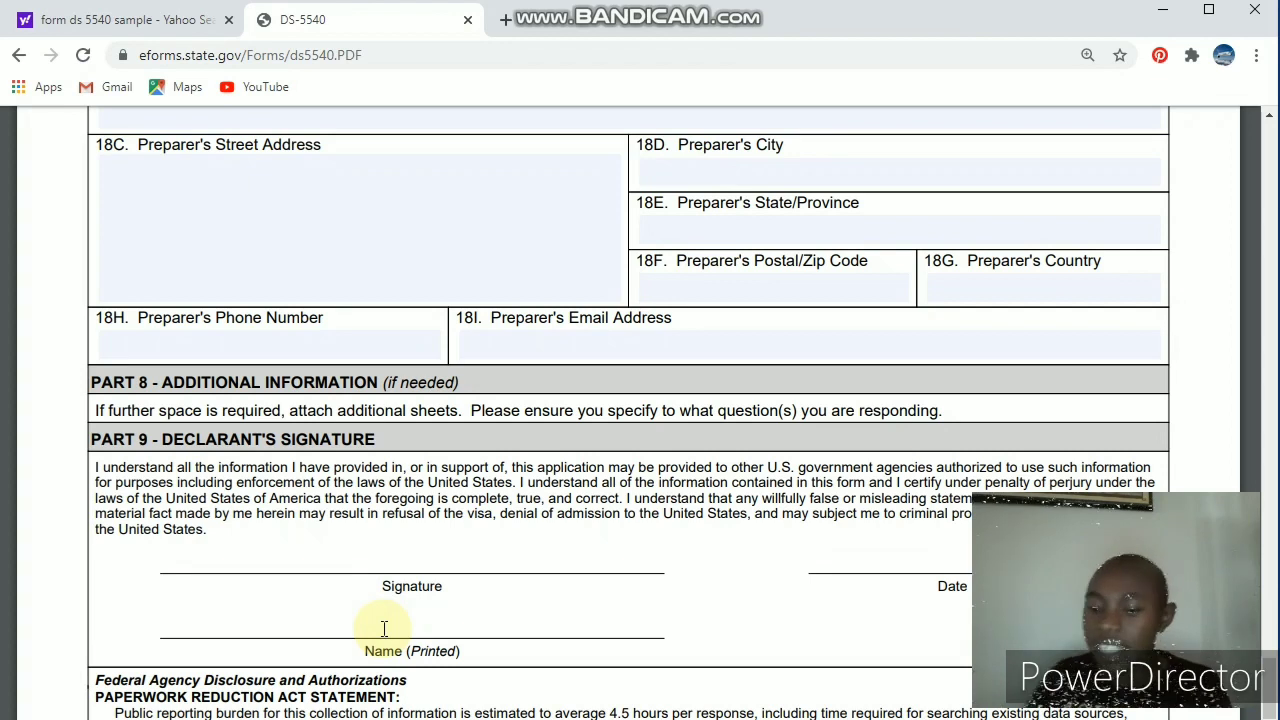
scroll(384, 628, down, 3)
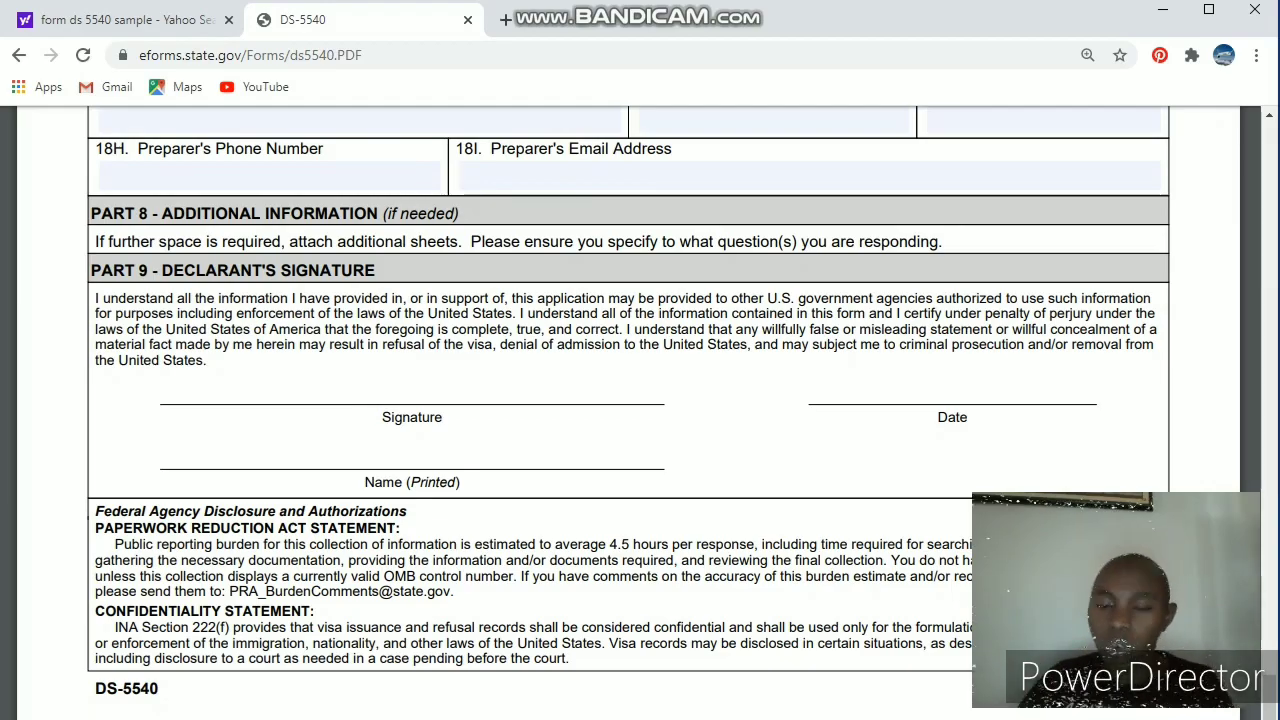
Step: Return to the form's first page and review the answers from personal information through household members
scroll(640, 400, up, 10)
scroll(640, 400, up, 15)
scroll(640, 400, up, 15)
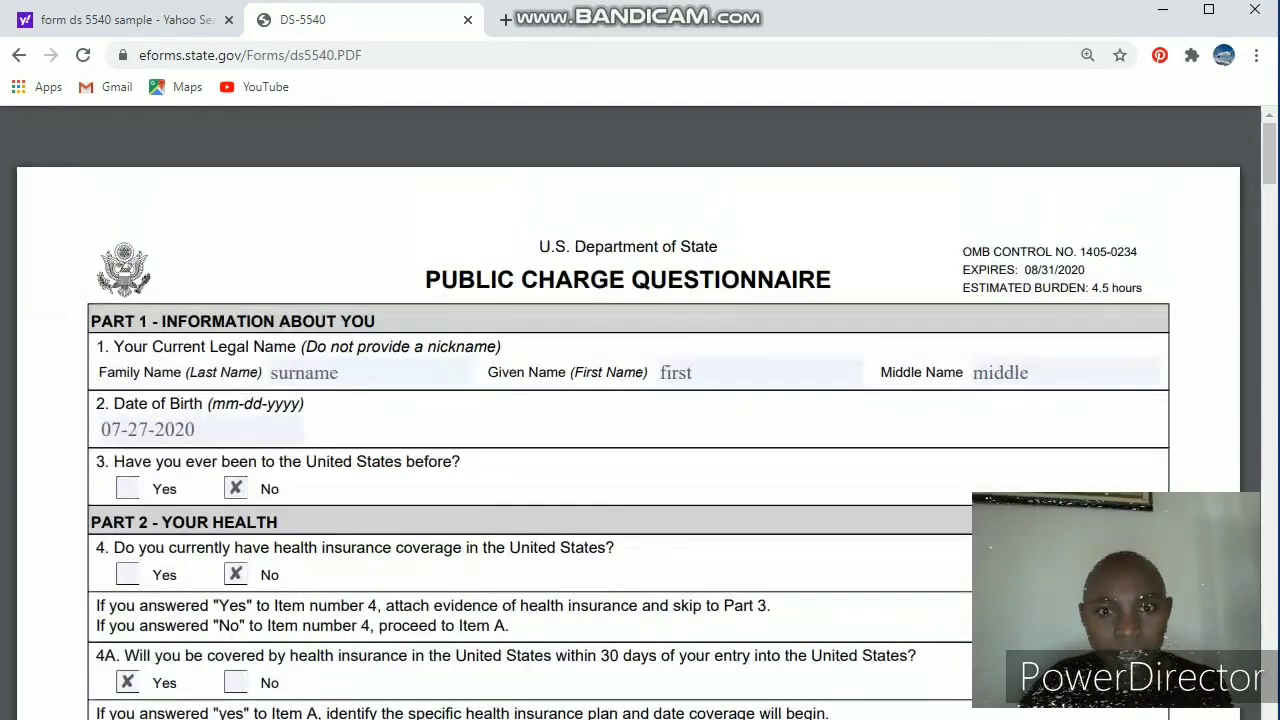
scroll(640, 400, down, 4)
scroll(640, 400, down, 3)
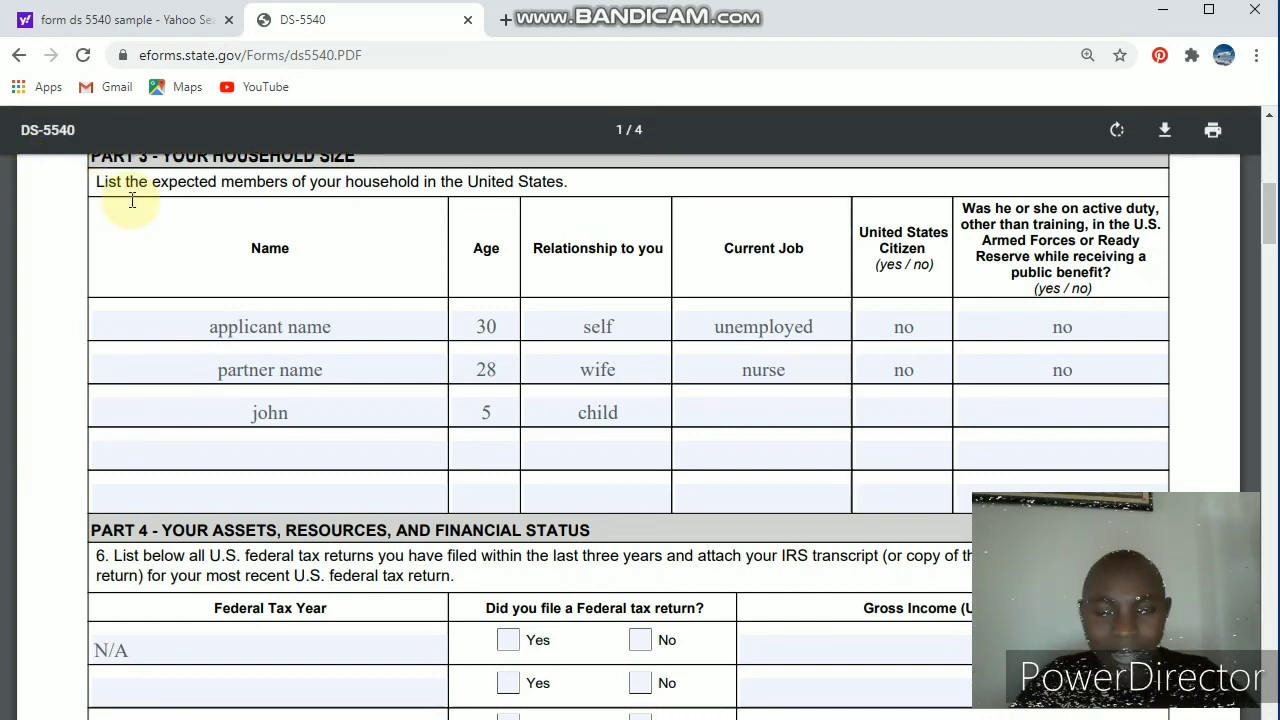
scroll(132, 200, down, 1)
scroll(128, 198, up, 5)
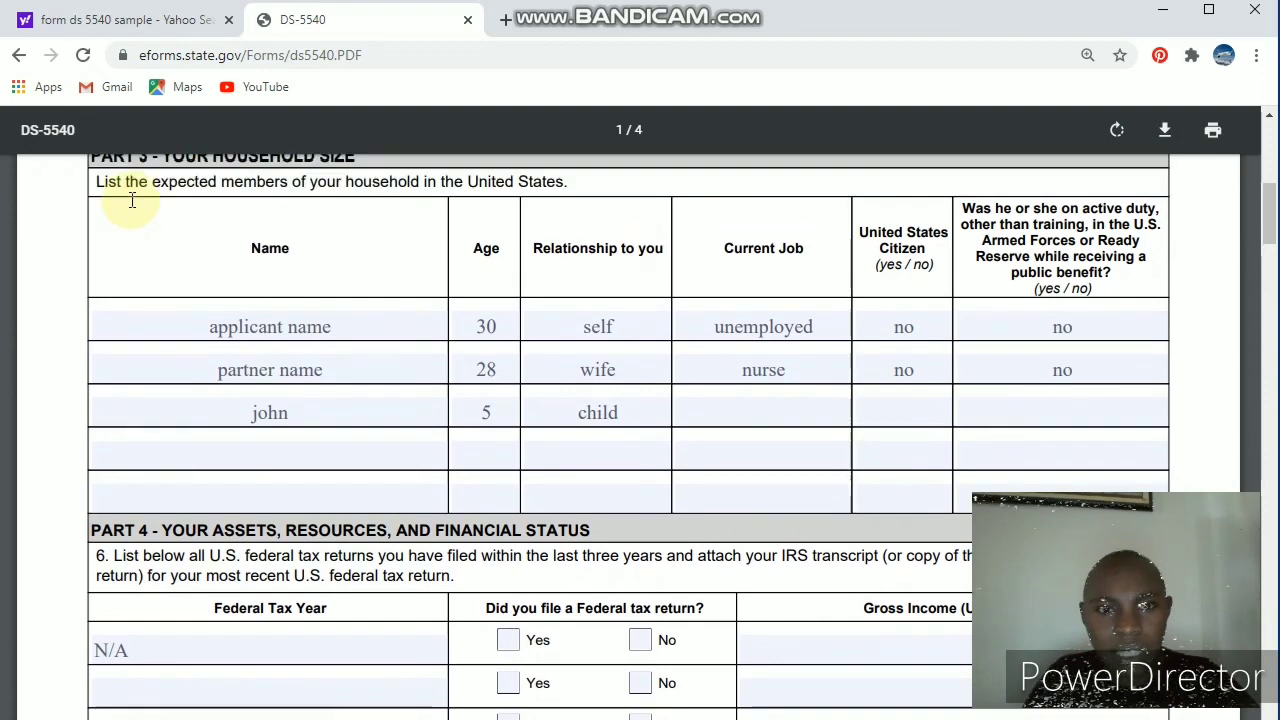